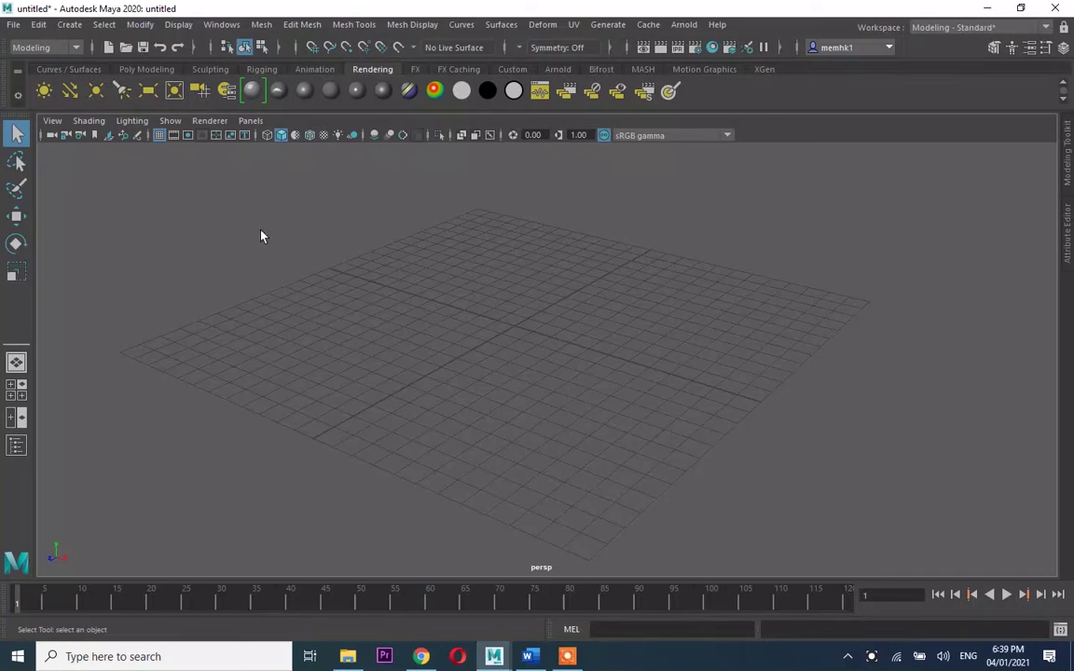
- Import the Pepsi bottle PNG from the E: drive Pepsi folder as a side-view image plane
{"action": "key", "text": "space"}
{"action": "key", "text": "space"}
{"action": "left_click", "coordinate": [52, 120]}
{"action": "mouse_move", "coordinate": [81, 453]}
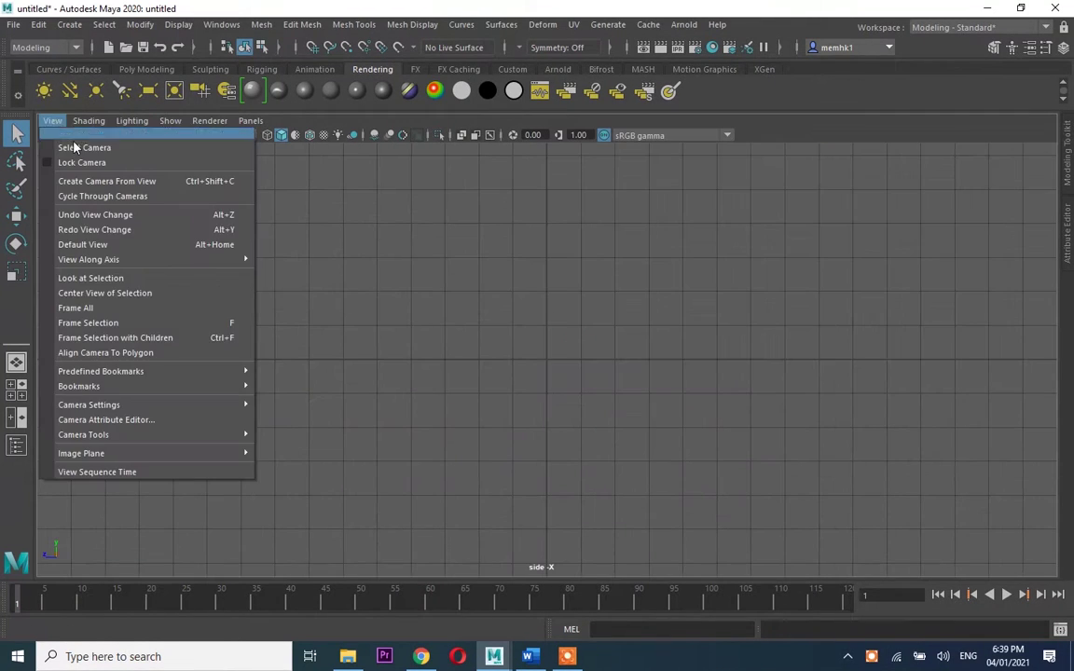
{"action": "left_click", "coordinate": [298, 466]}
{"action": "left_click", "coordinate": [228, 99]}
{"action": "double_click", "coordinate": [328, 157]}
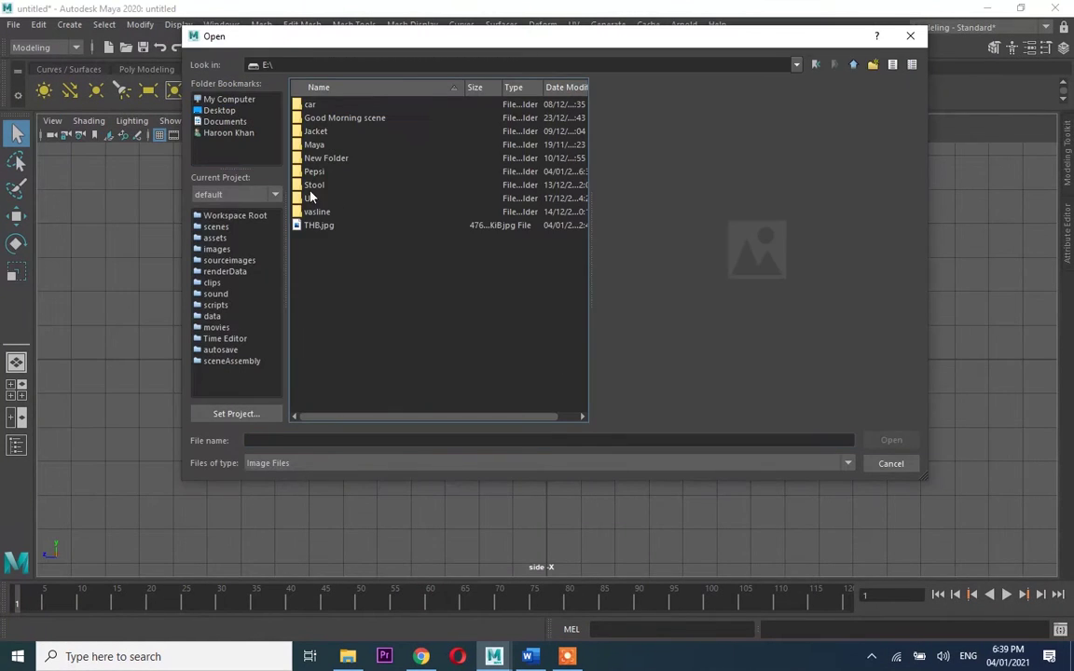
{"action": "double_click", "coordinate": [314, 172]}
{"action": "left_click", "coordinate": [322, 113]}
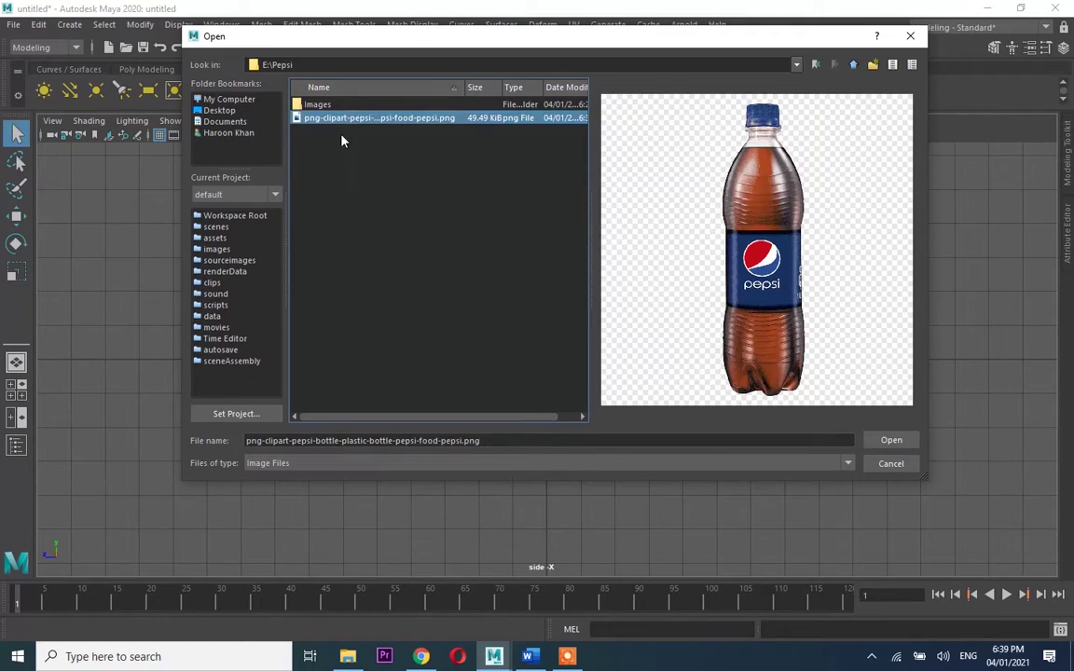
{"action": "key", "text": "Return"}
- Frame and orbit the bottle image plane in the perspective view to check its placement
{"action": "key", "text": "space"}
{"action": "left_click", "coordinate": [16, 216]}
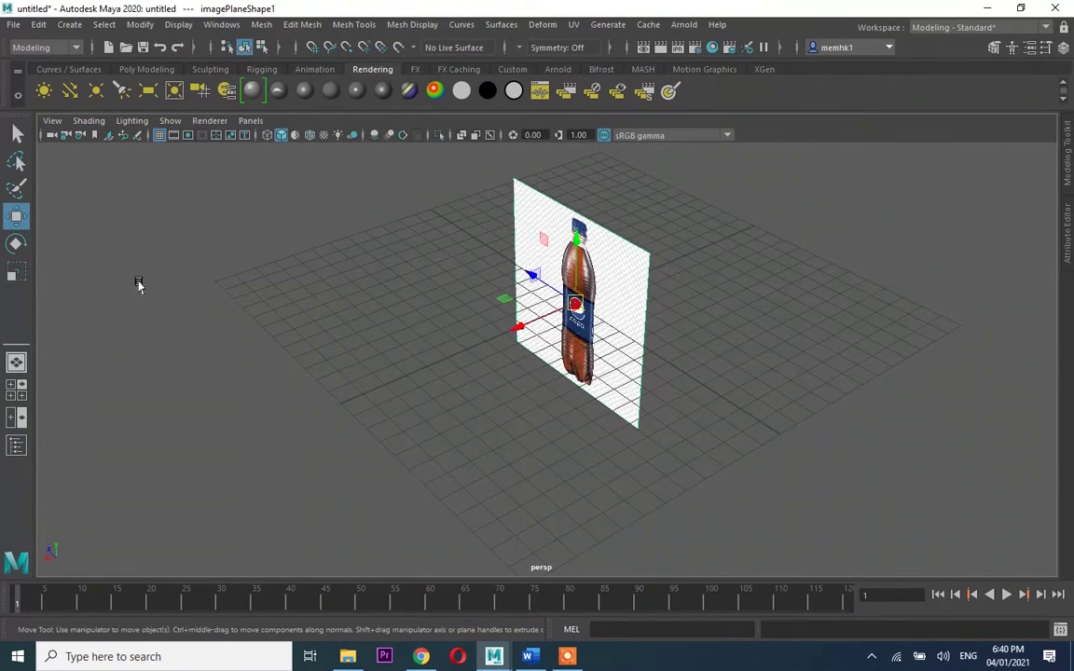
{"action": "key", "text": "f"}
{"action": "mouse_move", "coordinate": [566, 275]}
{"action": "left_mouse_down", "text": "alt"}
{"action": "mouse_move", "coordinate": [424, 372]}
{"action": "mouse_move", "coordinate": [339, 247]}
{"action": "mouse_move", "coordinate": [295, 389]}
{"action": "left_mouse_up", "text": "alt"}
{"action": "key", "text": "space"}
{"action": "key", "text": "space"}
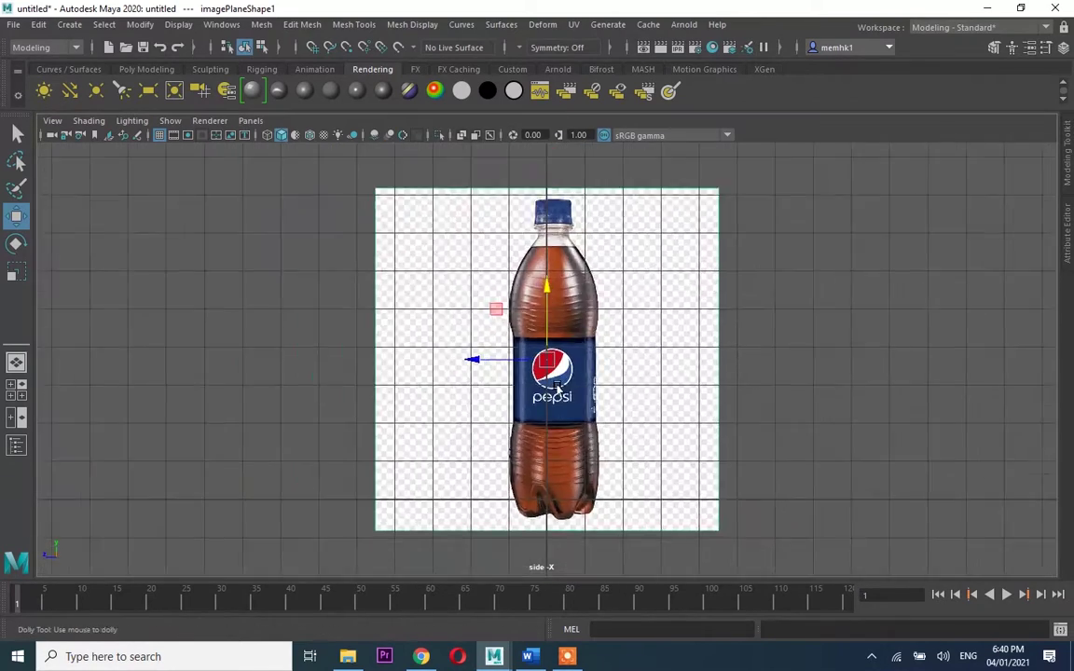
{"action": "key", "text": "space"}
{"action": "key", "text": "space"}
{"action": "scroll", "coordinate": [654, 283], "scroll_direction": "up", "scroll_amount": 2}
- Create a polygon cylinder and move and scale it to cover the bottle's label
{"action": "left_click", "coordinate": [147, 69]}
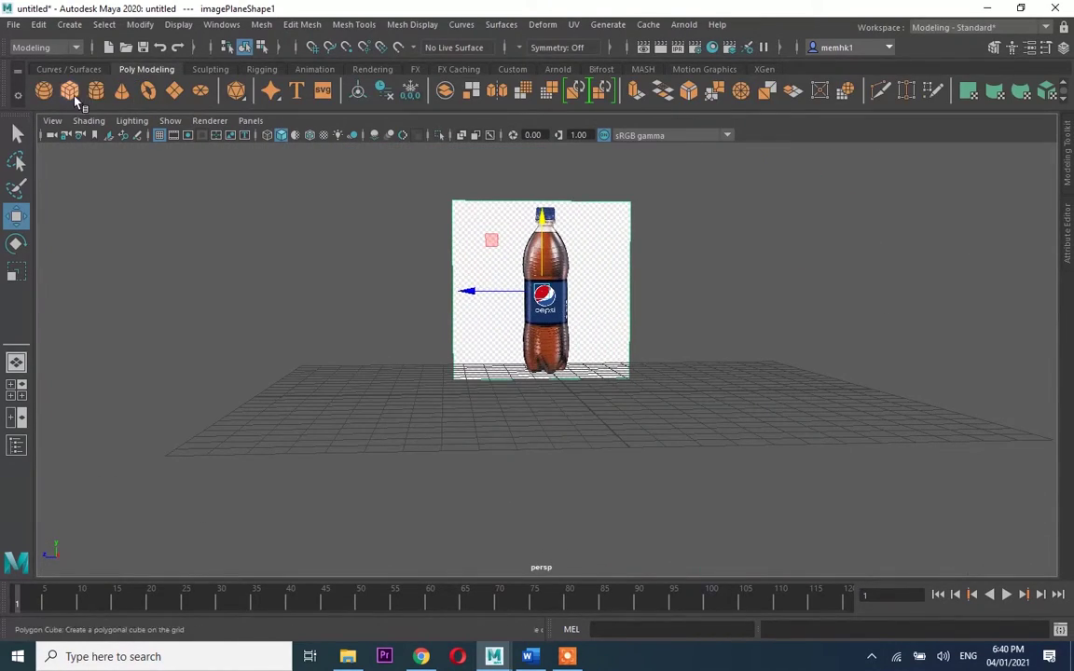
{"action": "left_click", "coordinate": [96, 91]}
{"action": "left_click_drag", "start_coordinate": [558, 347], "coordinate": [555, 241]}
{"action": "key", "text": "space"}
{"action": "key", "text": "space"}
{"action": "left_click_drag", "start_coordinate": [454, 365], "coordinate": [565, 359]}
{"action": "scroll", "coordinate": [575, 335], "scroll_direction": "up", "scroll_amount": 3}
{"action": "scroll", "coordinate": [521, 350], "scroll_direction": "up", "scroll_amount": 1}
{"action": "key", "text": "r"}
{"action": "key", "text": "w"}
{"action": "left_click_drag", "start_coordinate": [486, 360], "coordinate": [479, 359]}
{"action": "scroll", "coordinate": [503, 359], "scroll_direction": "up", "scroll_amount": 2}
{"action": "key", "text": "r"}
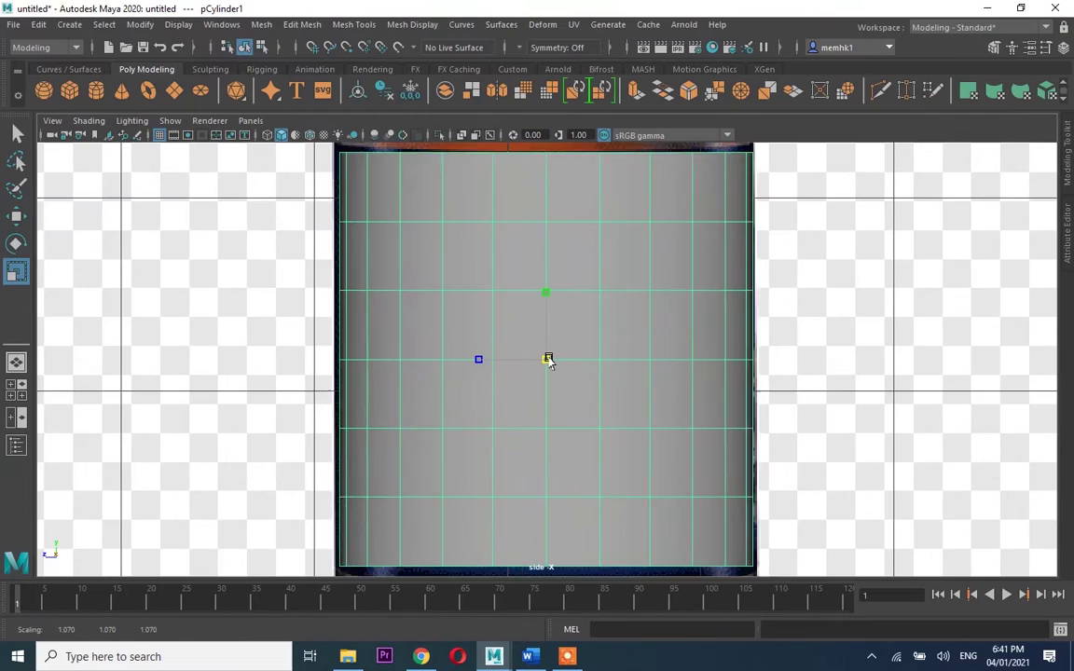
{"action": "scroll", "coordinate": [551, 359], "scroll_direction": "down", "scroll_amount": 3}
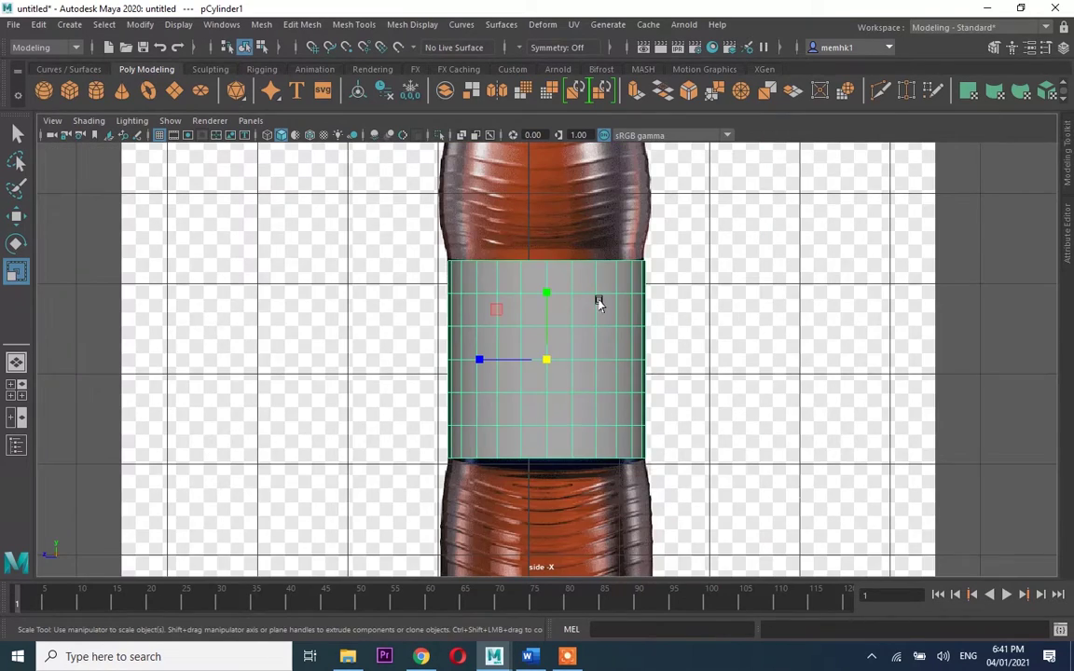
- Select the cylinder's top face and extrude it, pulling it down slightly
{"action": "key", "text": "space"}
{"action": "key", "text": "space"}
{"action": "key", "text": "space"}
{"action": "key", "text": "space"}
{"action": "key", "text": "space"}
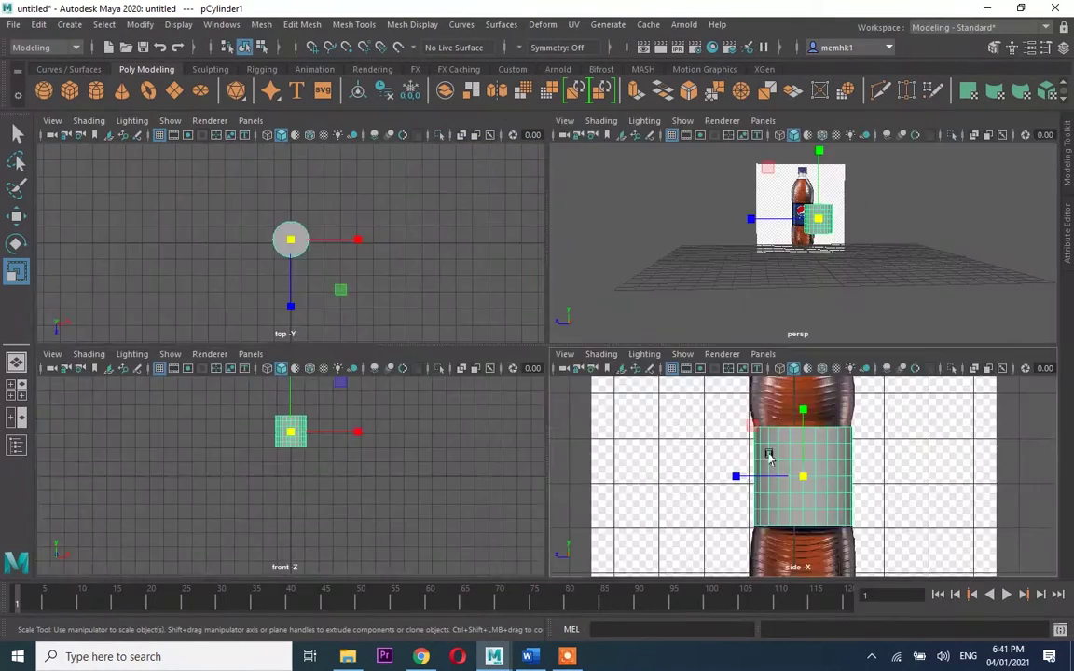
{"action": "key", "text": "space"}
{"action": "key", "text": "space"}
{"action": "right_click_drag", "start_coordinate": [551, 247], "coordinate": [552, 285]}
{"action": "key", "text": "space"}
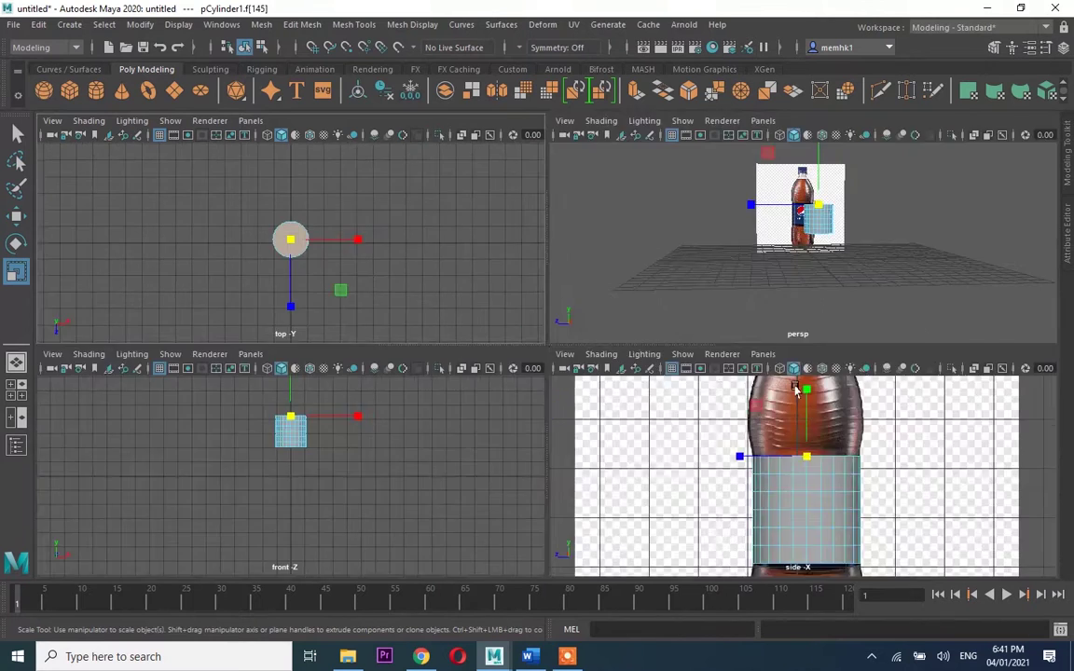
{"action": "key", "text": "space"}
{"action": "left_click_drag", "start_coordinate": [551, 291], "coordinate": [550, 296]}
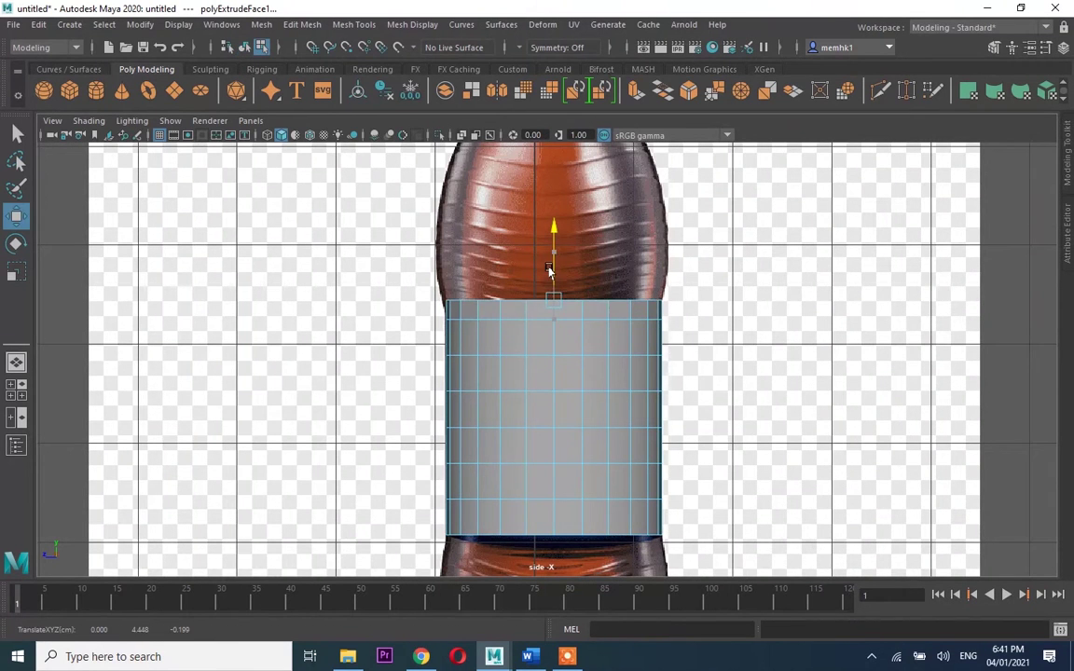
- Scale the cylinder's top and reselect its top face for extruding
{"action": "key", "text": "r"}
{"action": "scroll", "coordinate": [559, 303], "scroll_direction": "up", "scroll_amount": 4}
{"action": "scroll", "coordinate": [556, 299], "scroll_direction": "down", "scroll_amount": 2}
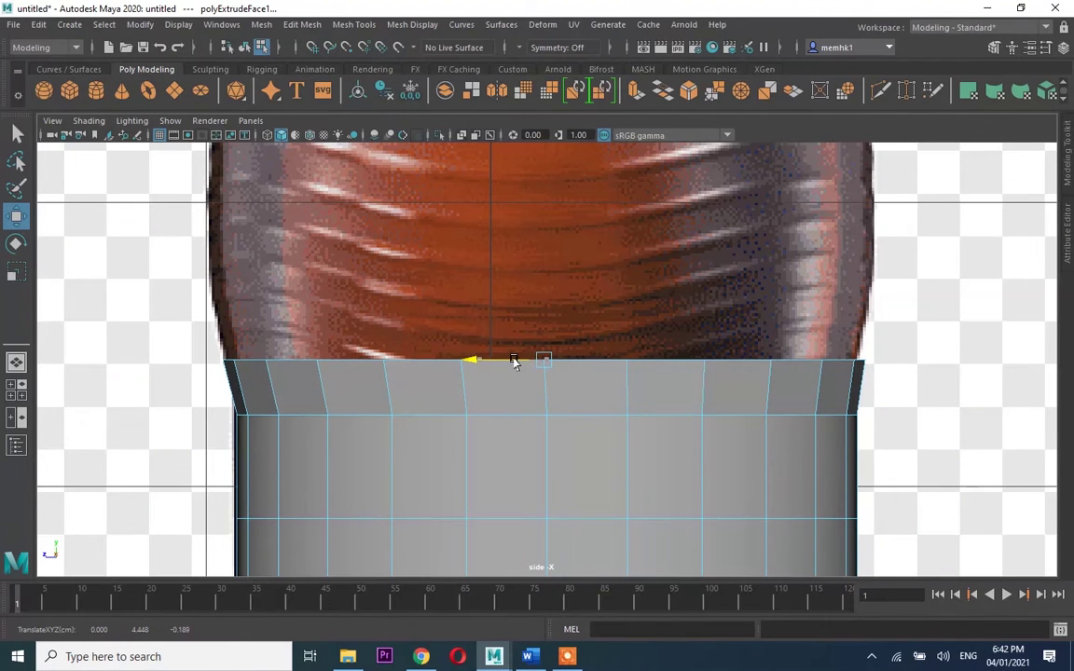
{"action": "right_click_drag", "start_coordinate": [515, 362], "coordinate": [511, 204]}
{"action": "double_click", "coordinate": [424, 415]}
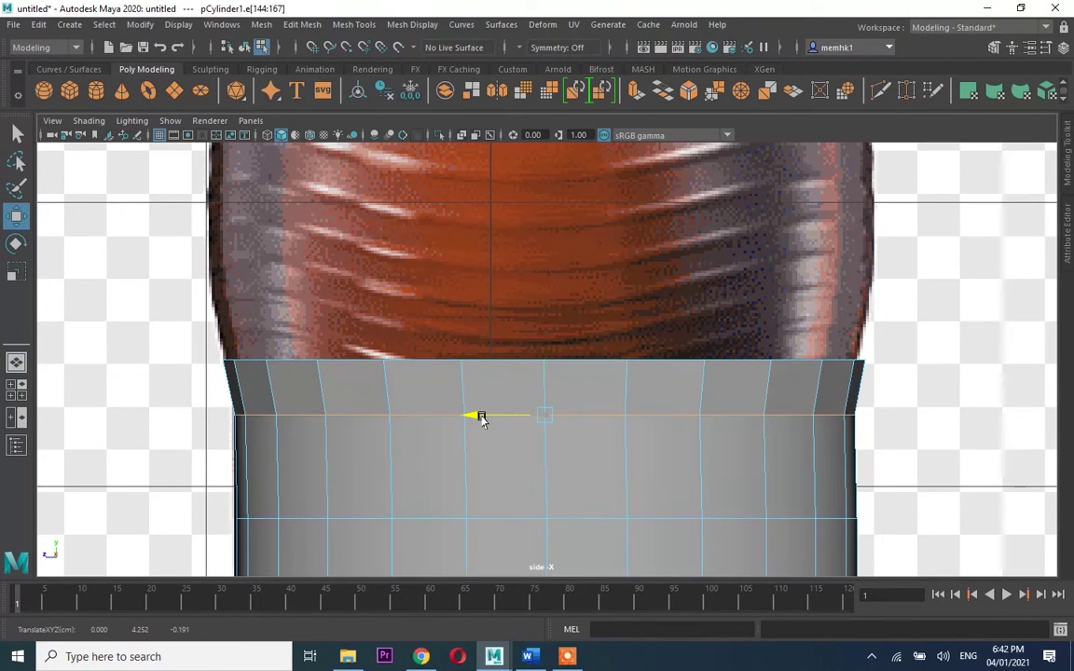
{"action": "key", "text": "space"}
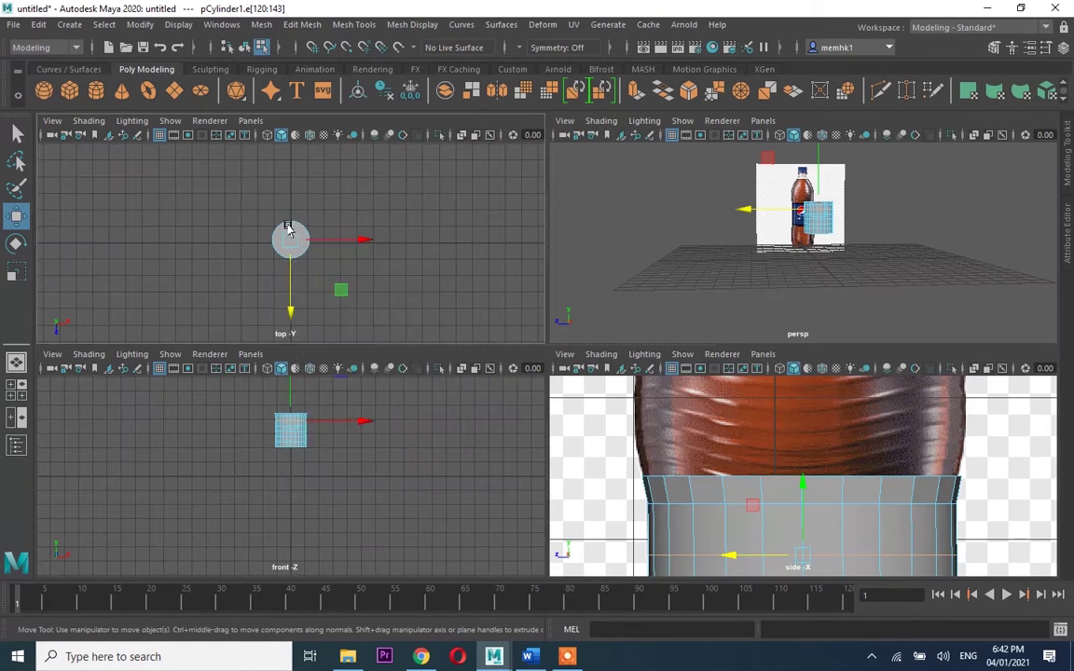
{"action": "key", "text": "F8"}
{"action": "key", "text": "ctrl+F11"}
{"action": "key", "text": "space"}
- Extrude the top face twice, pulling each new section upward along the bottle
{"action": "key", "text": "ctrl+e"}
{"action": "left_click_drag", "start_coordinate": [543, 308], "coordinate": [543, 270]}
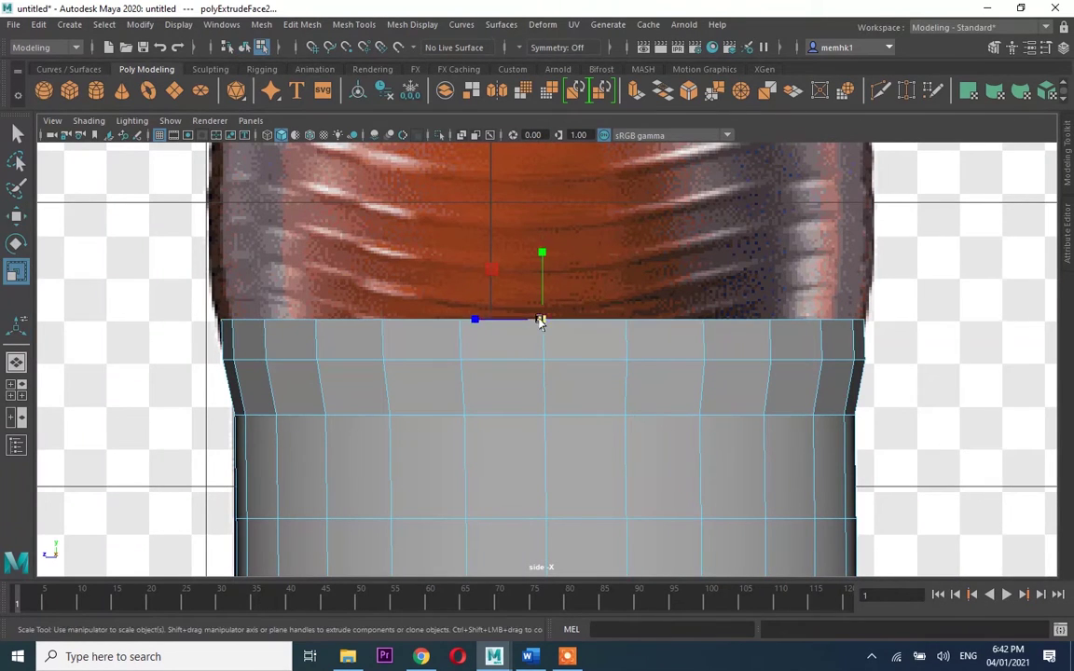
{"action": "middle_click_drag", "start_coordinate": [545, 294], "coordinate": [537, 352], "text": "alt"}
{"action": "key", "text": "ctrl+e"}
{"action": "left_click_drag", "start_coordinate": [540, 354], "coordinate": [543, 227]}
- Add three more extrusions, raising and scaling them to follow the upper contour
{"action": "key", "text": "w"}
{"action": "key", "text": "ctrl+e"}
{"action": "middle_click_drag", "start_coordinate": [543, 227], "coordinate": [578, 363], "text": "alt"}
{"action": "key", "text": "ctrl+e"}
{"action": "mouse_move", "coordinate": [534, 382]}
{"action": "left_mouse_down"}
{"action": "mouse_move", "coordinate": [547, 362]}
{"action": "mouse_move", "coordinate": [547, 306]}
{"action": "left_mouse_up"}
{"action": "key", "text": "r"}
{"action": "key", "text": "ctrl+e"}
- Scale the latest section, then extrude two more and raise them toward the shoulder
{"action": "key", "text": "r"}
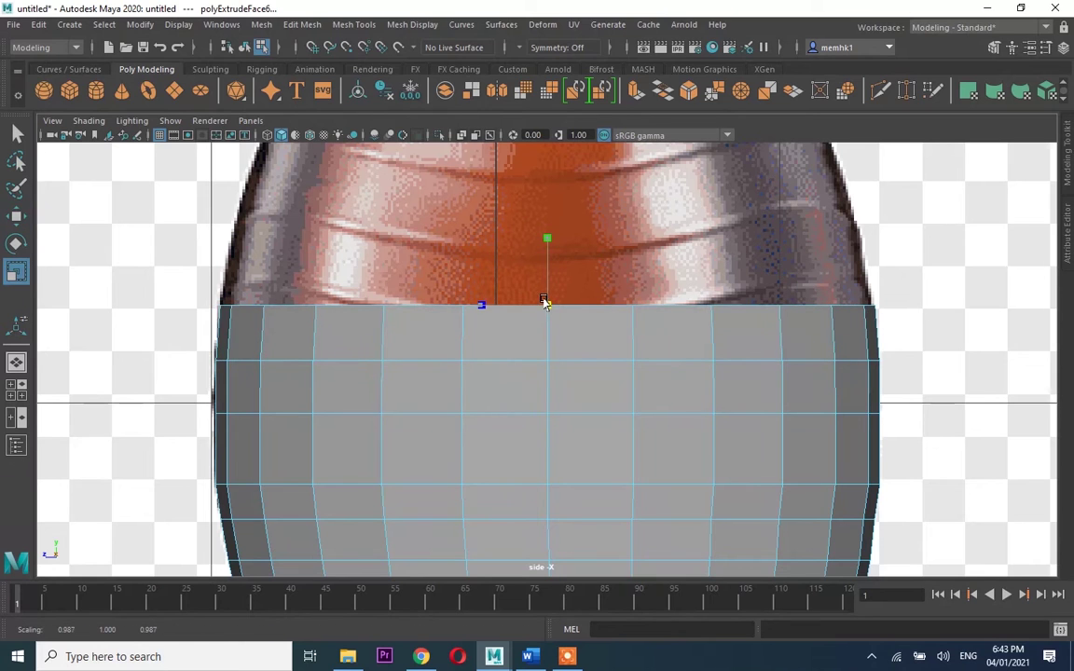
{"action": "middle_click_drag", "start_coordinate": [544, 303], "coordinate": [524, 434], "text": "alt"}
{"action": "key", "text": "ctrl+e"}
{"action": "key", "text": "w"}
{"action": "left_click_drag", "start_coordinate": [524, 435], "coordinate": [522, 368]}
{"action": "key", "text": "r"}
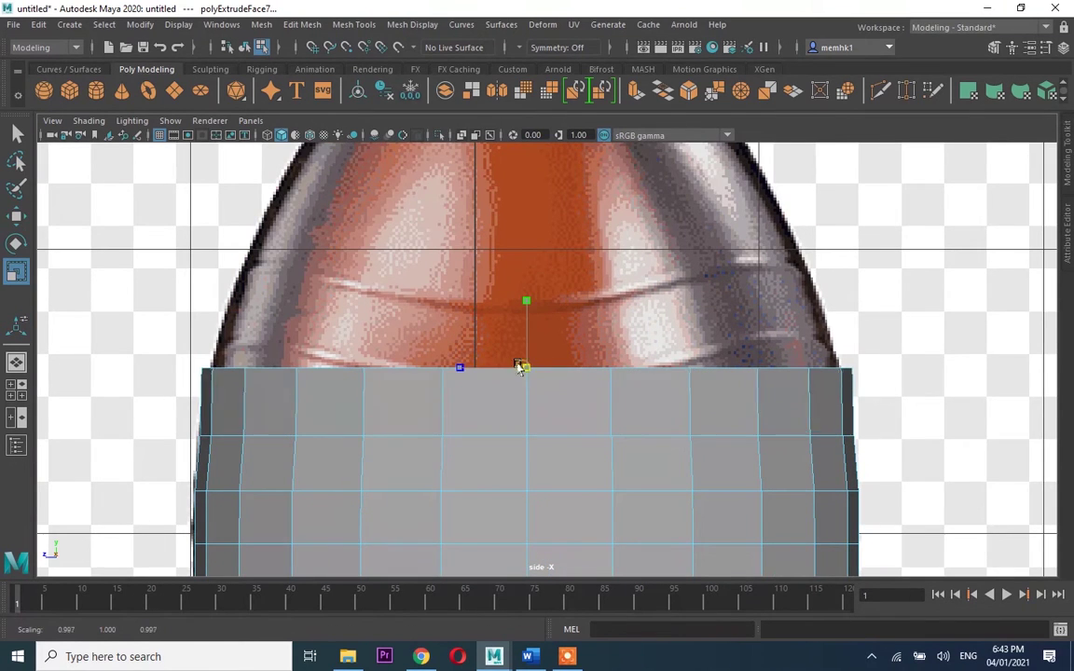
{"action": "middle_click_drag", "start_coordinate": [503, 358], "coordinate": [532, 431], "text": "alt"}
{"action": "key", "text": "ctrl+e"}
{"action": "key", "text": "w"}
{"action": "mouse_move", "coordinate": [532, 432]}
{"action": "left_mouse_down"}
{"action": "mouse_move", "coordinate": [517, 391]}
{"action": "mouse_move", "coordinate": [483, 375]}
{"action": "mouse_move", "coordinate": [517, 313]}
{"action": "mouse_move", "coordinate": [478, 300]}
{"action": "mouse_move", "coordinate": [515, 240]}
{"action": "mouse_move", "coordinate": [478, 247]}
{"action": "left_mouse_up"}
{"action": "key", "text": "r"}
- Extrude three more shoulder sections, moving and shrinking each along the reference curve
{"action": "key", "text": "ctrl+e"}
{"action": "key", "text": "w"}
{"action": "key", "text": "r"}
{"action": "key", "text": "ctrl+e"}
{"action": "key", "text": "w"}
{"action": "key", "text": "r"}
{"action": "middle_click_drag", "start_coordinate": [478, 247], "coordinate": [486, 371], "text": "alt"}
{"action": "key", "text": "ctrl+e"}
{"action": "key", "text": "w"}
{"action": "mouse_move", "coordinate": [486, 372]}
{"action": "left_mouse_down"}
{"action": "mouse_move", "coordinate": [503, 319]}
{"action": "mouse_move", "coordinate": [443, 334]}
{"action": "left_mouse_up"}
{"action": "key", "text": "r"}
{"action": "key", "text": "w"}
{"action": "mouse_move", "coordinate": [505, 349]}
{"action": "left_mouse_down"}
{"action": "mouse_move", "coordinate": [506, 368]}
{"action": "mouse_move", "coordinate": [508, 321]}
{"action": "left_mouse_up"}
{"action": "key", "text": "w"}
- Extrude two further sections, narrowing the shoulder toward the neck
{"action": "key", "text": "ctrl+e"}
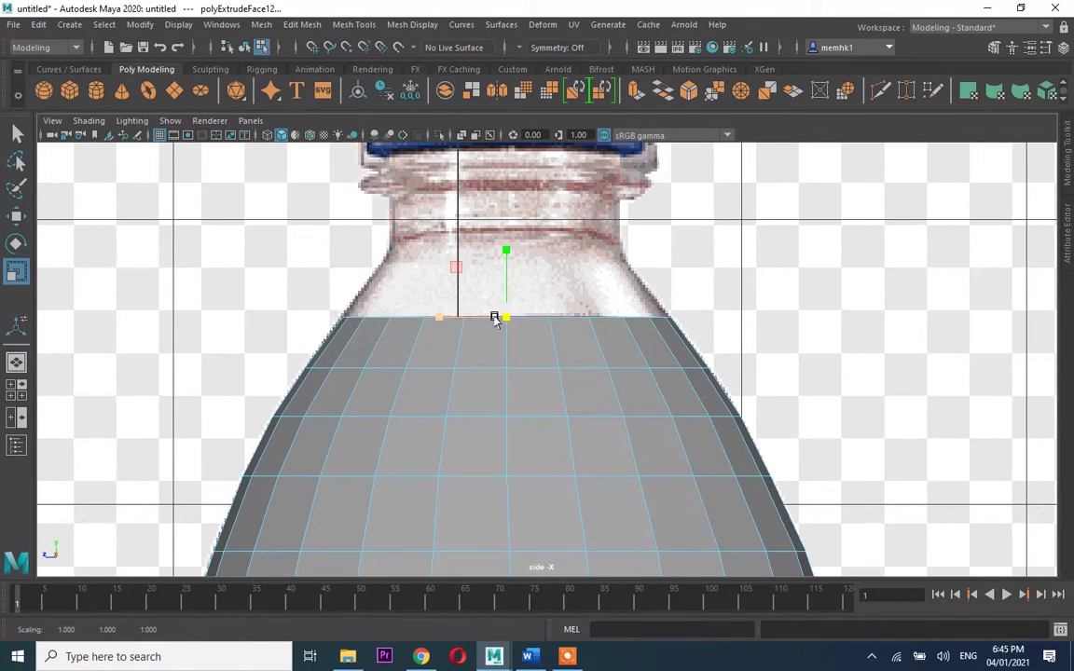
{"action": "key", "text": "f"}
{"action": "key", "text": "space"}
{"action": "key", "text": "w"}
{"action": "key", "text": "space"}
{"action": "key", "text": "ctrl+e"}
{"action": "mouse_move", "coordinate": [544, 319]}
{"action": "left_mouse_down"}
{"action": "mouse_move", "coordinate": [549, 276]}
{"action": "mouse_move", "coordinate": [456, 255]}
{"action": "left_mouse_up"}
{"action": "key", "text": "r"}
- Extrude the final two sections upward to form the straight neck below the cap
{"action": "key", "text": "ctrl+e"}
{"action": "mouse_move", "coordinate": [546, 228]}
{"action": "left_mouse_down"}
{"action": "mouse_move", "coordinate": [551, 150]}
{"action": "mouse_move", "coordinate": [544, 194]}
{"action": "mouse_move", "coordinate": [545, 160]}
{"action": "mouse_move", "coordinate": [484, 180]}
{"action": "left_mouse_up"}
{"action": "key", "text": "w"}
{"action": "key", "text": "r"}
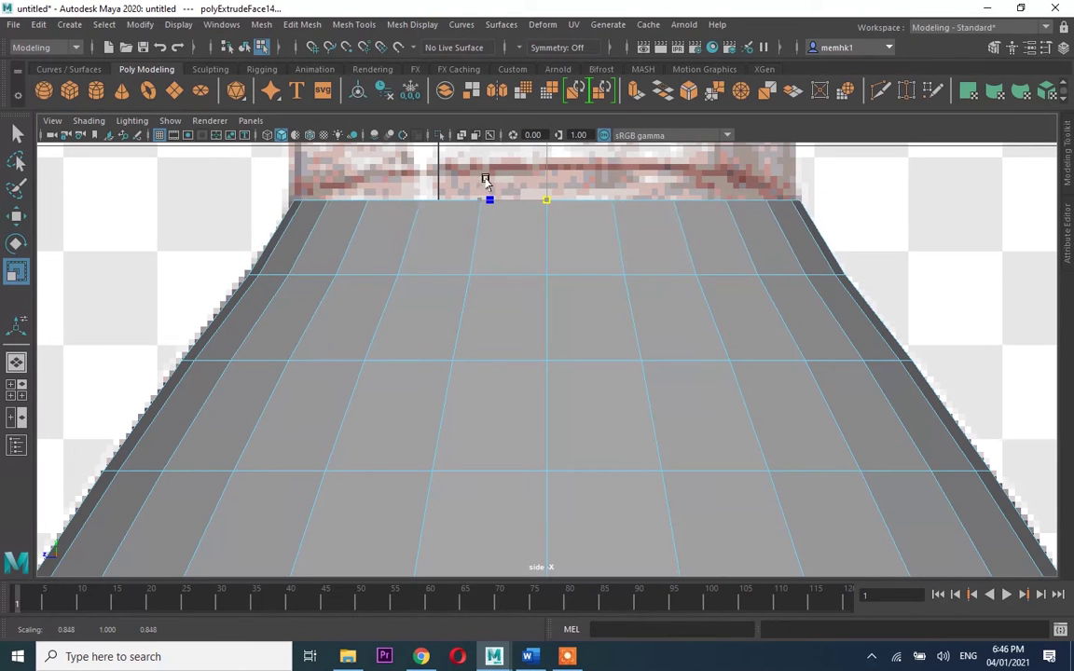
{"action": "mouse_move", "coordinate": [546, 223]}
{"action": "middle_mouse_down", "text": "alt"}
{"action": "mouse_move", "coordinate": [596, 357]}
{"action": "mouse_move", "coordinate": [584, 427]}
{"action": "middle_mouse_up", "text": "alt"}
{"action": "key", "text": "ctrl+e"}
{"action": "left_click_drag", "start_coordinate": [545, 410], "coordinate": [535, 298]}
- Select the top face at the end of the neck
{"action": "right_click_drag", "start_coordinate": [433, 249], "coordinate": [432, 205]}
{"action": "left_click", "coordinate": [503, 445]}
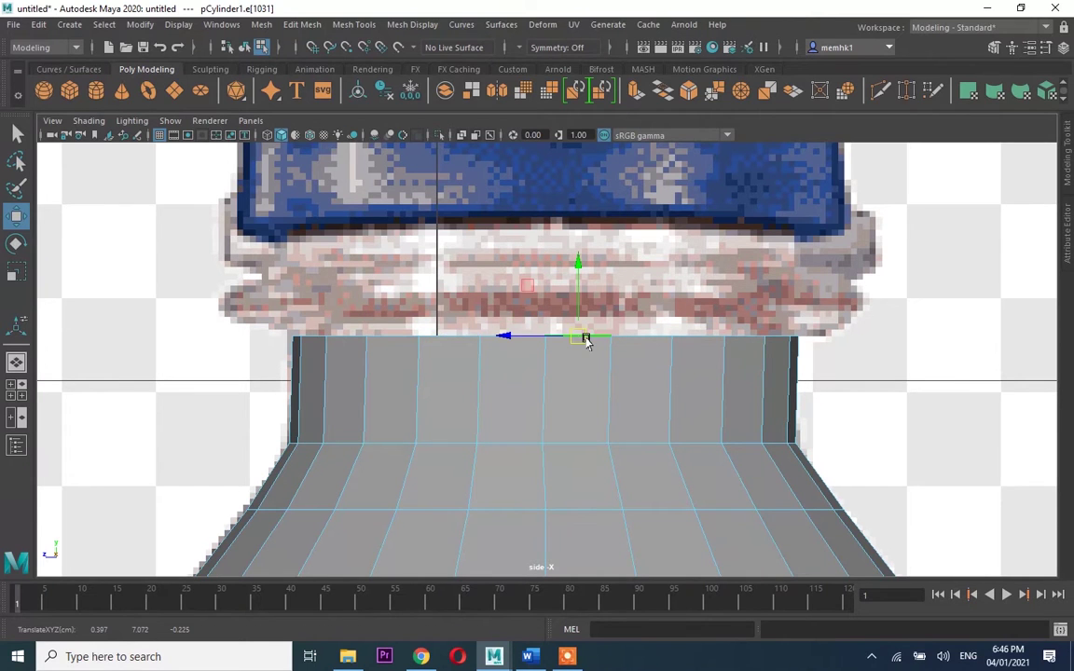
{"action": "left_click", "coordinate": [485, 334]}
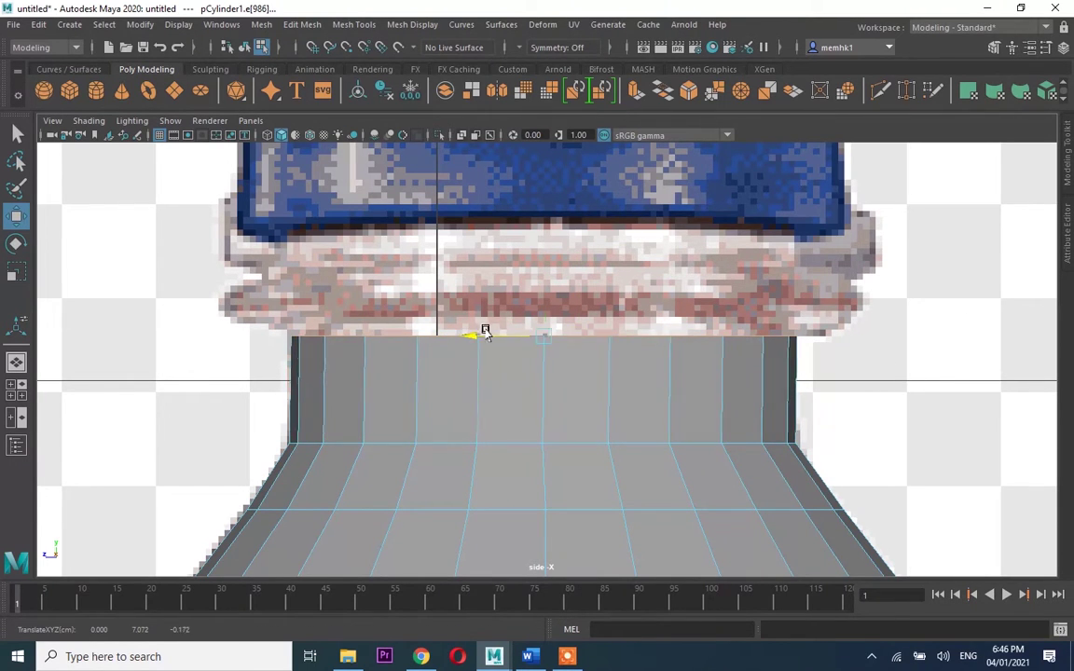
{"action": "key", "text": "space"}
{"action": "left_click", "coordinate": [327, 211]}
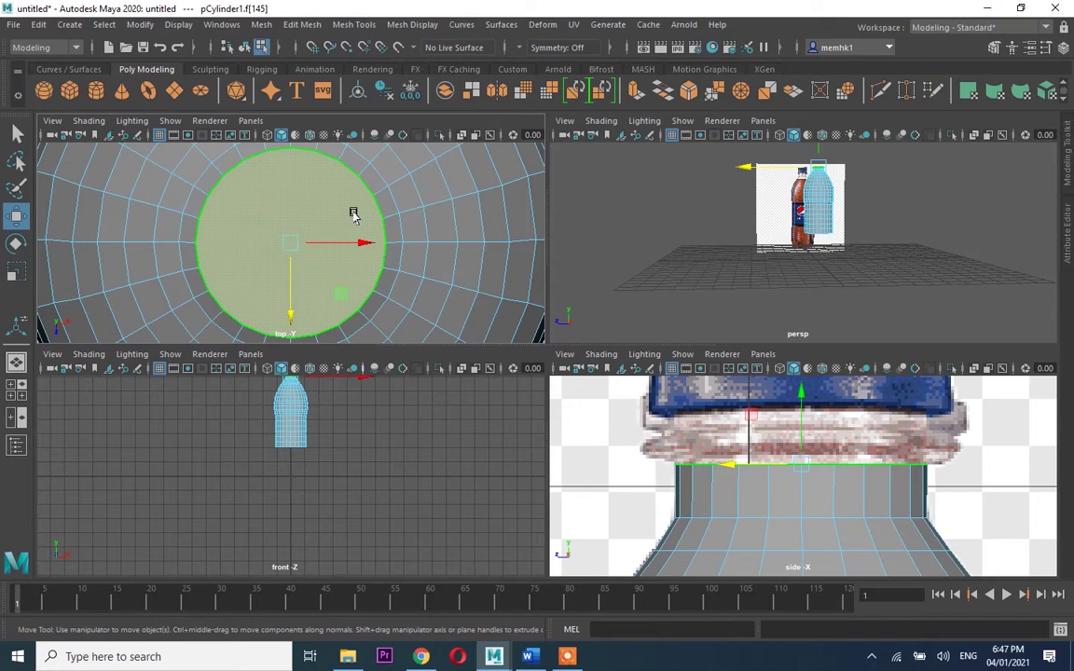
{"action": "key", "text": "space"}
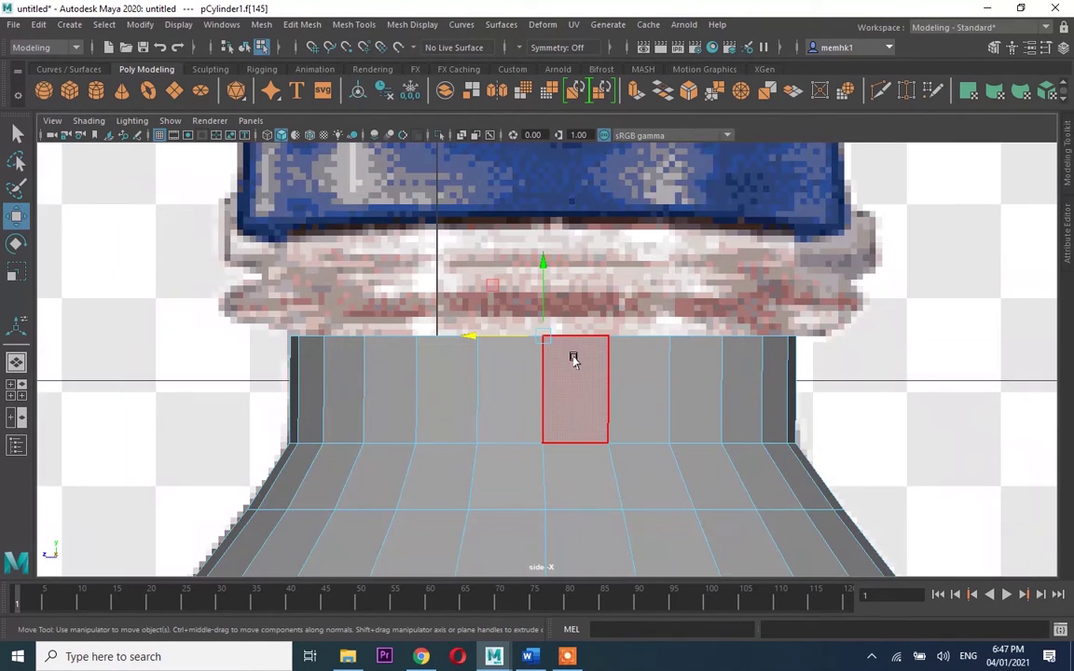
{"action": "key", "text": "space"}
- Extrude the neck's top face and scale it outward into the ring's flare
{"action": "key", "text": "ctrl+e"}
{"action": "key", "text": "space"}
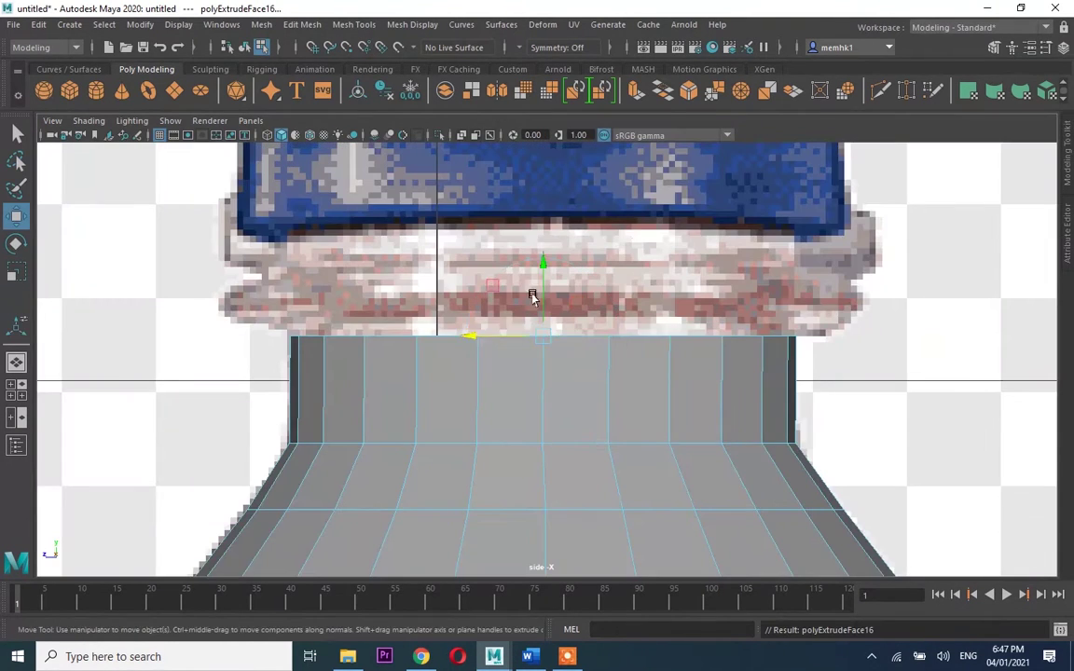
{"action": "key", "text": "r"}
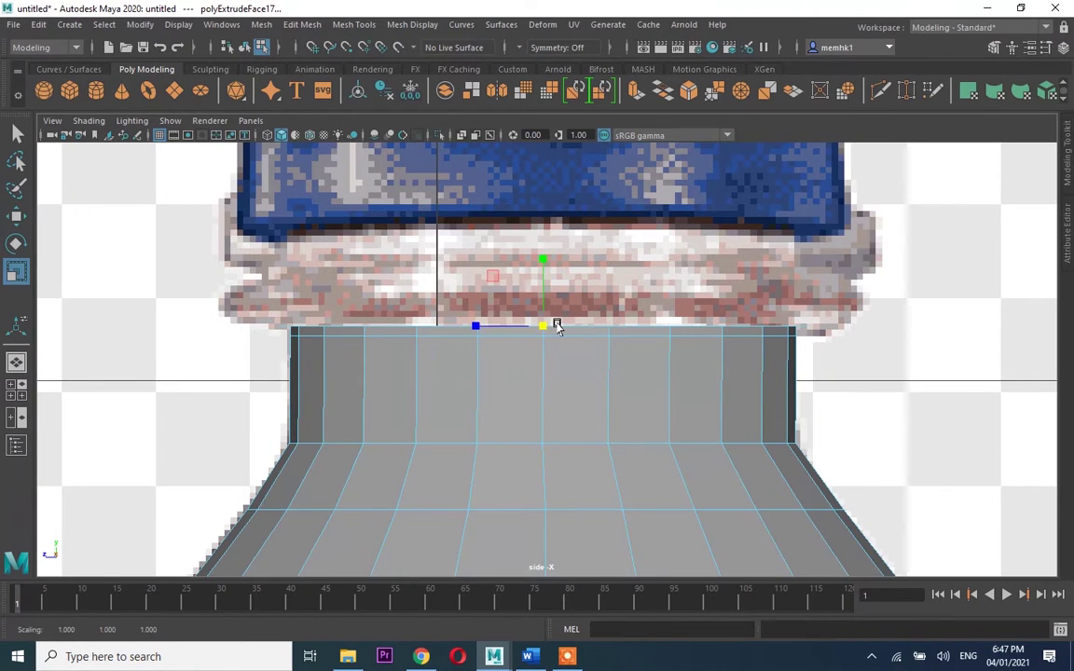
{"action": "left_click_drag", "start_coordinate": [557, 325], "coordinate": [613, 315]}
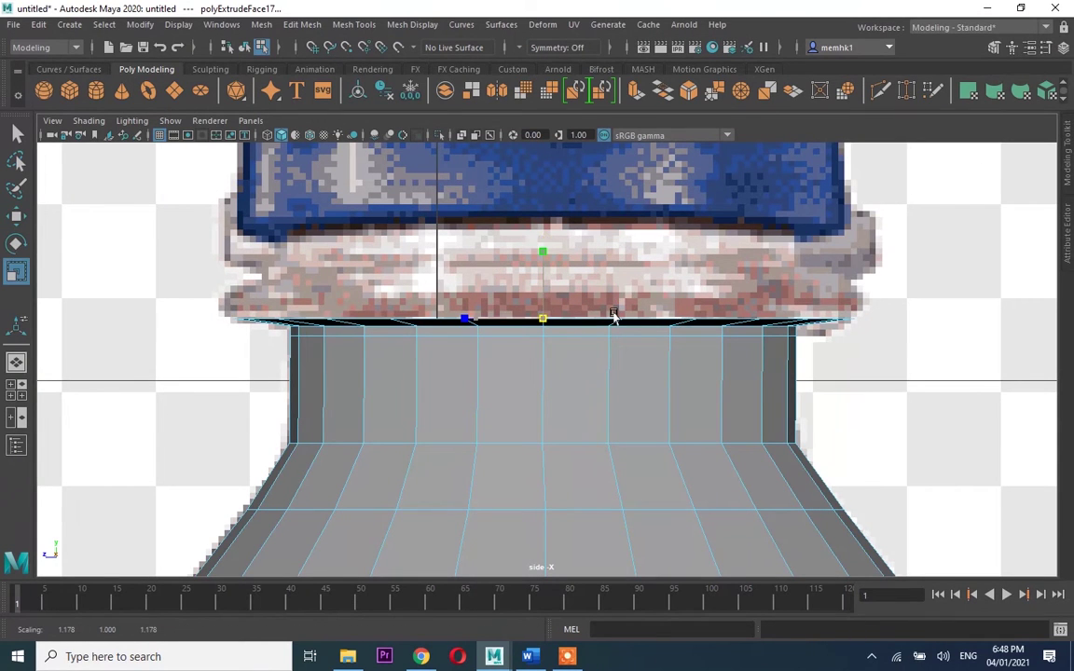
- Extrude the ring's top face again and raise it slightly to give it thickness
{"action": "key", "text": "space"}
{"action": "key", "text": "space"}
{"action": "left_click_drag", "start_coordinate": [697, 319], "coordinate": [686, 315], "text": "alt"}
{"action": "key", "text": "w"}
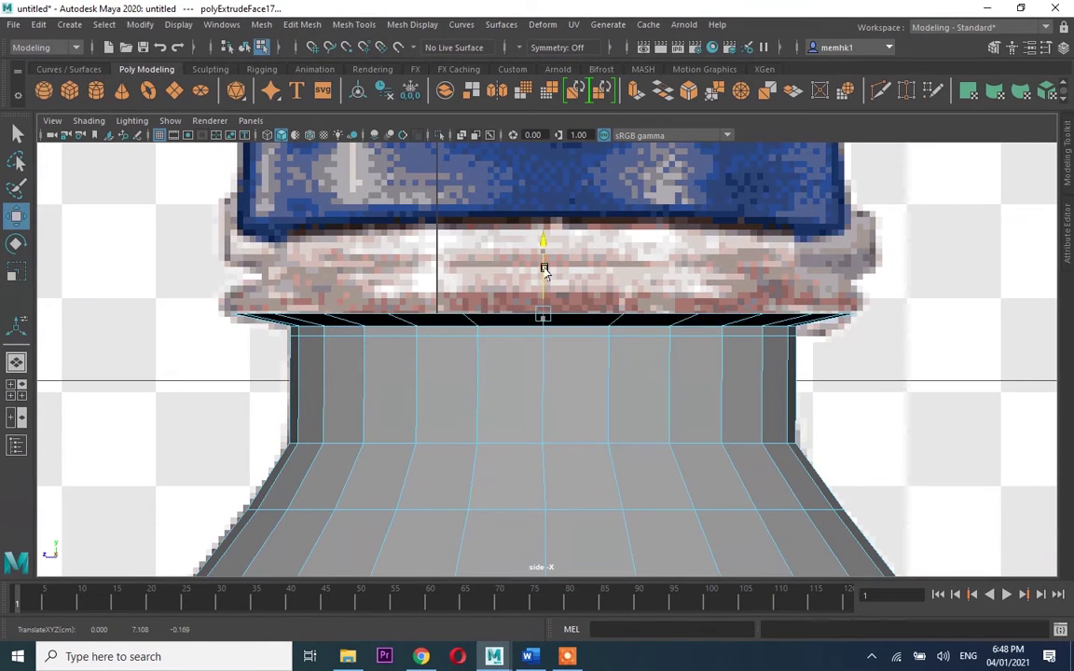
{"action": "key", "text": "ctrl+e"}
{"action": "left_click_drag", "start_coordinate": [542, 275], "coordinate": [538, 251]}
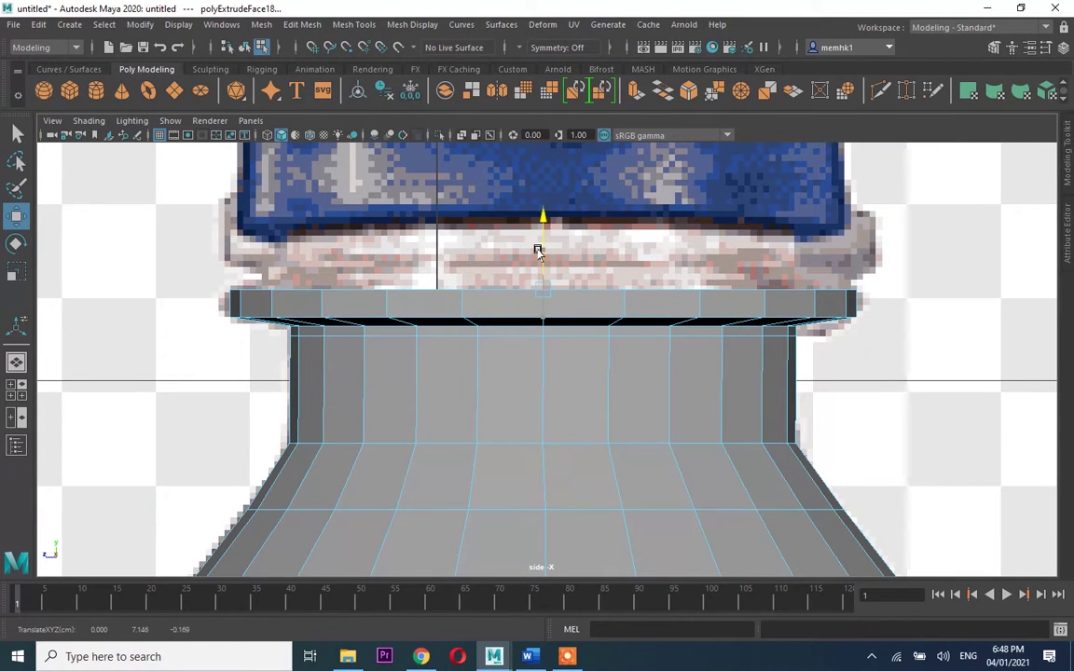
- Extrude the cap's top face twice and raise the new face upward
{"action": "key", "text": "ctrl+e"}
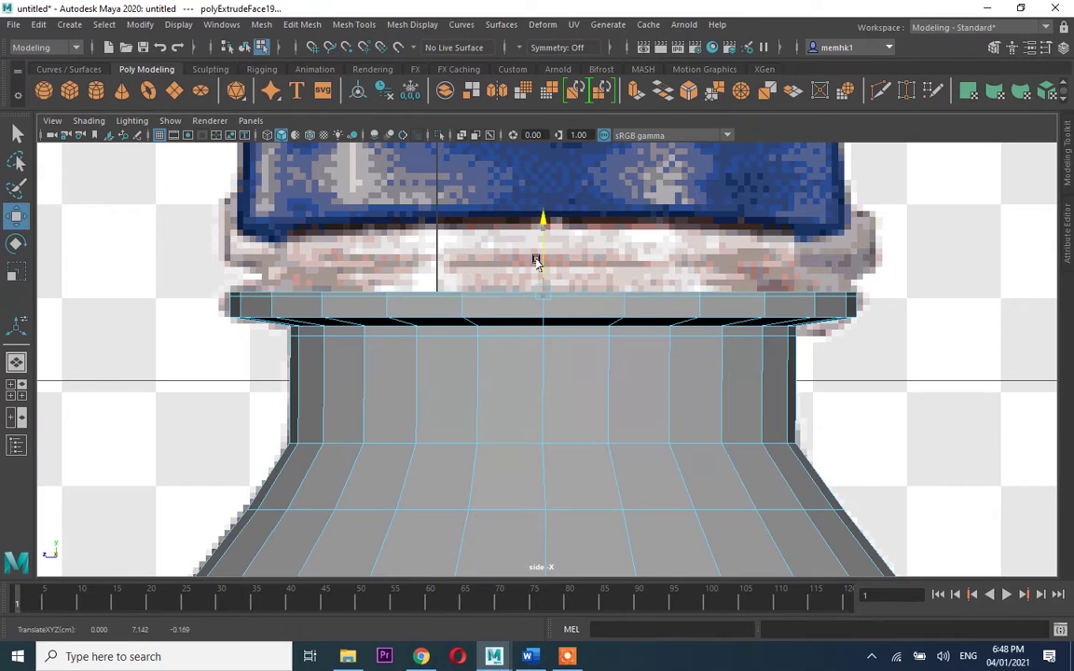
{"action": "key", "text": "ctrl+e"}
{"action": "key", "text": "w"}
{"action": "mouse_move", "coordinate": [539, 268]}
{"action": "left_mouse_down"}
{"action": "mouse_move", "coordinate": [539, 255]}
{"action": "mouse_move", "coordinate": [518, 277]}
{"action": "mouse_move", "coordinate": [544, 243]}
{"action": "mouse_move", "coordinate": [539, 256]}
{"action": "mouse_move", "coordinate": [597, 269]}
{"action": "left_mouse_up"}
{"action": "key", "text": "r"}
{"action": "key", "text": "w"}
{"action": "left_click_drag", "start_coordinate": [548, 231], "coordinate": [557, 203]}
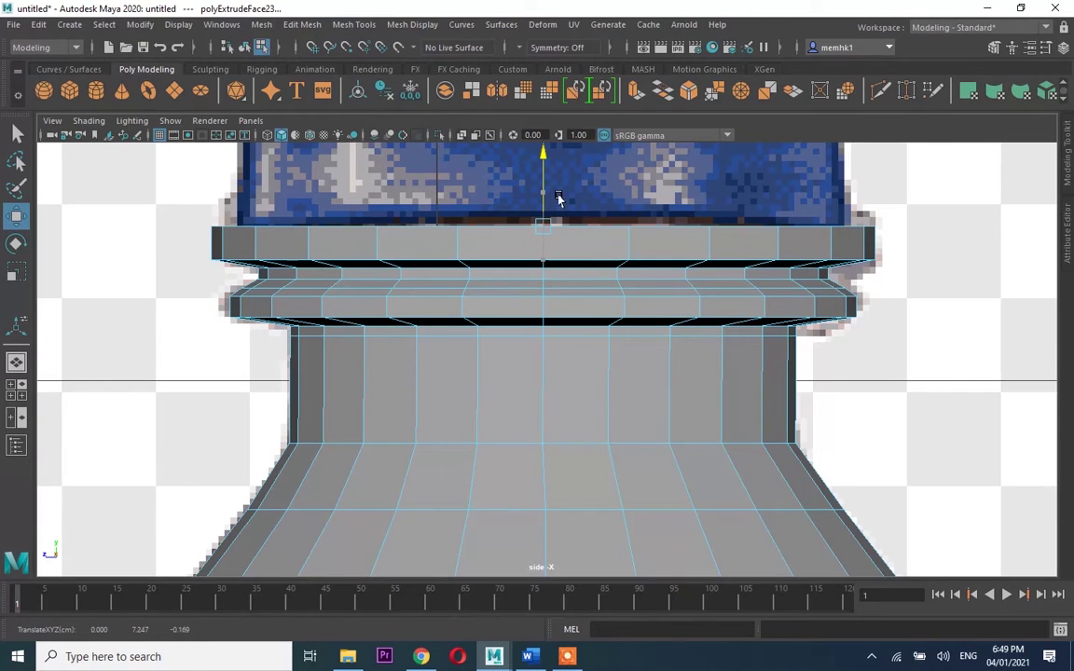
- Add two more top-face extrusions, fine-tuning their height while checking the cap from above
{"action": "key", "text": "ctrl+e"}
{"action": "left_click_drag", "start_coordinate": [540, 220], "coordinate": [540, 184]}
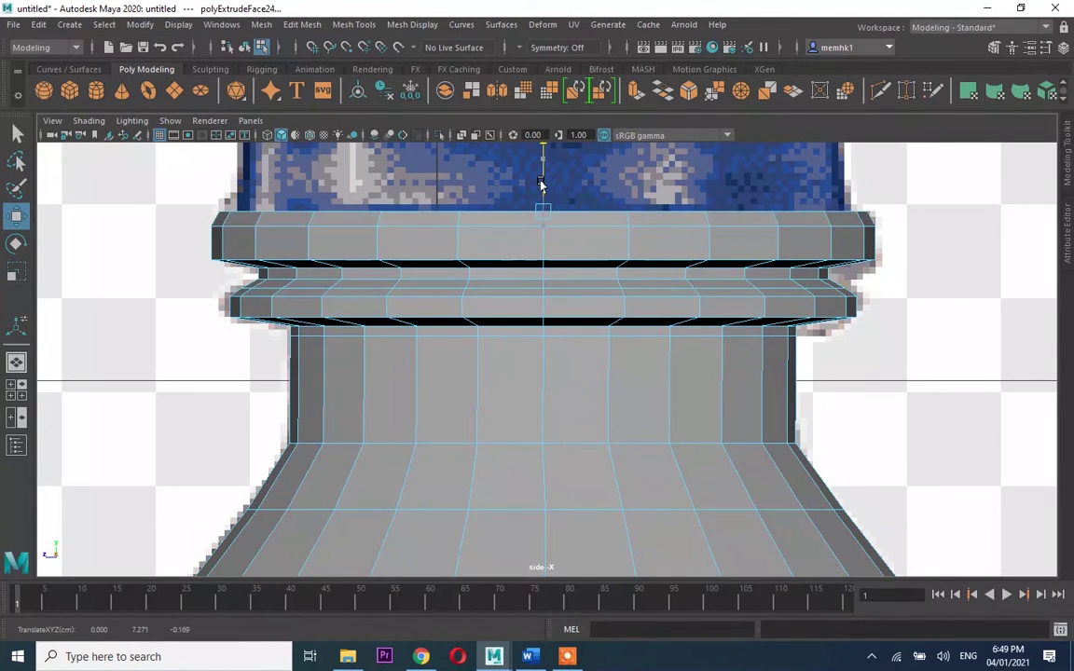
{"action": "key", "text": "ctrl+e"}
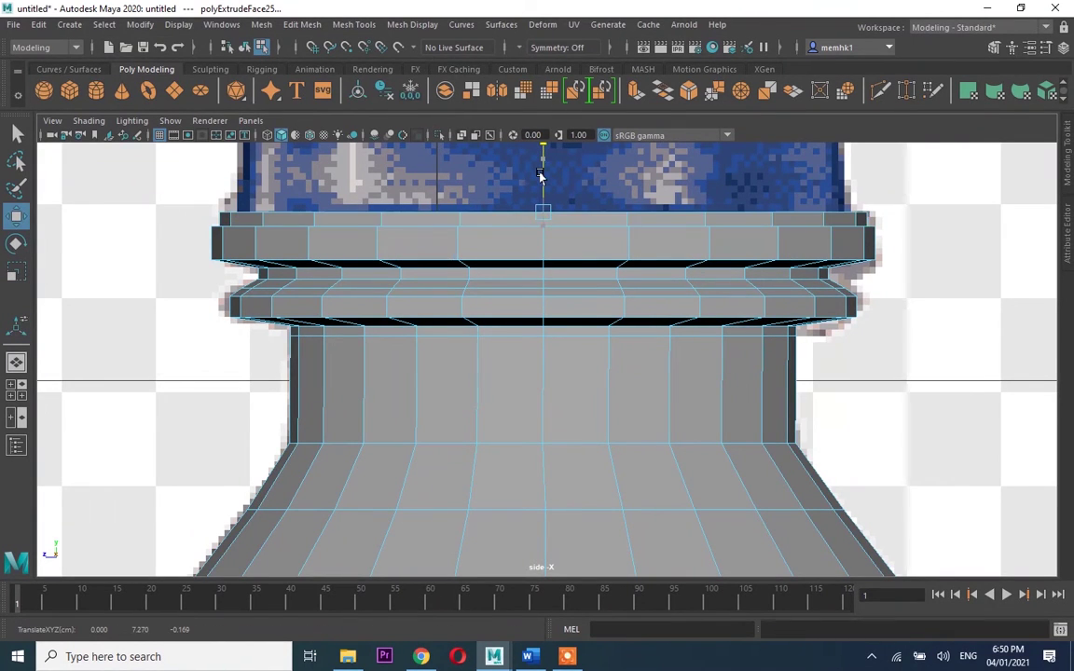
{"action": "left_click_drag", "start_coordinate": [541, 176], "coordinate": [544, 207]}
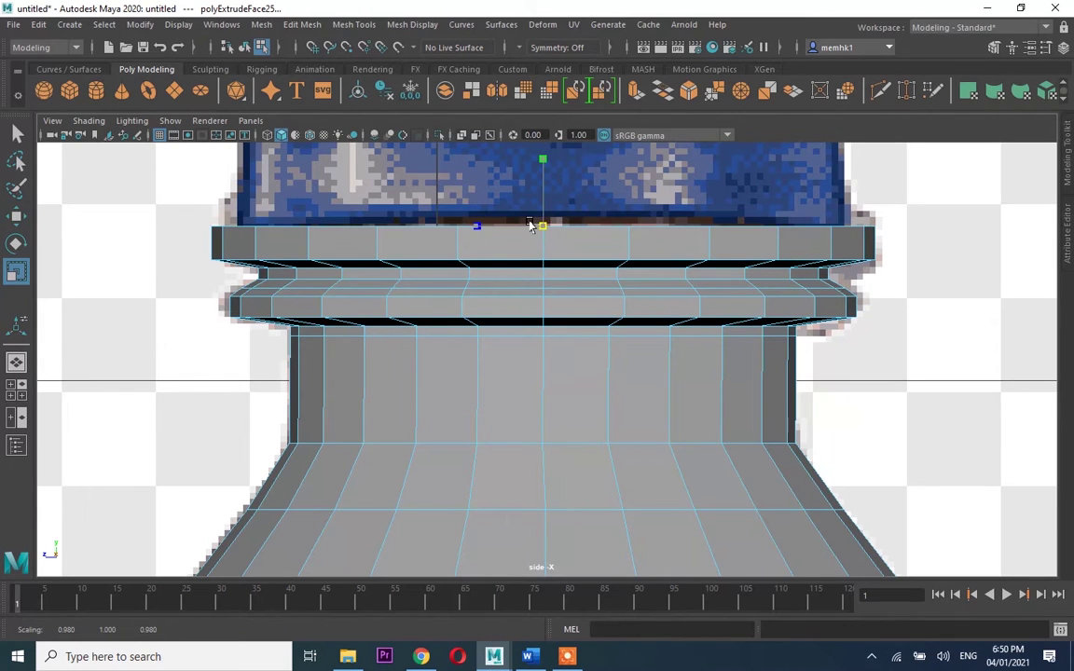
{"action": "key", "text": "w"}
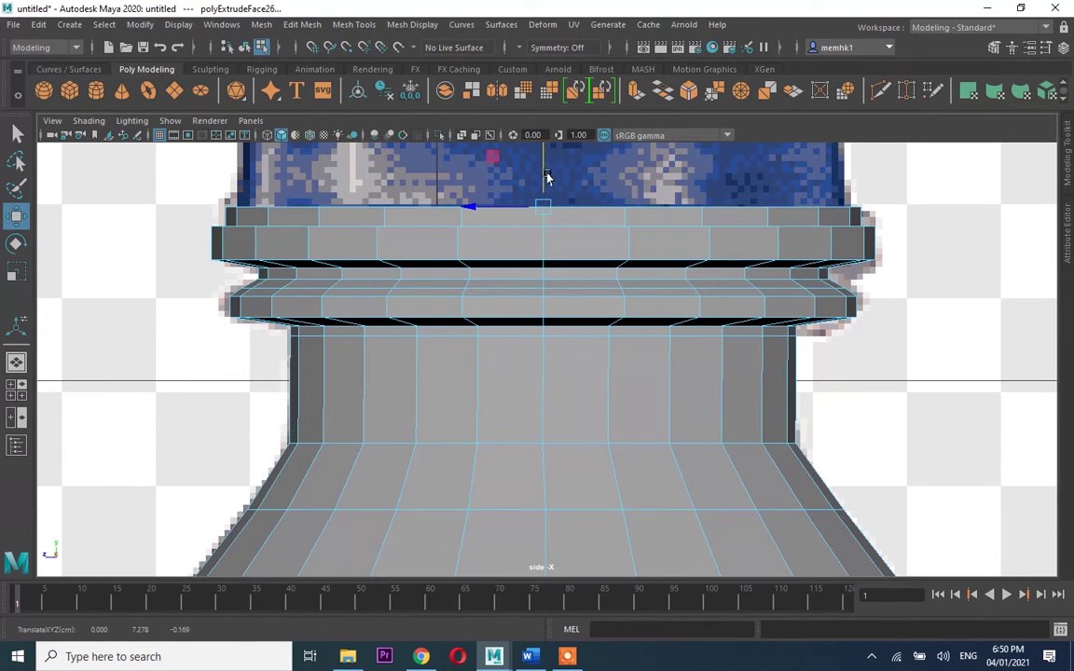
{"action": "key", "text": "space"}
{"action": "key", "text": "space"}
{"action": "left_click_drag", "start_coordinate": [752, 247], "coordinate": [678, 295], "text": "alt"}
{"action": "mouse_move", "coordinate": [536, 274]}
{"action": "left_mouse_down"}
{"action": "mouse_move", "coordinate": [536, 292]}
{"action": "mouse_move", "coordinate": [518, 281]}
{"action": "left_mouse_up"}
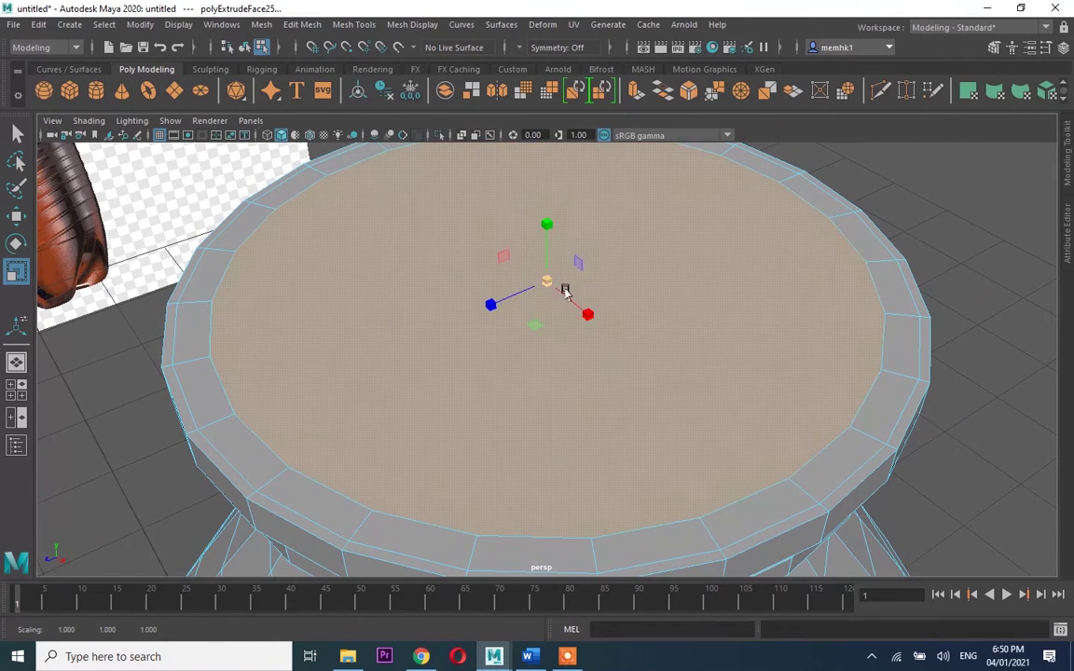
{"action": "key", "text": "space"}
{"action": "key", "text": "space"}
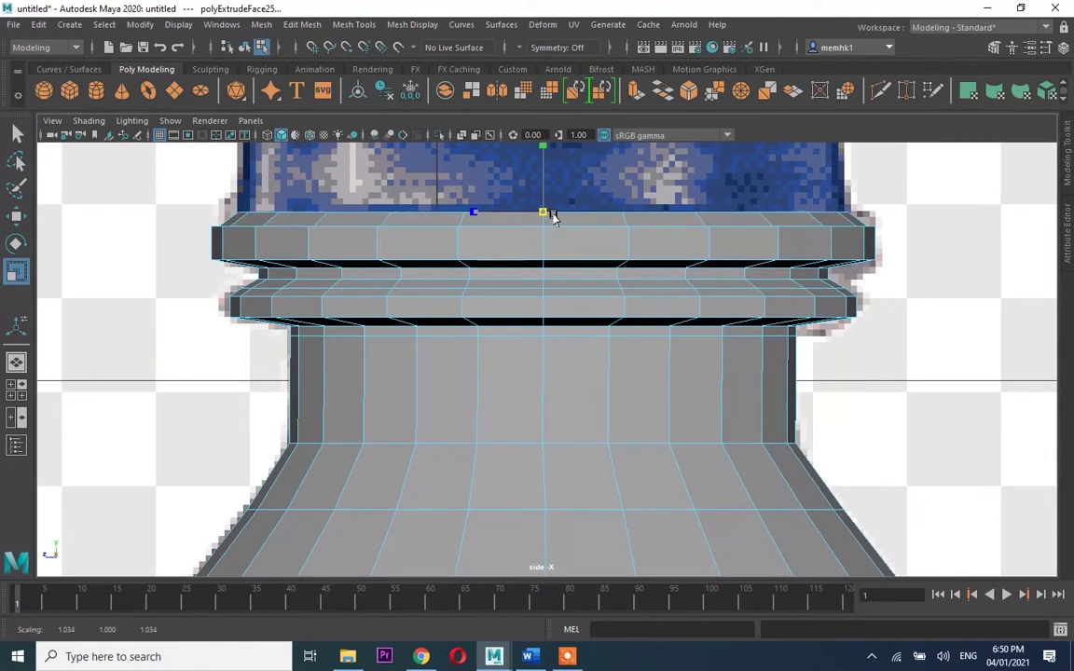
{"action": "key", "text": "w"}
{"action": "scroll", "coordinate": [544, 258], "scroll_direction": "down", "scroll_amount": 10}
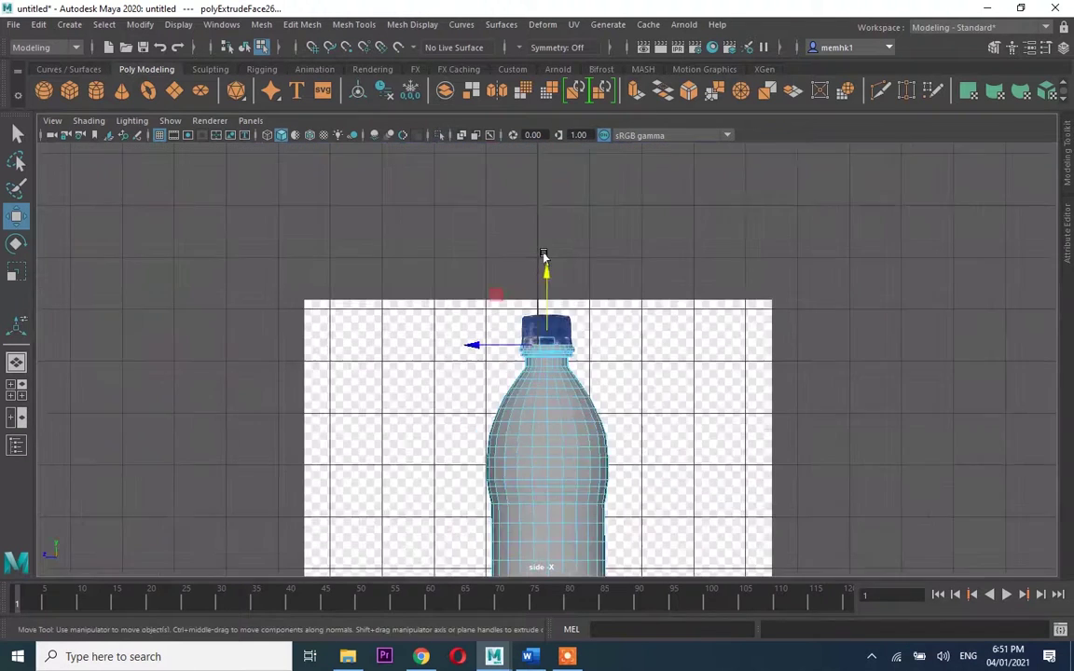
{"action": "scroll", "coordinate": [547, 259], "scroll_direction": "up", "scroll_amount": 4}
- Extrude the top face repeatedly and shrink it slightly inward
{"action": "key", "text": "ctrl+e"}
{"action": "scroll", "coordinate": [547, 259], "scroll_direction": "up", "scroll_amount": 10}
{"action": "key", "text": "r"}
{"action": "mouse_move", "coordinate": [546, 338]}
{"action": "left_mouse_down"}
{"action": "mouse_move", "coordinate": [529, 333]}
{"action": "mouse_move", "coordinate": [546, 315]}
{"action": "mouse_move", "coordinate": [546, 293]}
{"action": "left_mouse_up"}
{"action": "key", "text": "ctrl+e"}
{"action": "key", "text": "r"}
{"action": "key", "text": "ctrl+e"}
{"action": "key", "text": "r"}
- Raise and taper the final extrusions inward to round off the cap's top
{"action": "left_click_drag", "start_coordinate": [479, 294], "coordinate": [461, 290]}
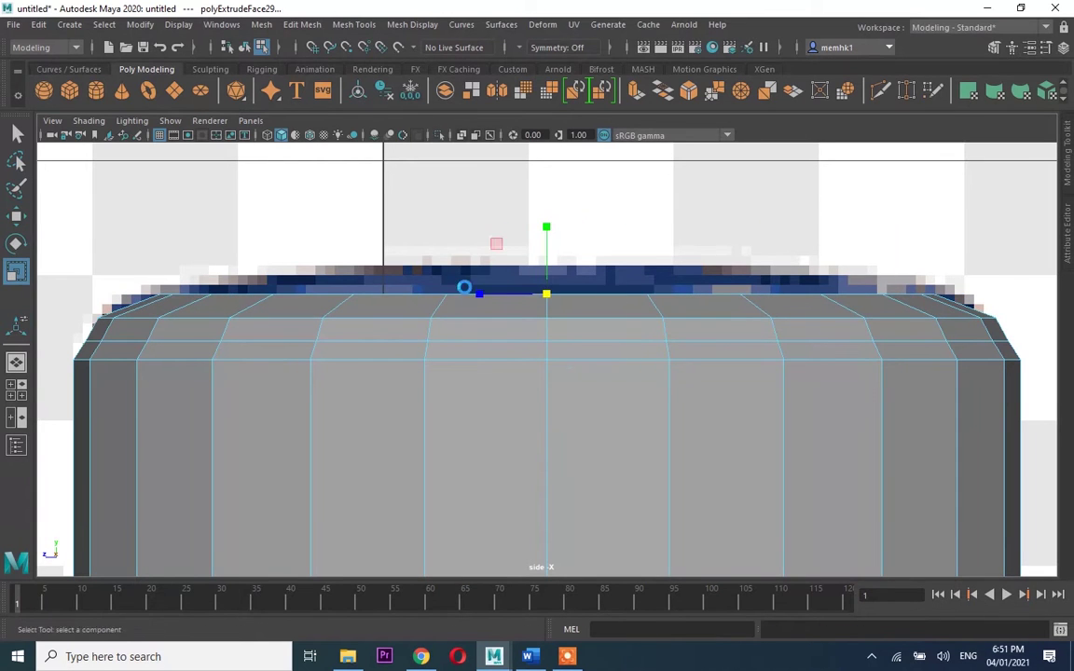
{"action": "key", "text": "ctrl+e"}
{"action": "left_click_drag", "start_coordinate": [547, 258], "coordinate": [546, 233]}
{"action": "key", "text": "r"}
{"action": "left_click_drag", "start_coordinate": [432, 264], "coordinate": [383, 256]}
{"action": "key", "text": "w"}
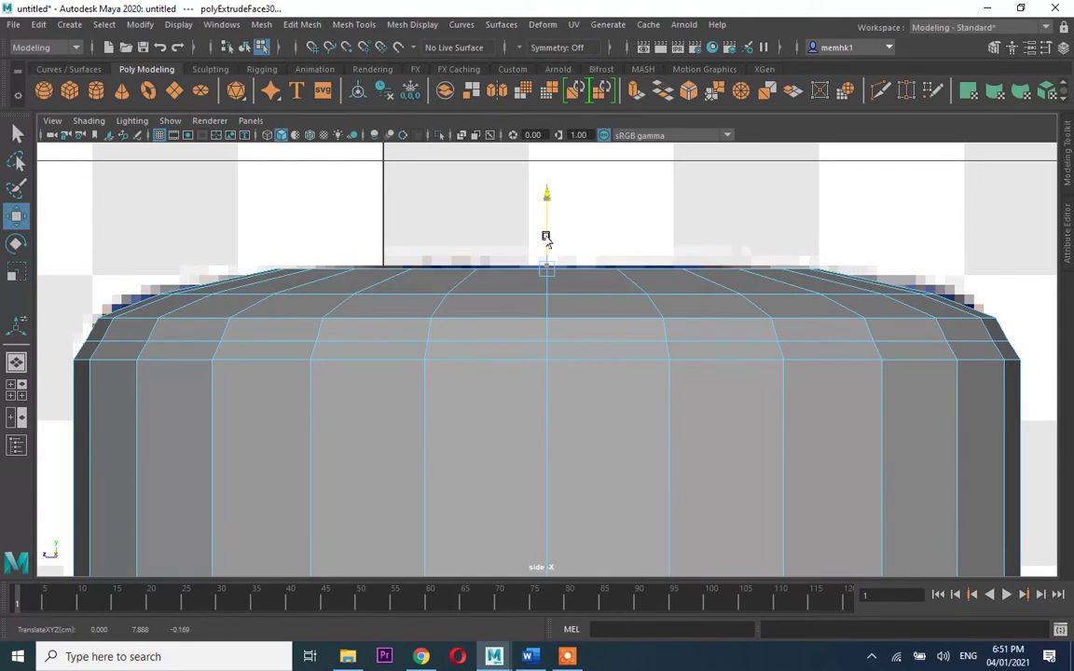
- Return to object mode and view the bottle from the front beside the Pepsi reference
{"action": "key", "text": "space"}
{"action": "key", "text": "space"}
{"action": "mouse_move", "coordinate": [746, 271]}
{"action": "left_mouse_down", "text": "alt"}
{"action": "mouse_move", "coordinate": [587, 276]}
{"action": "mouse_move", "coordinate": [647, 268]}
{"action": "left_mouse_up", "text": "alt"}
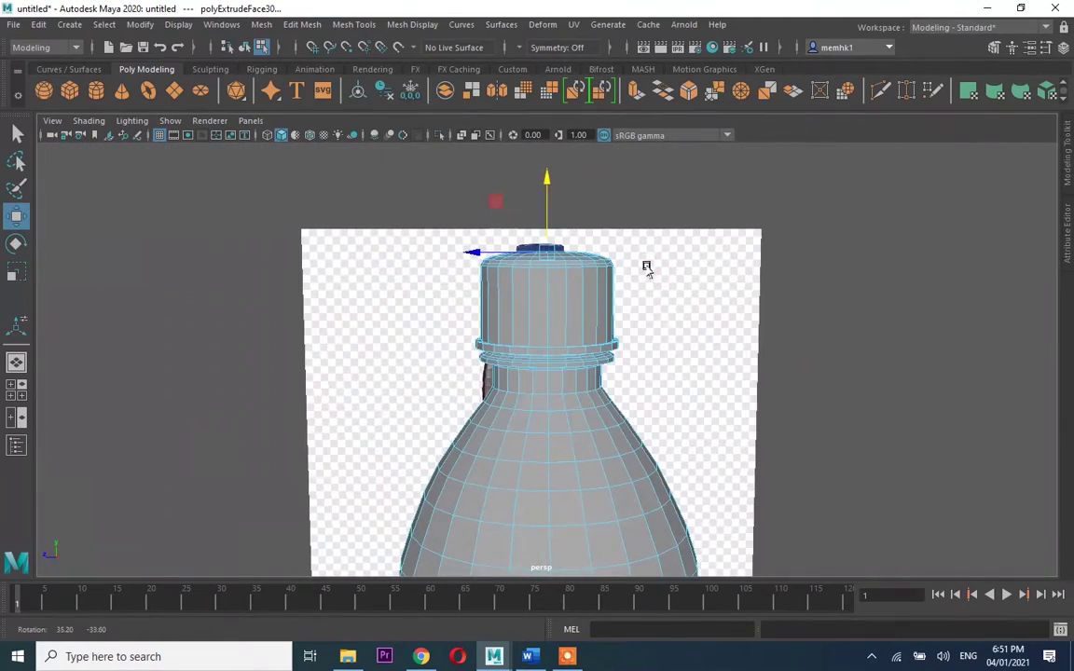
{"action": "key", "text": "F8"}
{"action": "mouse_move", "coordinate": [898, 364]}
{"action": "left_mouse_down", "text": "alt"}
{"action": "mouse_move", "coordinate": [878, 334]}
{"action": "mouse_move", "coordinate": [575, 383]}
{"action": "left_mouse_up", "text": "alt"}
- Select the bottle mesh and insert an extra edge loop around the cap
{"action": "left_click", "coordinate": [599, 371]}
{"action": "scroll", "coordinate": [683, 283], "scroll_direction": "up", "scroll_amount": 5}
{"action": "left_click", "coordinate": [354, 24]}
{"action": "left_click", "coordinate": [387, 137]}
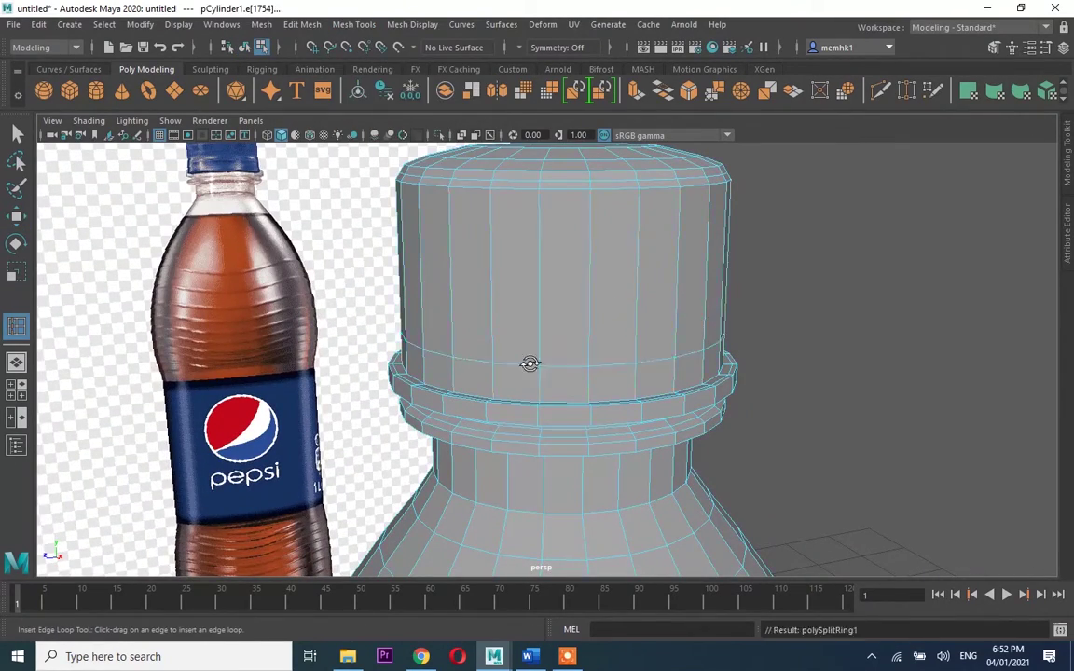
- Select the cap's lower face band and adjust it with the Move tool
{"action": "key", "text": "space"}
{"action": "key", "text": "space"}
{"action": "scroll", "coordinate": [559, 429], "scroll_direction": "up", "scroll_amount": 3}
{"action": "mouse_move", "coordinate": [522, 245]}
{"action": "right_mouse_down"}
{"action": "mouse_move", "coordinate": [502, 265]}
{"action": "mouse_move", "coordinate": [788, 473]}
{"action": "right_mouse_up"}
{"action": "key", "text": "w"}
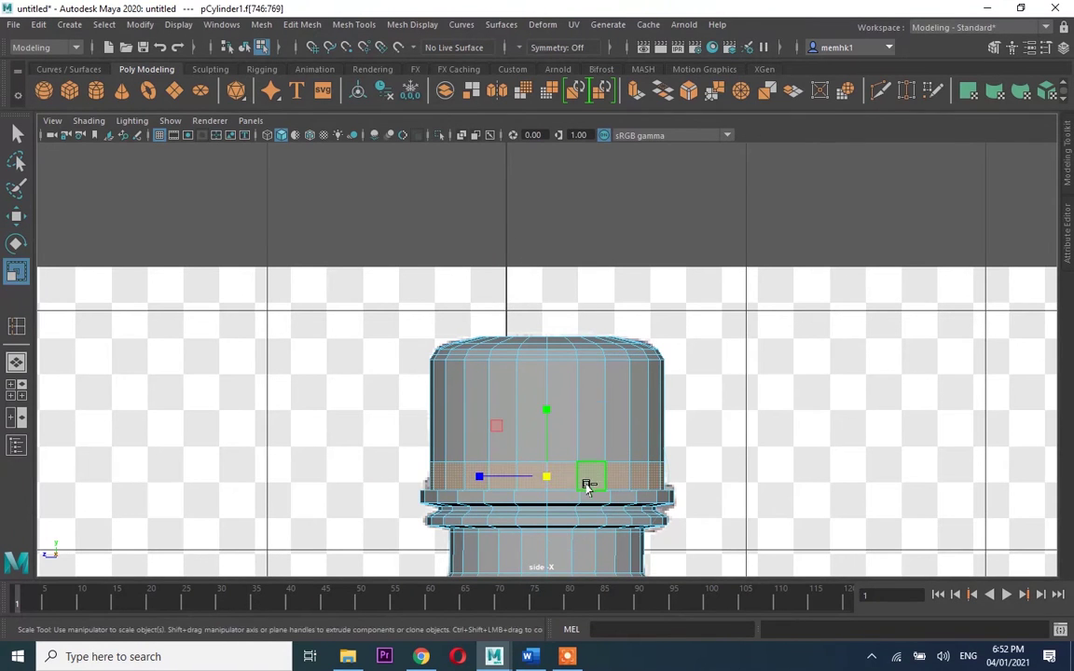
{"action": "key", "text": "space"}
- Select the cap's top ring of vertices and move them to reshape the rim
{"action": "key", "text": "space"}
{"action": "mouse_move", "coordinate": [731, 383]}
{"action": "left_mouse_down", "text": "alt"}
{"action": "mouse_move", "coordinate": [568, 348]}
{"action": "mouse_move", "coordinate": [568, 400]}
{"action": "left_mouse_up", "text": "alt"}
{"action": "key", "text": "F8"}
{"action": "mouse_move", "coordinate": [845, 343]}
{"action": "left_mouse_down", "text": "alt"}
{"action": "mouse_move", "coordinate": [757, 360]}
{"action": "mouse_move", "coordinate": [595, 328]}
{"action": "left_mouse_up", "text": "alt"}
{"action": "scroll", "coordinate": [487, 383], "scroll_direction": "down", "scroll_amount": 5}
{"action": "left_click_drag", "start_coordinate": [487, 383], "coordinate": [559, 391], "text": "alt"}
{"action": "key", "text": "space"}
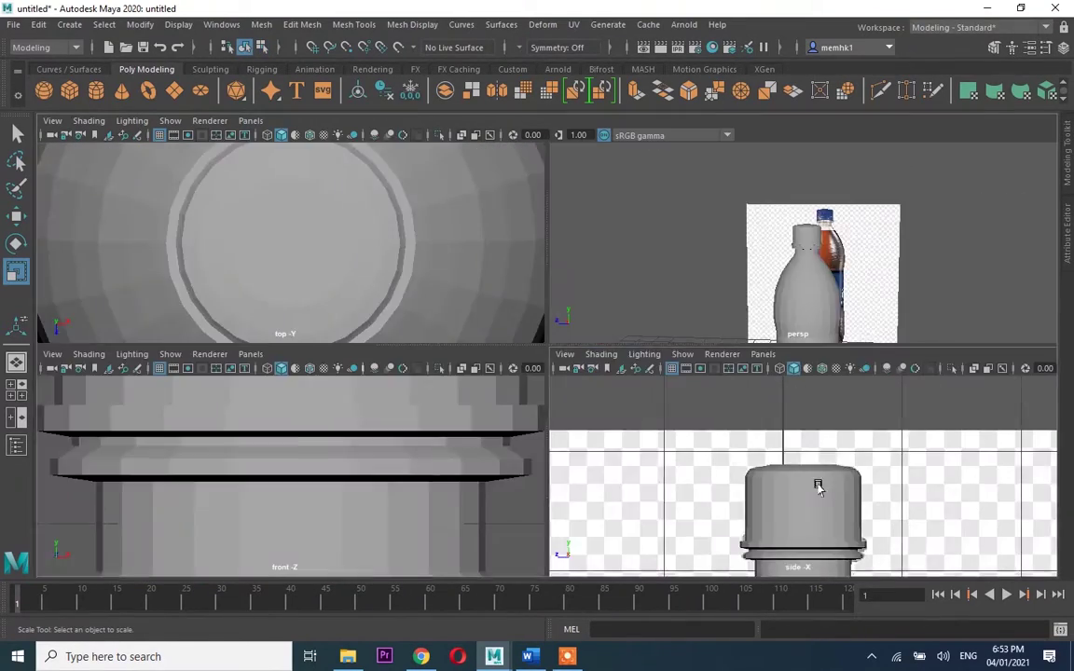
{"action": "key", "text": "space"}
{"action": "right_click_drag", "start_coordinate": [539, 245], "coordinate": [471, 242]}
{"action": "left_click_drag", "start_coordinate": [429, 363], "coordinate": [522, 299]}
{"action": "key", "text": "w"}
{"action": "key", "text": "space"}
{"action": "key", "text": "space"}
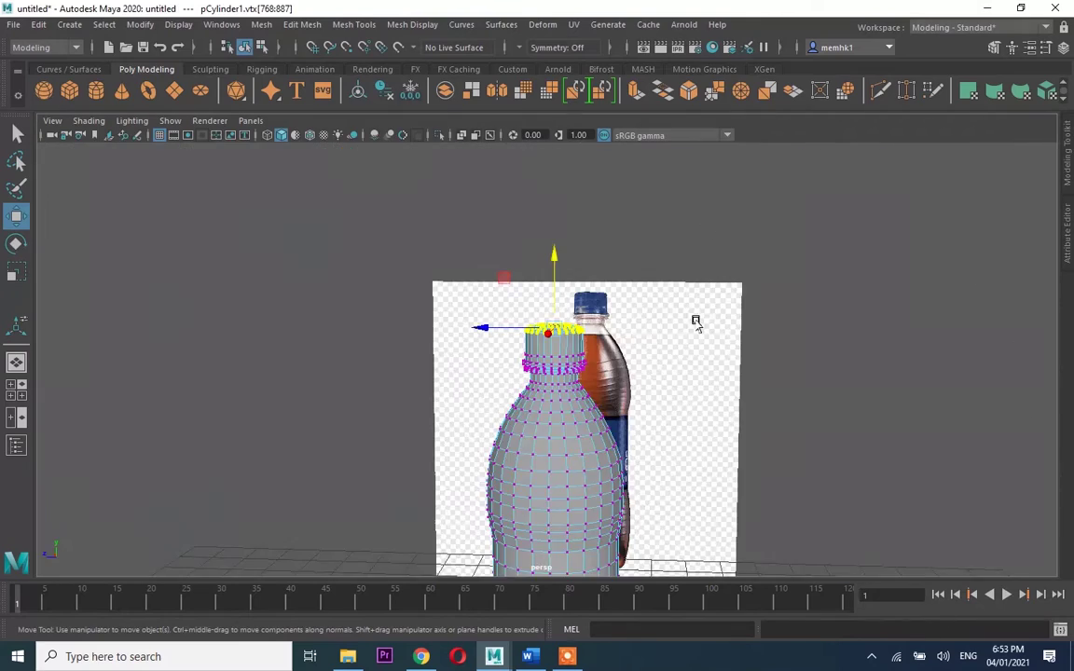
- Return to object mode and orbit so the bottle stands in front of the reference
{"action": "key", "text": "F8"}
{"action": "mouse_move", "coordinate": [556, 412]}
{"action": "left_mouse_down", "text": "alt"}
{"action": "mouse_move", "coordinate": [659, 419]}
{"action": "mouse_move", "coordinate": [455, 360]}
{"action": "mouse_move", "coordinate": [568, 348]}
{"action": "left_mouse_up", "text": "alt"}
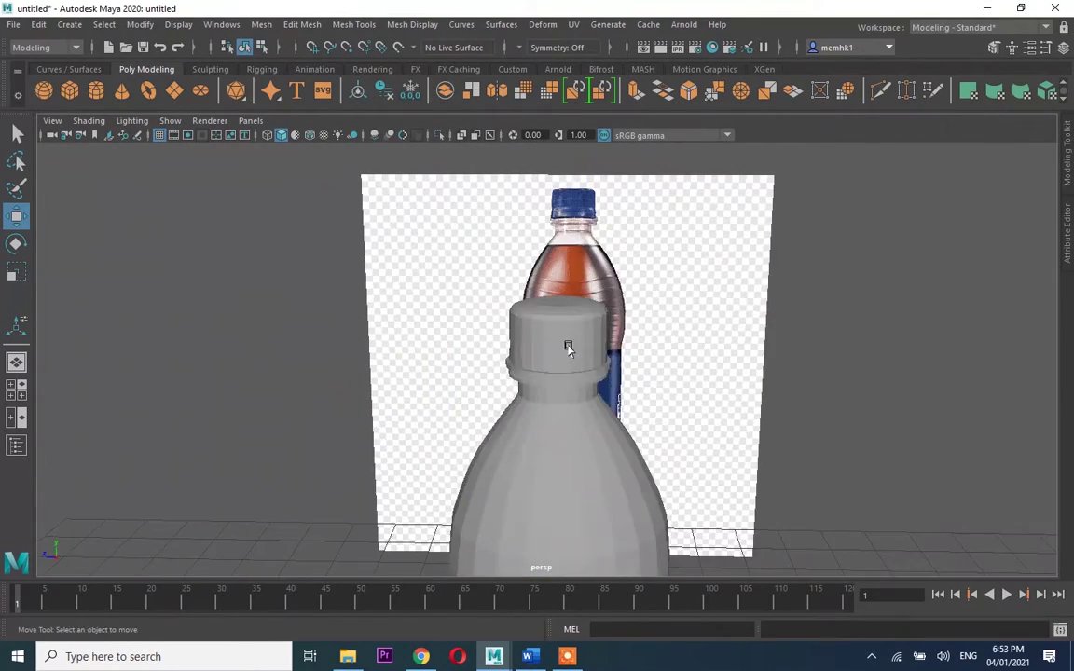
{"action": "mouse_move", "coordinate": [793, 367]}
{"action": "left_mouse_down", "text": "alt"}
{"action": "mouse_move", "coordinate": [500, 384]}
{"action": "mouse_move", "coordinate": [633, 376]}
{"action": "mouse_move", "coordinate": [601, 382]}
{"action": "mouse_move", "coordinate": [724, 340]}
{"action": "left_mouse_up", "text": "alt"}
{"action": "right_click_drag", "start_coordinate": [724, 340], "coordinate": [688, 364], "text": "alt"}
{"action": "left_click", "coordinate": [653, 363]}
{"action": "left_click", "coordinate": [868, 386]}
{"action": "right_click_drag", "start_coordinate": [868, 386], "coordinate": [641, 372], "text": "alt"}
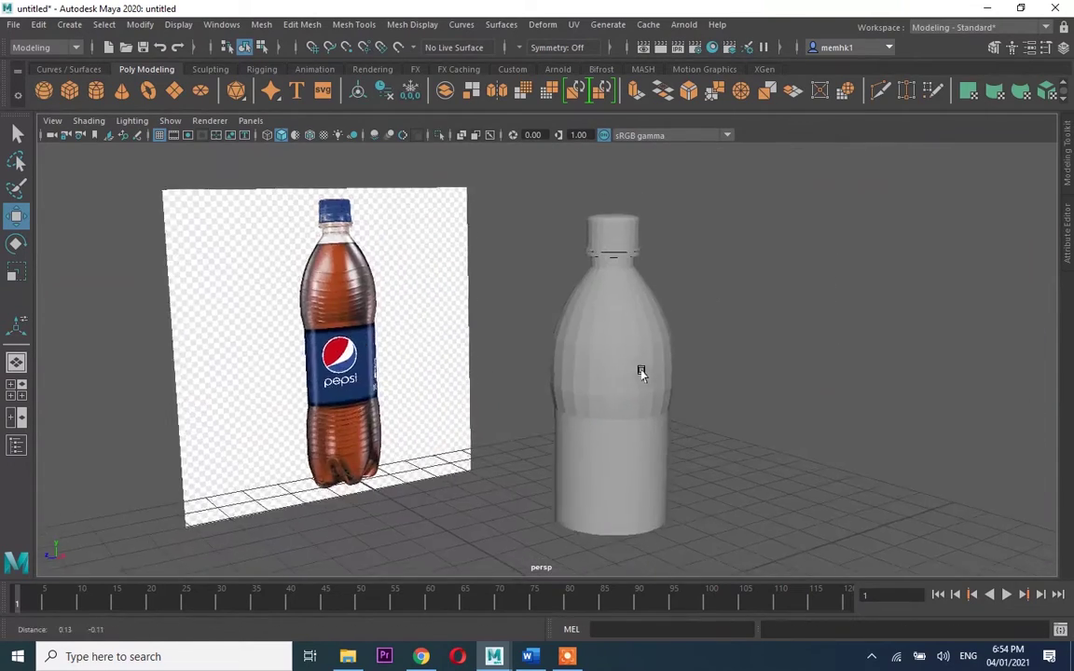
{"action": "left_click_drag", "start_coordinate": [641, 372], "coordinate": [735, 441], "text": "alt"}
- Select the bottle's bottom face, frame it in side view, push it down and extrude
{"action": "left_click_drag", "start_coordinate": [679, 338], "coordinate": [667, 450], "text": "alt"}
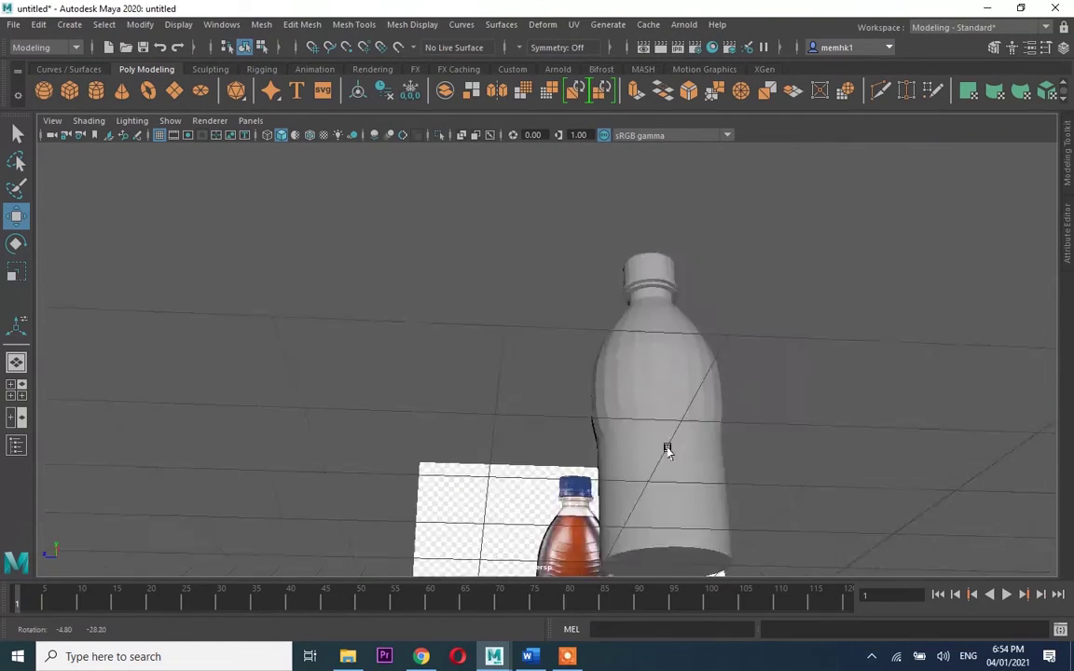
{"action": "left_click", "coordinate": [688, 511]}
{"action": "key", "text": "space"}
{"action": "key", "text": "space"}
{"action": "key", "text": "f"}
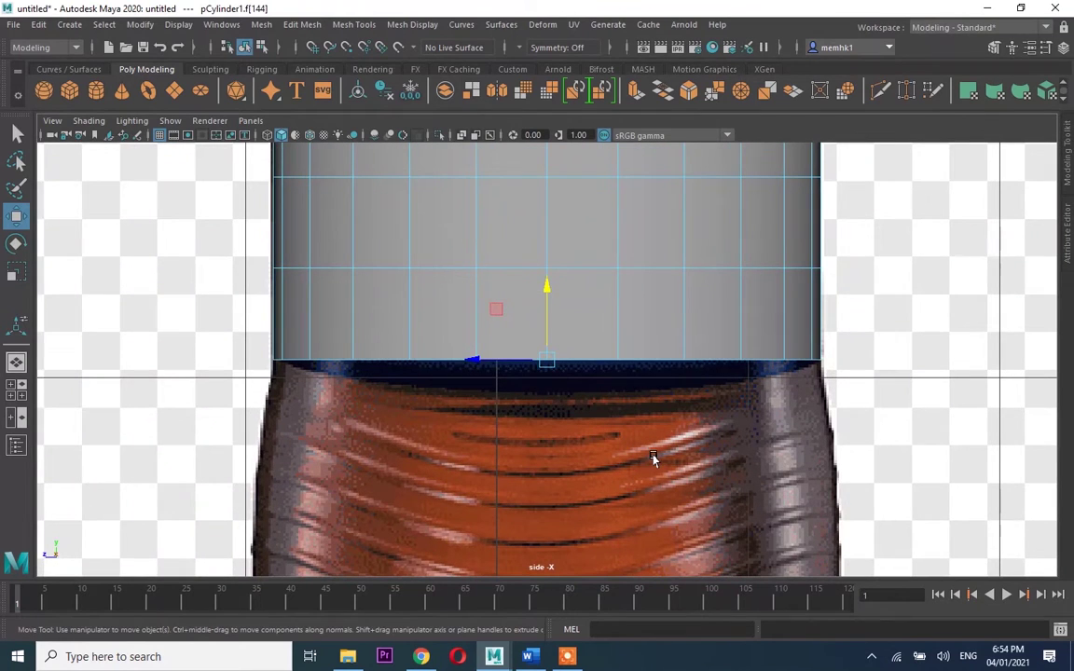
{"action": "mouse_move", "coordinate": [554, 324]}
{"action": "left_mouse_down"}
{"action": "mouse_move", "coordinate": [540, 420]}
{"action": "mouse_move", "coordinate": [530, 299]}
{"action": "left_mouse_up"}
{"action": "key", "text": "ctrl+e"}
{"action": "key", "text": "w"}
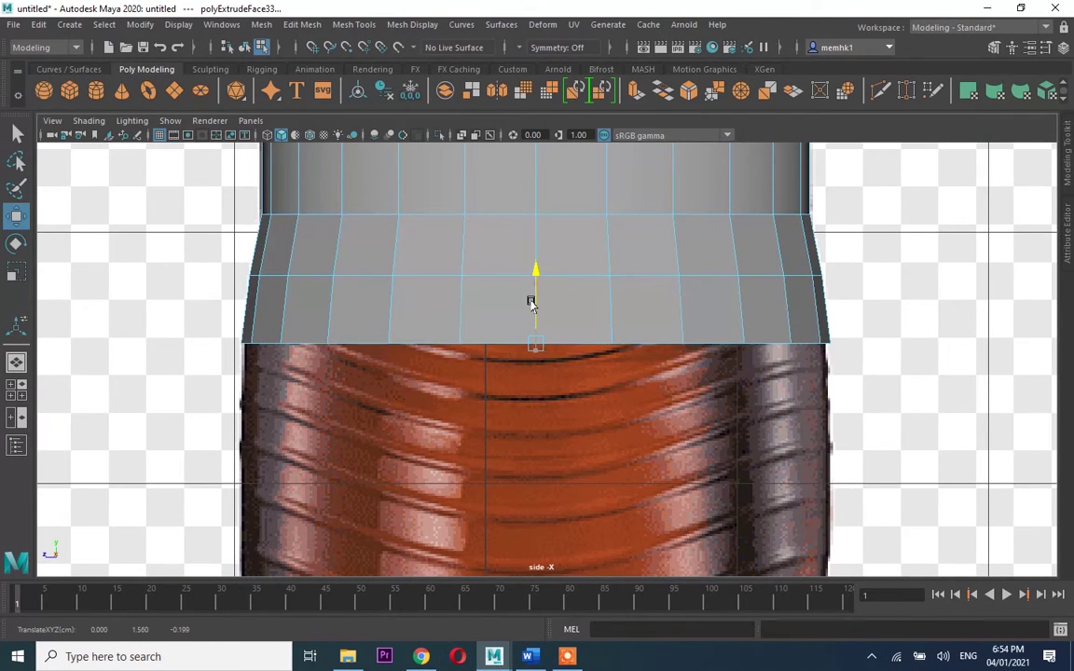
{"action": "key", "text": "r"}
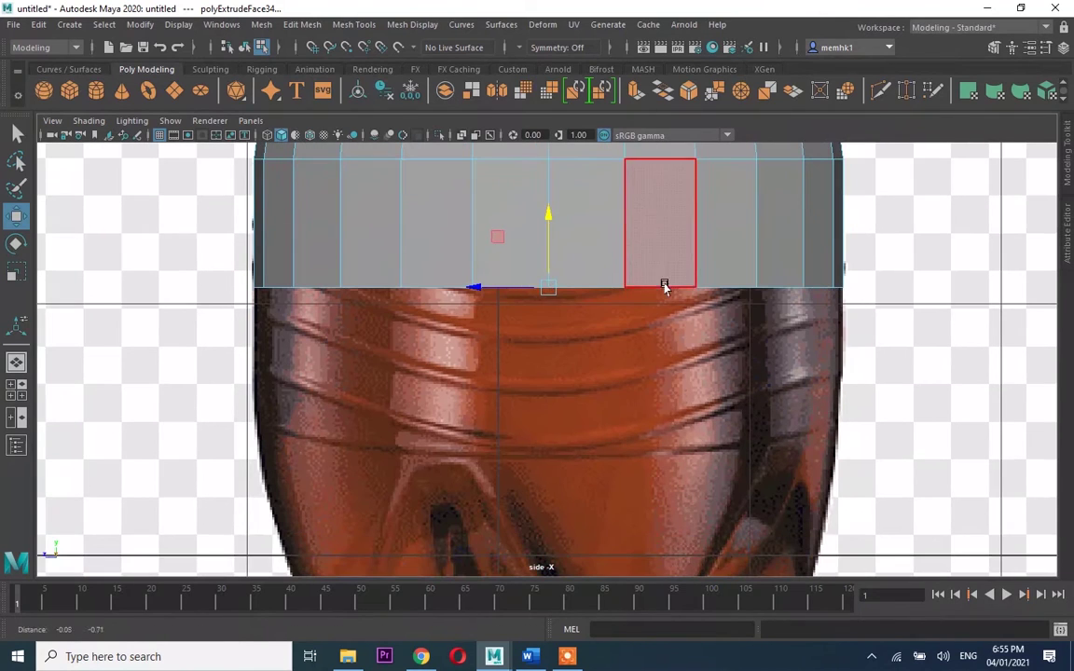
- Extrude the bottom face several more times, pulling each new row downward
{"action": "key", "text": "ctrl+e"}
{"action": "left_click_drag", "start_coordinate": [528, 302], "coordinate": [549, 453]}
{"action": "key", "text": "r"}
{"action": "key", "text": "ctrl+e"}
{"action": "key", "text": "w"}
{"action": "key", "text": "r"}
{"action": "mouse_move", "coordinate": [549, 453]}
{"action": "middle_mouse_down", "text": "alt"}
{"action": "mouse_move", "coordinate": [568, 361]}
{"action": "mouse_move", "coordinate": [559, 322]}
{"action": "middle_mouse_up", "text": "alt"}
{"action": "key", "text": "ctrl+e"}
{"action": "key", "text": "w"}
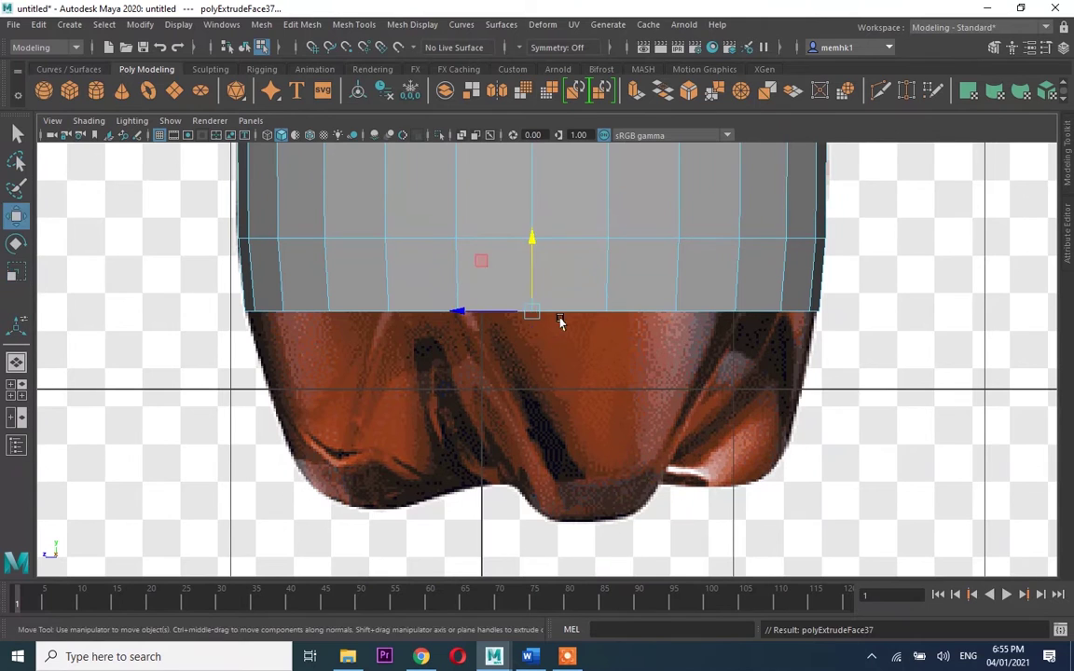
{"action": "mouse_move", "coordinate": [530, 283]}
{"action": "left_mouse_down"}
{"action": "mouse_move", "coordinate": [539, 343]}
{"action": "mouse_move", "coordinate": [516, 365]}
{"action": "mouse_move", "coordinate": [532, 389]}
{"action": "left_mouse_up"}
{"action": "key", "text": "r"}
- Extrude the last bottom rows, lowering and narrowing them into a rounded base
{"action": "key", "text": "ctrl+e"}
{"action": "key", "text": "w"}
{"action": "key", "text": "r"}
{"action": "left_click_drag", "start_coordinate": [505, 431], "coordinate": [497, 435]}
{"action": "key", "text": "ctrl+e"}
{"action": "left_click_drag", "start_coordinate": [533, 391], "coordinate": [536, 419]}
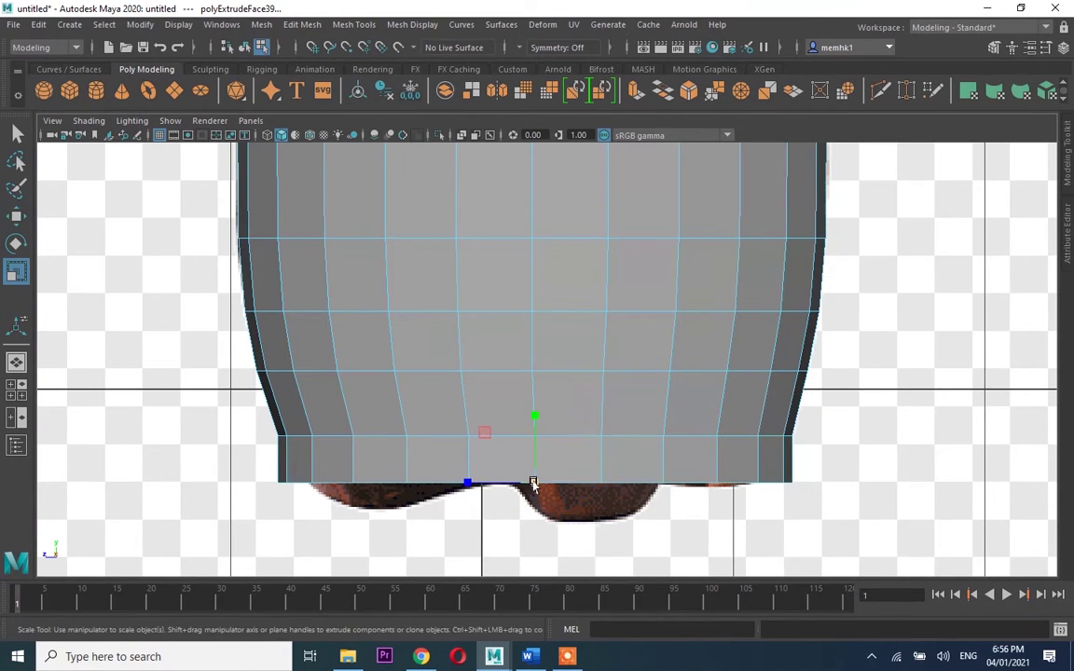
{"action": "left_click_drag", "start_coordinate": [532, 484], "coordinate": [489, 462]}
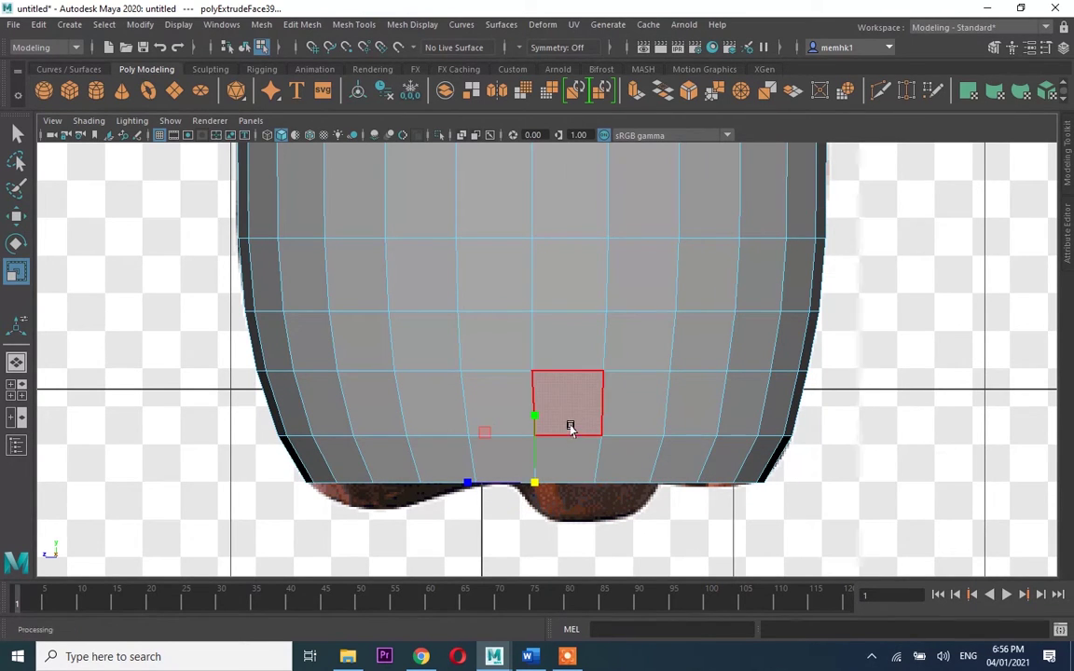
{"action": "key", "text": "w"}
{"action": "key", "text": "ctrl+e"}
{"action": "left_click_drag", "start_coordinate": [534, 438], "coordinate": [535, 460]}
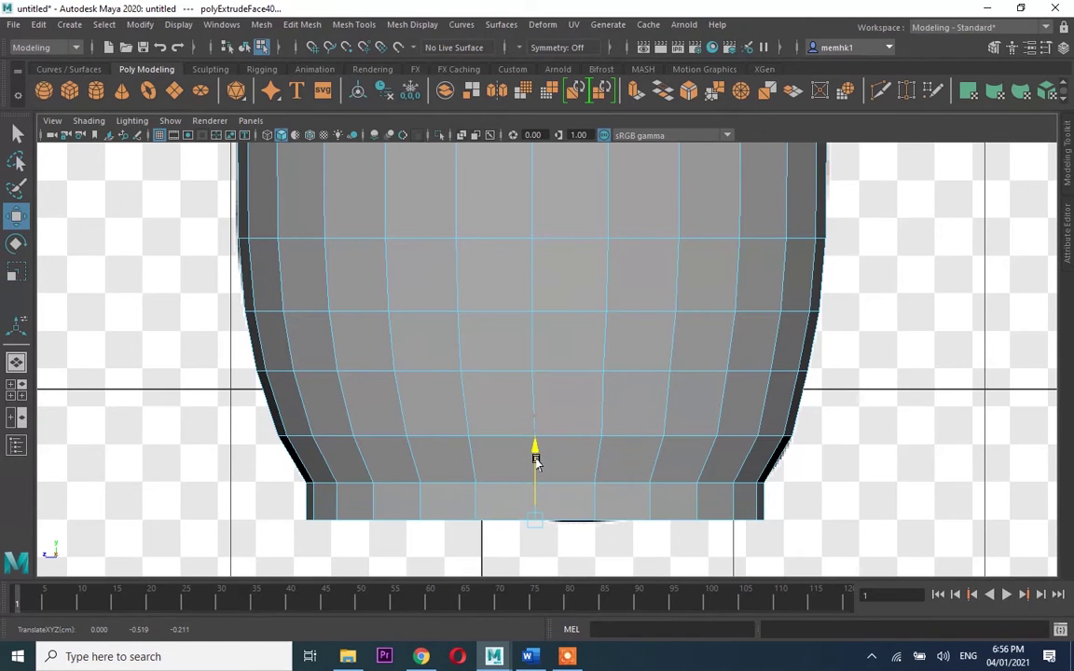
{"action": "mouse_move", "coordinate": [524, 530]}
{"action": "left_mouse_down"}
{"action": "mouse_move", "coordinate": [398, 495]}
{"action": "mouse_move", "coordinate": [431, 504]}
{"action": "left_mouse_up"}
- Orbit around the lengthened bottle and return to object mode
{"action": "key", "text": "w"}
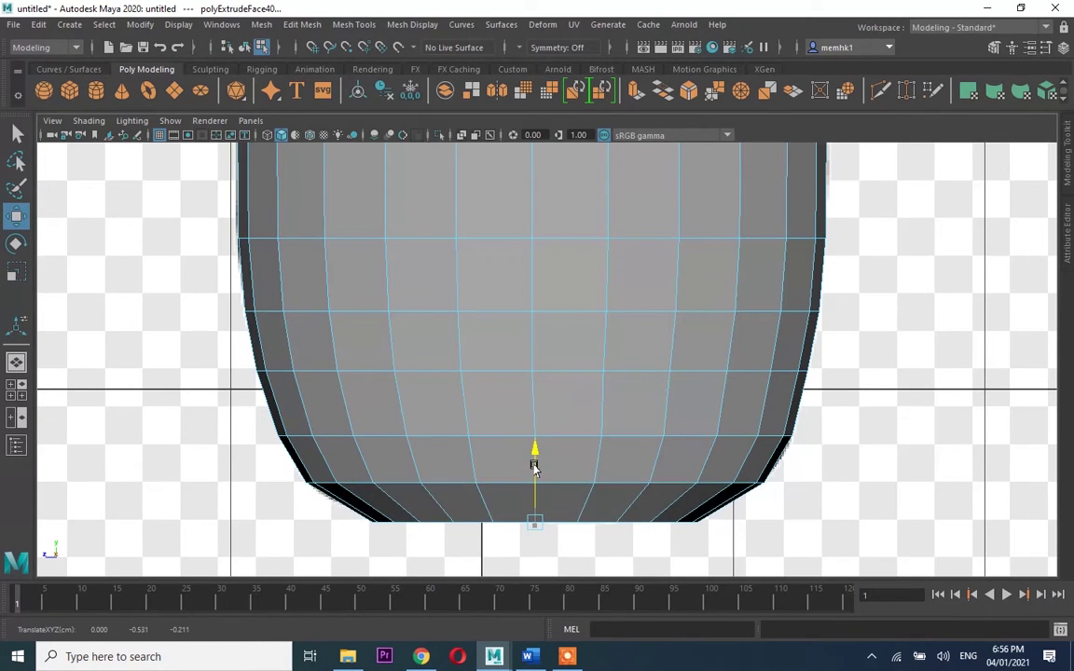
{"action": "key", "text": "space"}
{"action": "mouse_move", "coordinate": [807, 368]}
{"action": "left_mouse_down", "text": "alt"}
{"action": "mouse_move", "coordinate": [554, 453]}
{"action": "mouse_move", "coordinate": [558, 433]}
{"action": "mouse_move", "coordinate": [656, 499]}
{"action": "mouse_move", "coordinate": [642, 376]}
{"action": "mouse_move", "coordinate": [520, 355]}
{"action": "left_mouse_up", "text": "alt"}
{"action": "key", "text": "F8"}
- Select the bottle and orbit to inspect its underside and lobed base
{"action": "left_click", "coordinate": [618, 444]}
{"action": "left_click", "coordinate": [642, 377]}
{"action": "left_click", "coordinate": [520, 355]}
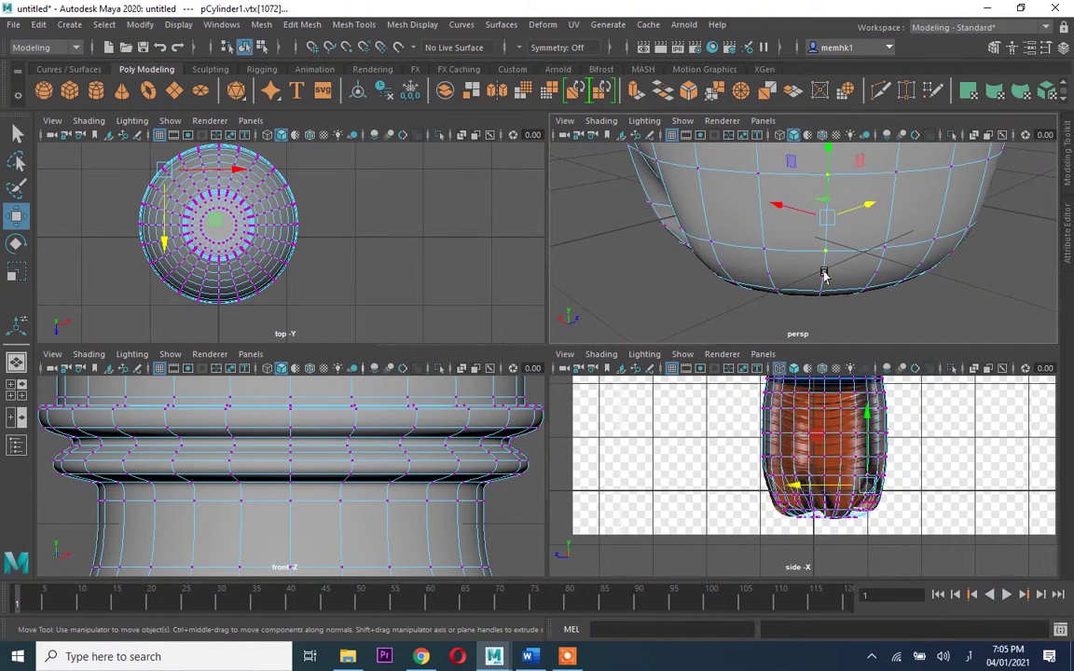
{"action": "left_click_drag", "start_coordinate": [824, 275], "coordinate": [822, 168], "text": "alt"}
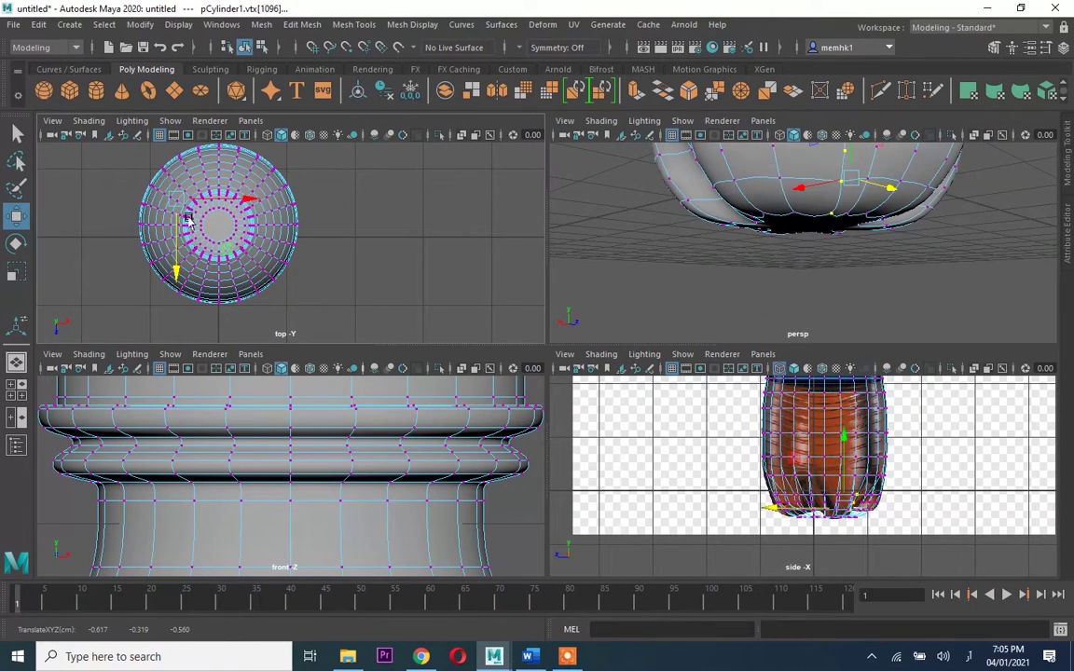
{"action": "left_click_drag", "start_coordinate": [820, 219], "coordinate": [819, 280], "text": "alt"}
{"action": "scroll", "coordinate": [982, 232], "scroll_direction": "down", "scroll_amount": 5}
{"action": "scroll", "coordinate": [803, 247], "scroll_direction": "up", "scroll_amount": 4}
{"action": "key", "text": "space"}
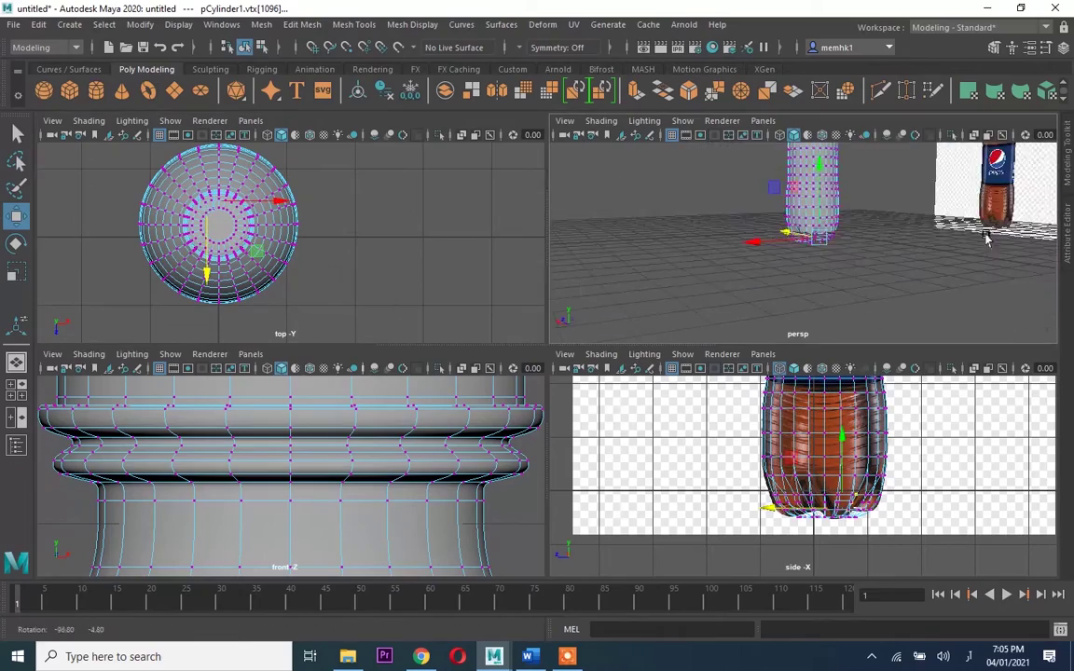
{"action": "key", "text": "F8"}
{"action": "mouse_move", "coordinate": [741, 262]}
{"action": "left_mouse_down", "text": "alt"}
{"action": "mouse_move", "coordinate": [721, 348]}
{"action": "mouse_move", "coordinate": [360, 311]}
{"action": "mouse_move", "coordinate": [175, 197]}
{"action": "mouse_move", "coordinate": [757, 365]}
{"action": "mouse_move", "coordinate": [654, 341]}
{"action": "mouse_move", "coordinate": [599, 312]}
{"action": "mouse_move", "coordinate": [553, 377]}
{"action": "mouse_move", "coordinate": [575, 371]}
{"action": "mouse_move", "coordinate": [623, 312]}
{"action": "mouse_move", "coordinate": [622, 329]}
{"action": "left_mouse_up", "text": "alt"}
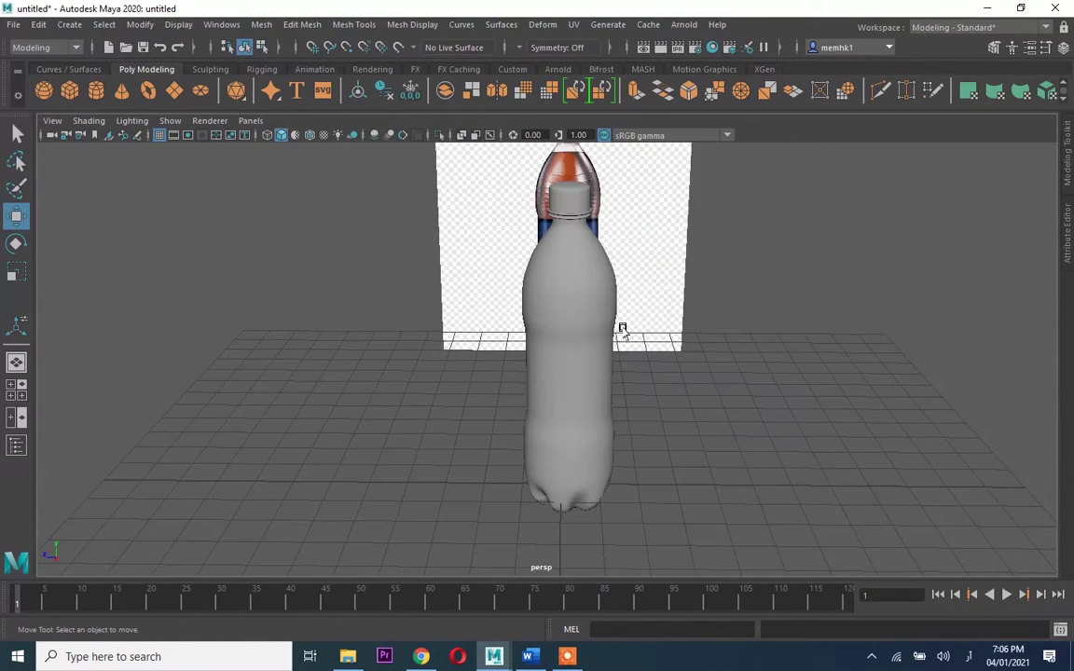
{"action": "scroll", "coordinate": [619, 300], "scroll_direction": "up", "scroll_amount": 2}
{"action": "left_click", "coordinate": [638, 398]}
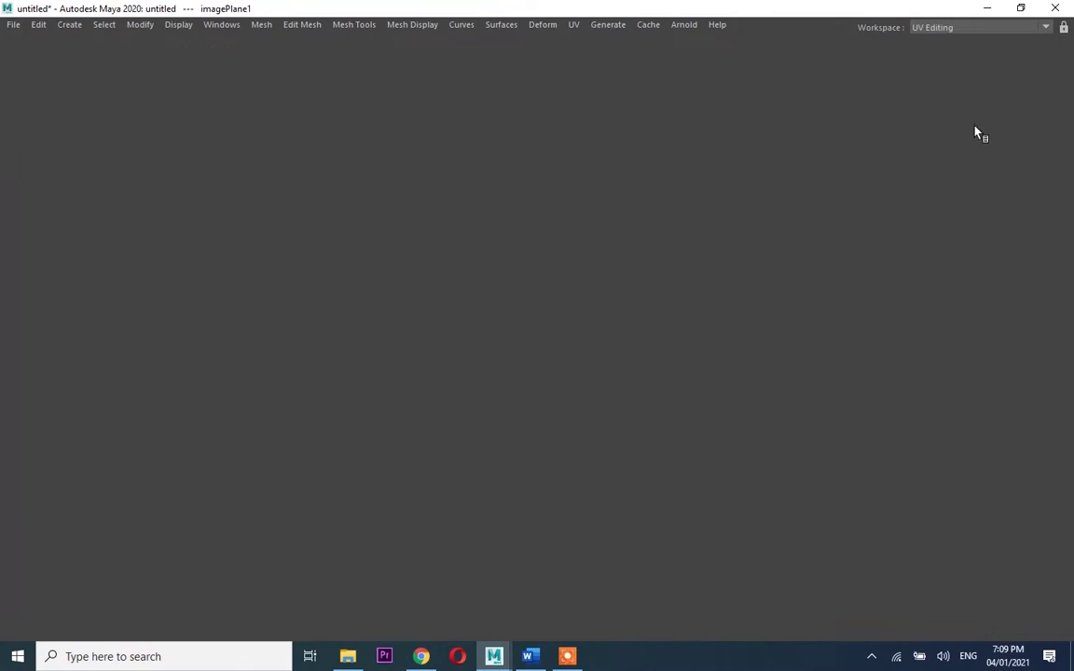
- Apply a cylindrical UV projection to the whole bottle and stretch its UV shell taller
{"action": "left_click", "coordinate": [259, 379]}
{"action": "left_click", "coordinate": [573, 24]}
{"action": "left_click", "coordinate": [634, 197]}
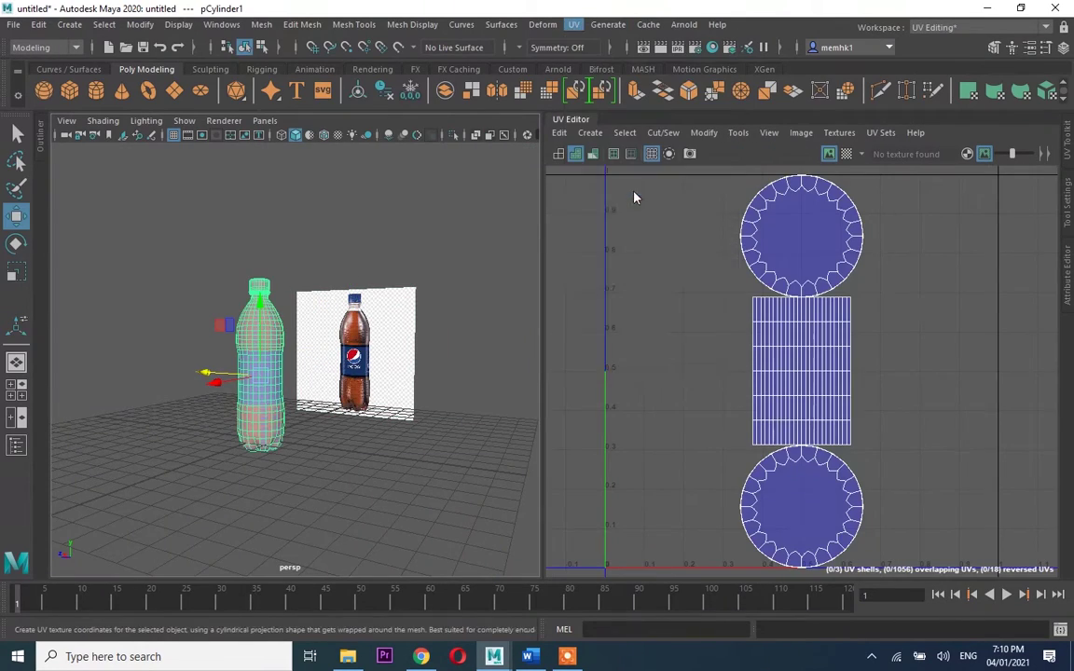
{"action": "mouse_move", "coordinate": [347, 411]}
{"action": "left_mouse_down", "text": "alt"}
{"action": "mouse_move", "coordinate": [396, 441]}
{"action": "mouse_move", "coordinate": [388, 248]}
{"action": "left_mouse_up", "text": "alt"}
{"action": "mouse_move", "coordinate": [321, 379]}
{"action": "left_mouse_down"}
{"action": "mouse_move", "coordinate": [483, 344]}
{"action": "mouse_move", "coordinate": [336, 383]}
{"action": "left_mouse_up"}
{"action": "scroll", "coordinate": [359, 366], "scroll_direction": "up", "scroll_amount": 3}
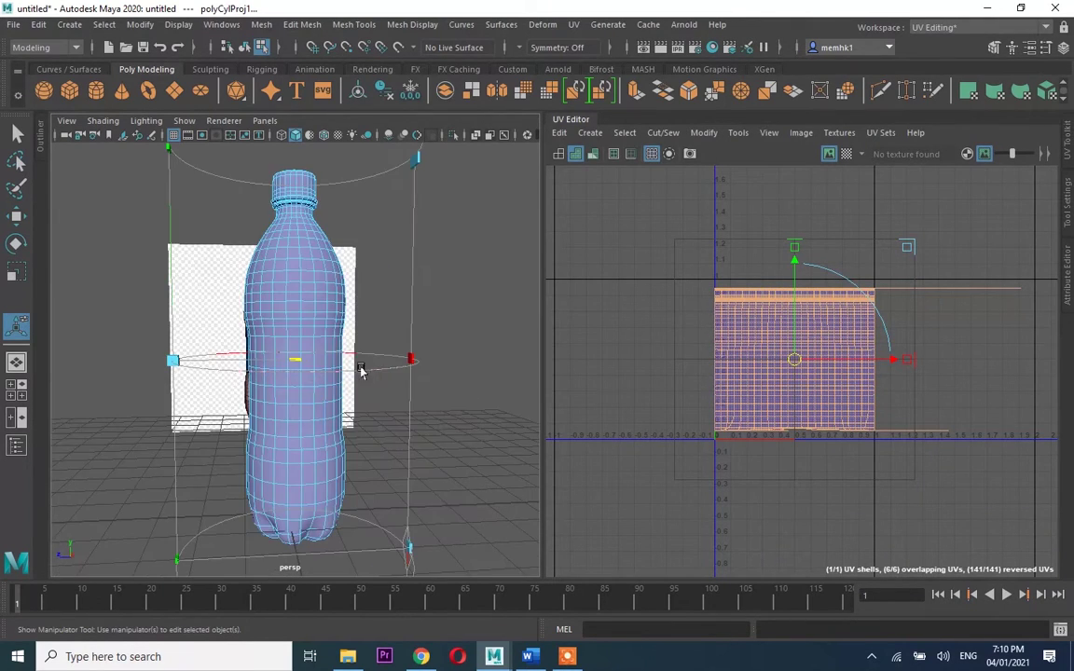
{"action": "key", "text": "space"}
{"action": "key", "text": "space"}
- Select the bottle's middle face band, project it cylindrically, and shift its UV shell left
{"action": "key", "text": "5"}
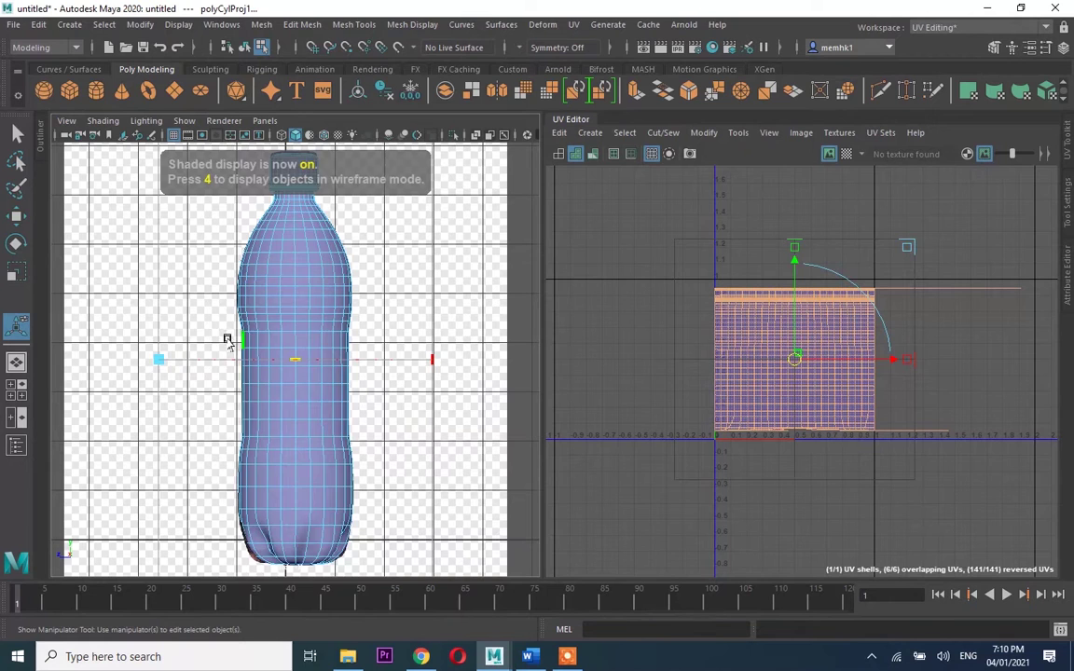
{"action": "key", "text": "q"}
{"action": "key", "text": "F11"}
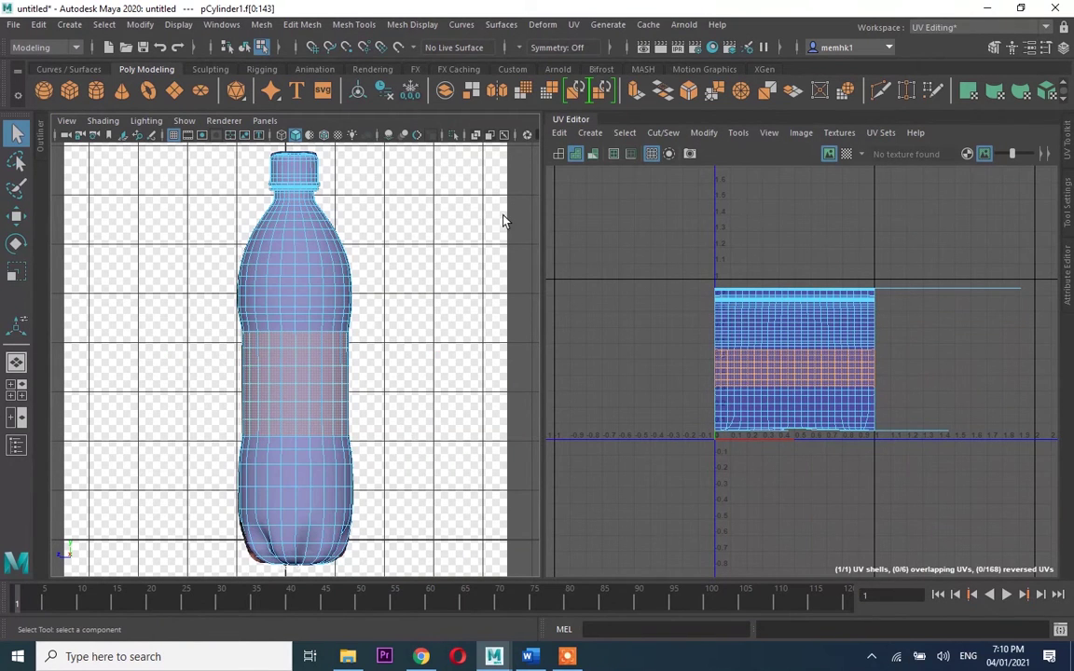
{"action": "left_click", "coordinate": [573, 24]}
{"action": "left_click", "coordinate": [615, 217]}
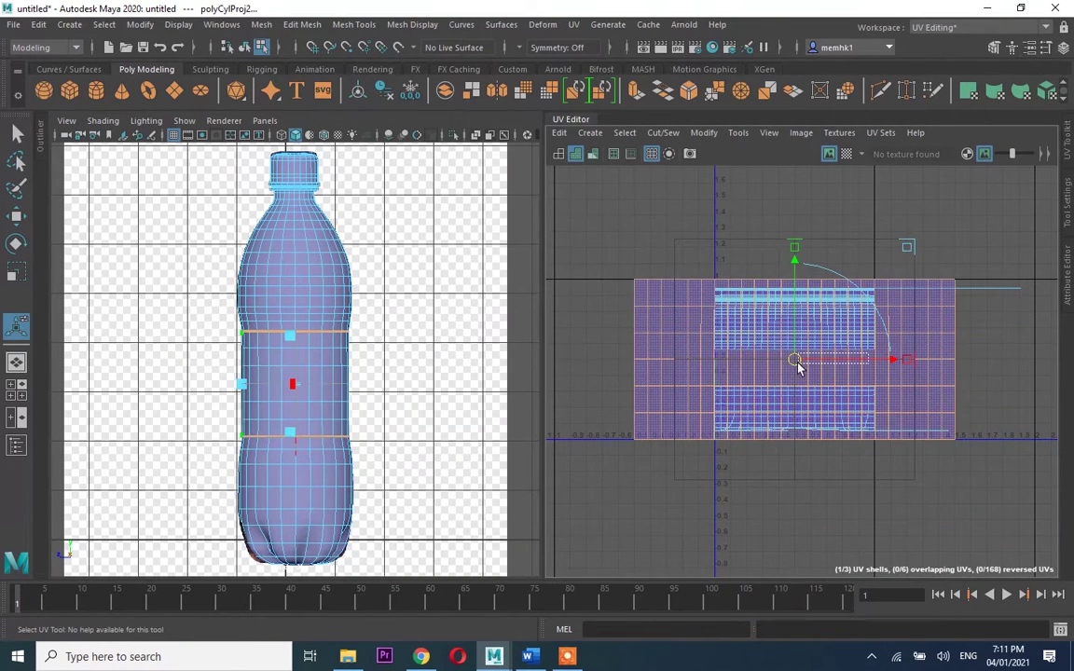
{"action": "left_click", "coordinate": [673, 376]}
{"action": "key", "text": "w"}
{"action": "mouse_move", "coordinate": [836, 364]}
{"action": "middle_mouse_down"}
{"action": "mouse_move", "coordinate": [828, 373]}
{"action": "mouse_move", "coordinate": [913, 370]}
{"action": "middle_mouse_up"}
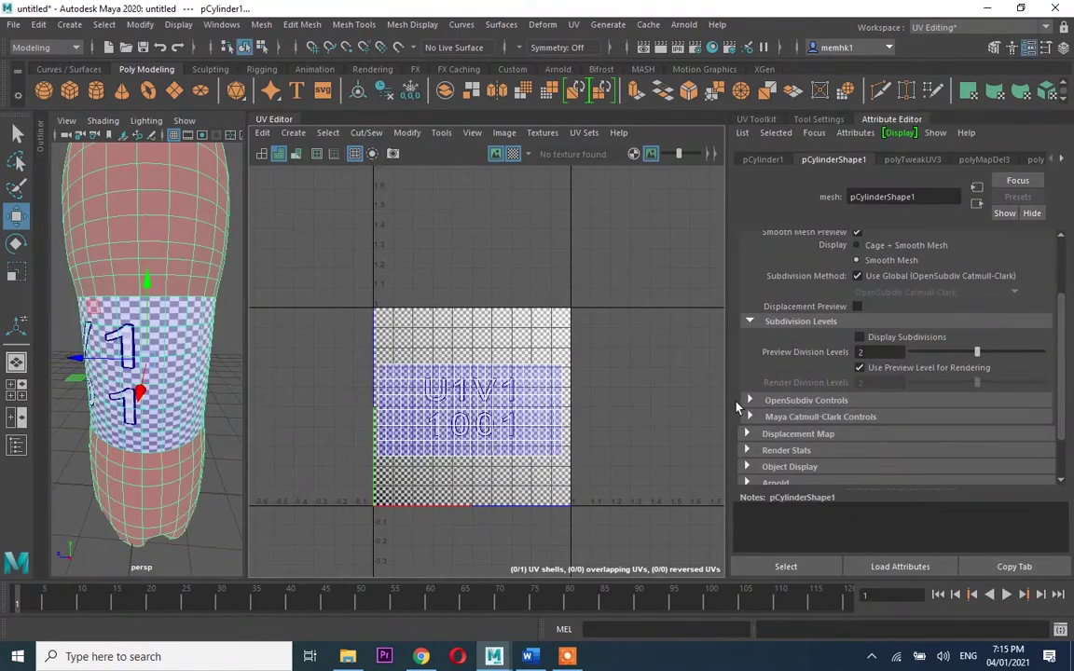
- Set OpenSubdiv UV Boundary Smoothing to Preserve Edges and Corners
{"action": "left_click", "coordinate": [749, 400]}
{"action": "left_click", "coordinate": [932, 343]}
{"action": "left_click", "coordinate": [927, 376]}
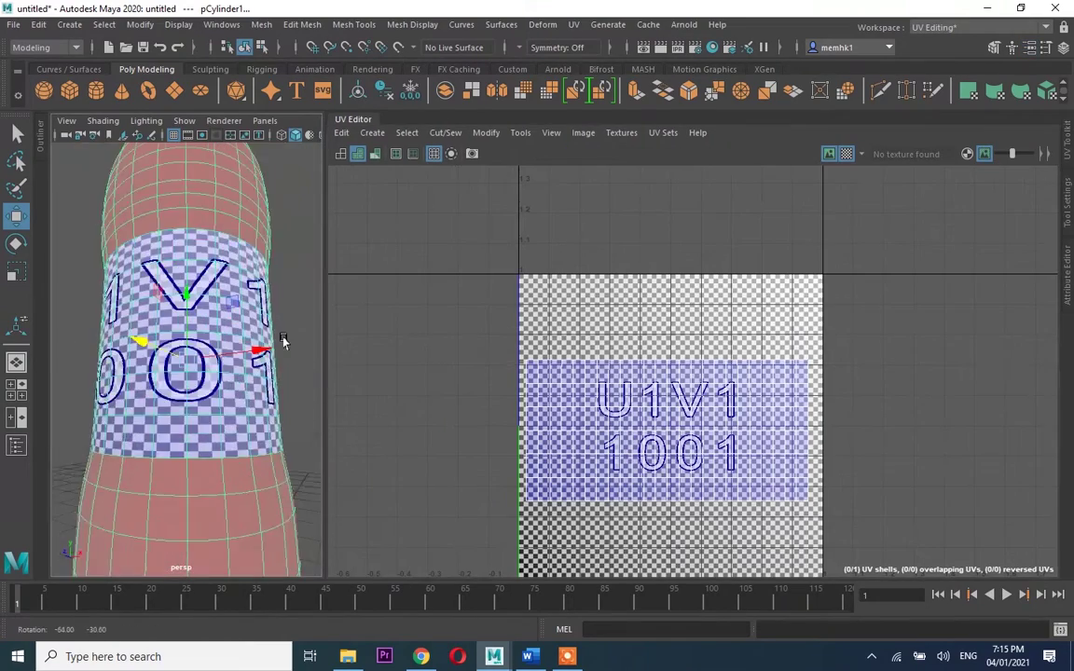
- Scale the label band's UV shell inside the 0–1 tile, then open UV Snapshot settings
{"action": "left_click_drag", "start_coordinate": [284, 342], "coordinate": [209, 363], "text": "alt"}
{"action": "right_click_drag", "start_coordinate": [628, 395], "coordinate": [630, 438]}
{"action": "key", "text": "r"}
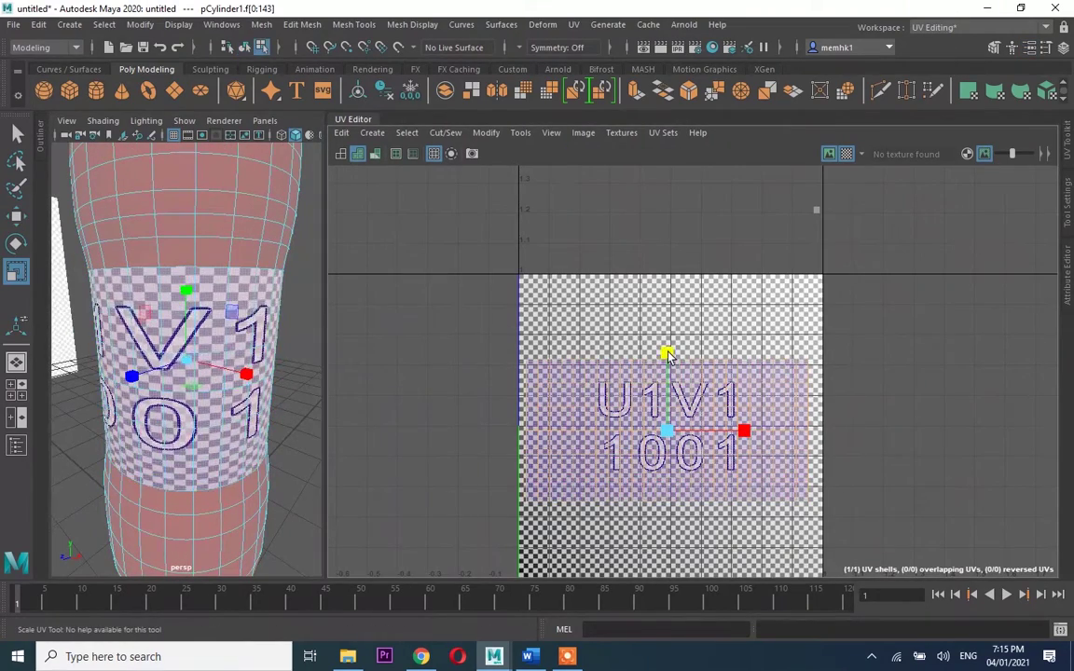
{"action": "left_click_drag", "start_coordinate": [667, 353], "coordinate": [666, 343]}
{"action": "left_click_drag", "start_coordinate": [743, 430], "coordinate": [752, 432]}
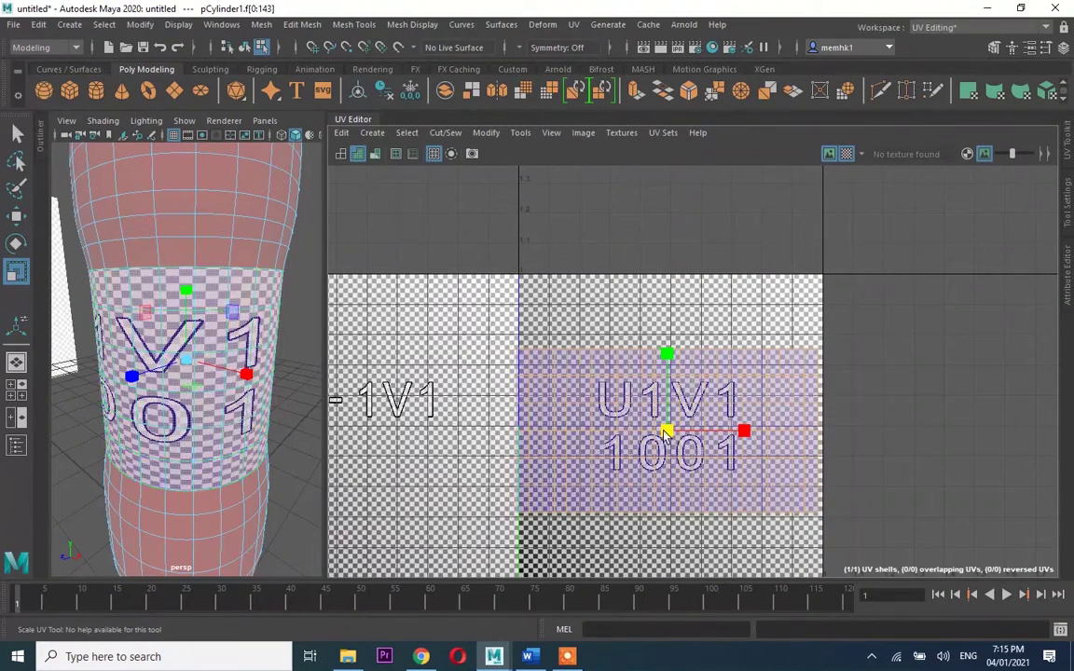
{"action": "left_click_drag", "start_coordinate": [665, 431], "coordinate": [654, 435]}
{"action": "left_click", "coordinate": [761, 271]}
{"action": "left_click", "coordinate": [584, 132]}
{"action": "left_click", "coordinate": [605, 151]}
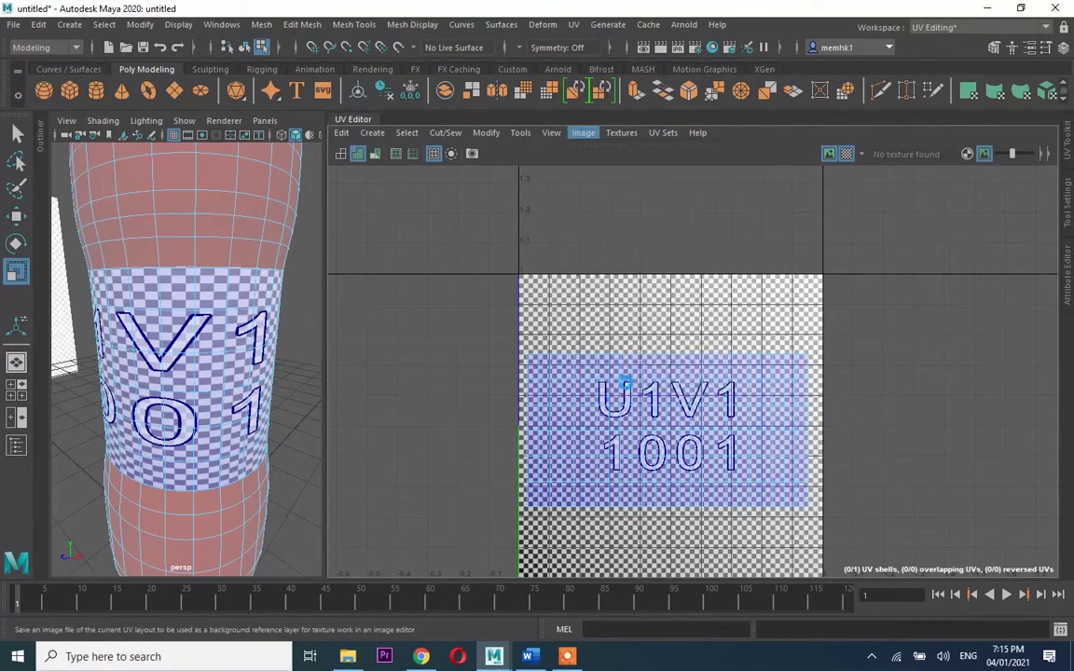
- Write the UV snapshot to Sticker.png in a new E:\Pepsi\UVs folder
{"action": "left_click", "coordinate": [882, 129]}
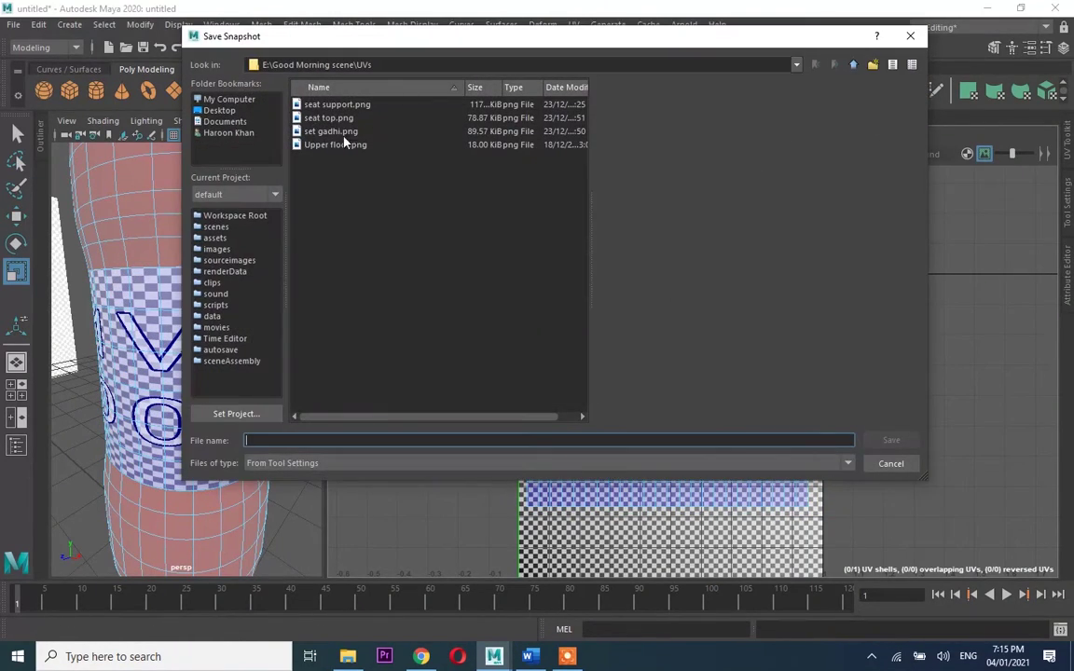
{"action": "key", "text": "BackSpace"}
{"action": "double_click", "coordinate": [329, 197]}
{"action": "left_click", "coordinate": [873, 64]}
{"action": "type", "text": "H"}
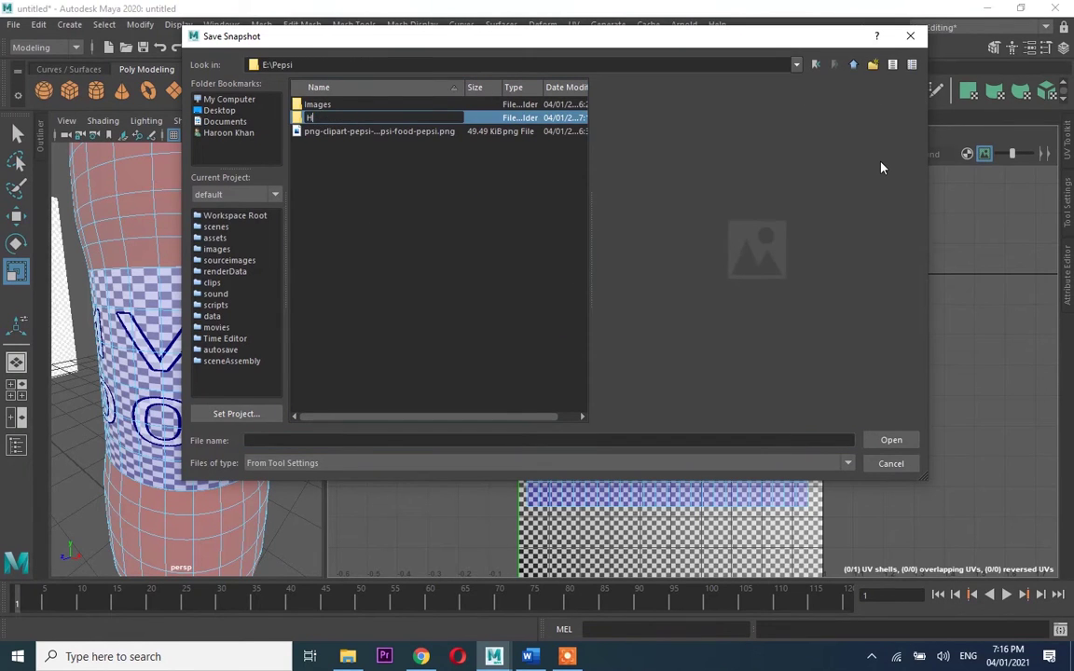
{"action": "key", "text": "Return"}
{"action": "key", "text": "Return"}
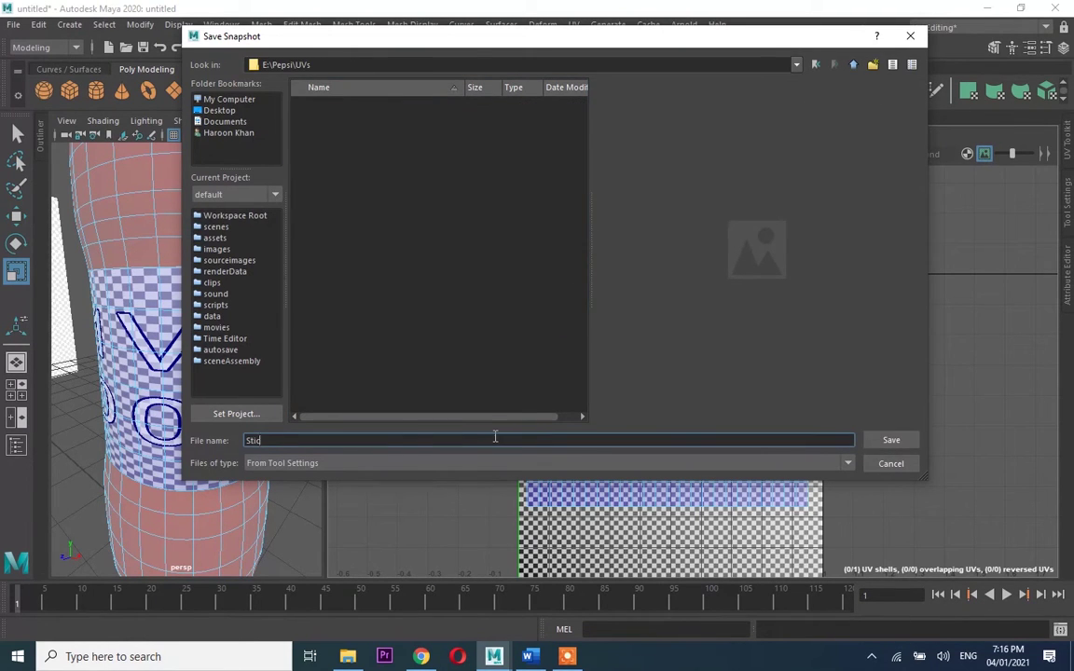
{"action": "type", "text": "ker"}
{"action": "key", "text": "Return"}
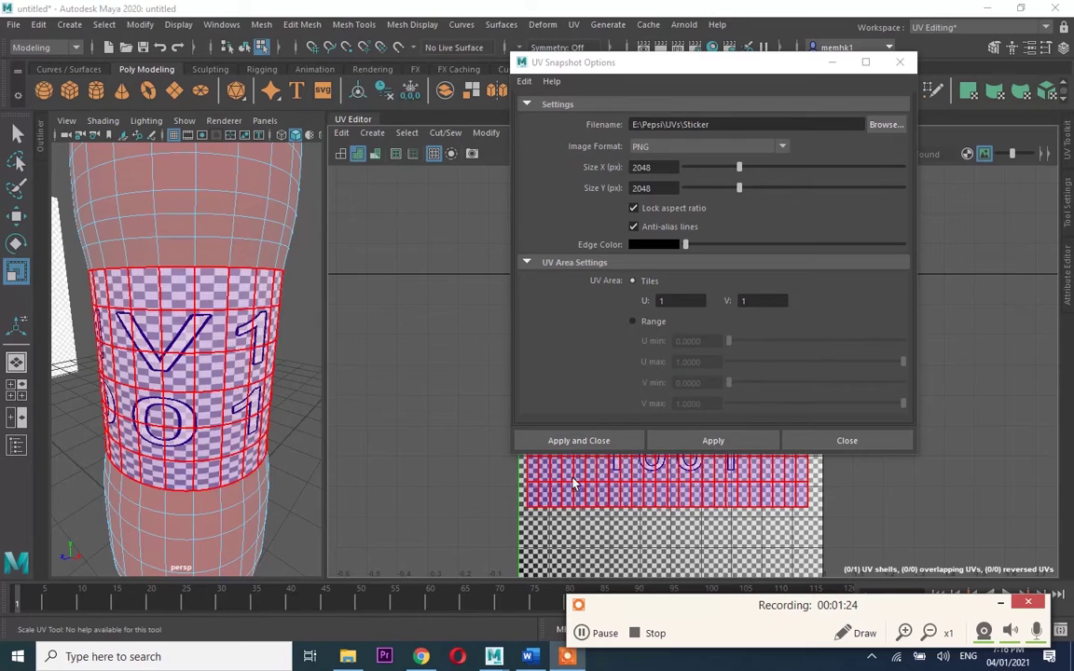
{"action": "right_click_drag", "start_coordinate": [214, 279], "coordinate": [285, 221]}
{"action": "left_click", "coordinate": [713, 440]}
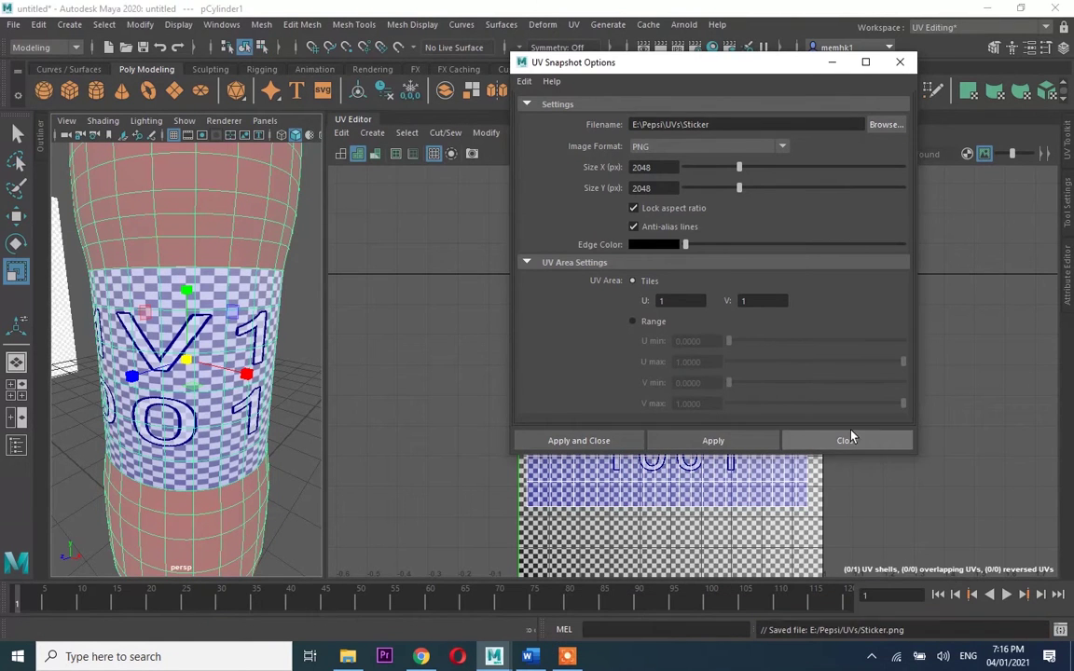
{"action": "left_click", "coordinate": [845, 440]}
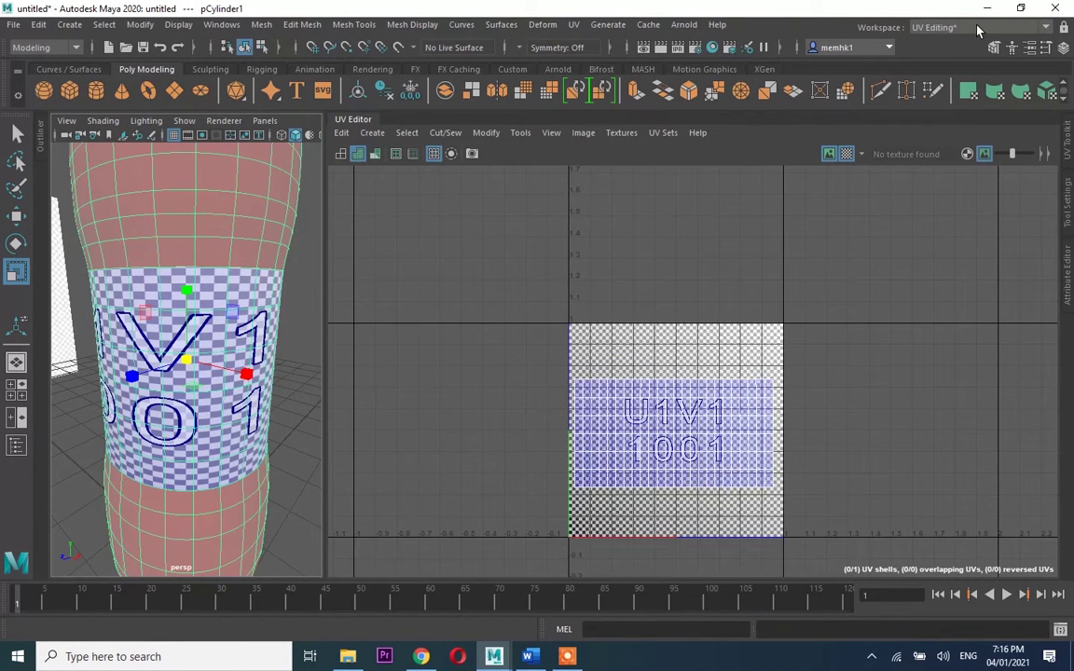
- Switch to the Modeling - Standard workspace and open Sticker.png from the UVs folder for editing
{"action": "left_click", "coordinate": [977, 31]}
{"action": "left_click", "coordinate": [937, 125]}
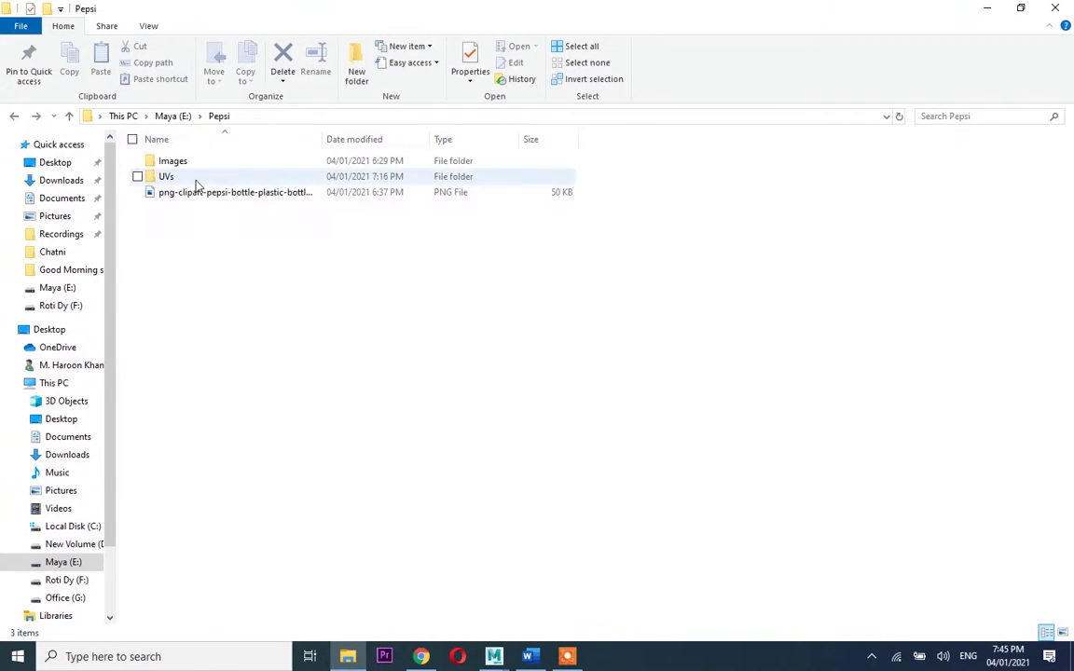
{"action": "double_click", "coordinate": [177, 175]}
{"action": "left_click", "coordinate": [187, 190]}
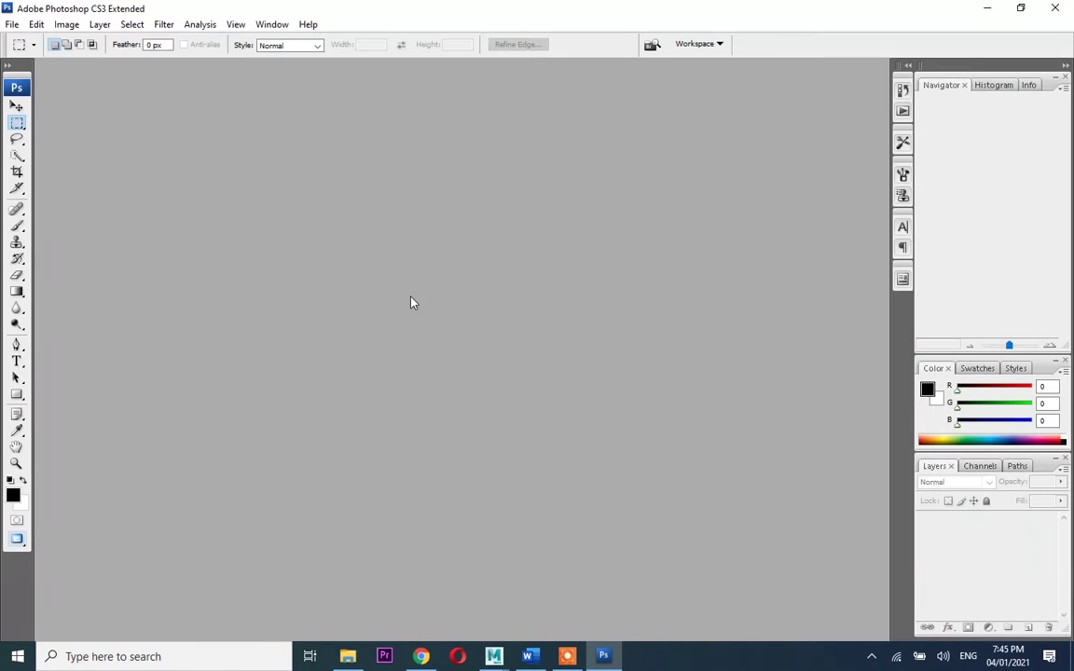
- In Photoshop, add a white-filled layer beneath the UV grid of the sticker
{"action": "key", "text": "alt+Tab"}
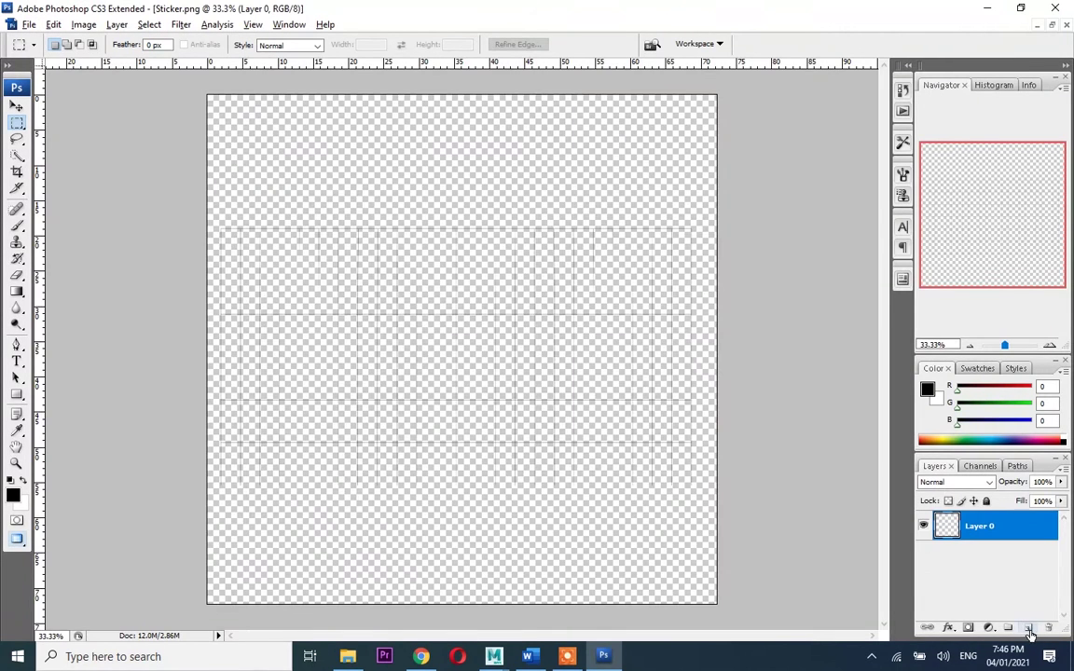
{"action": "left_click", "coordinate": [1028, 629], "text": "ctrl"}
{"action": "key", "text": "ctrl+BackSpace"}
{"action": "key", "text": "ctrl+plus"}
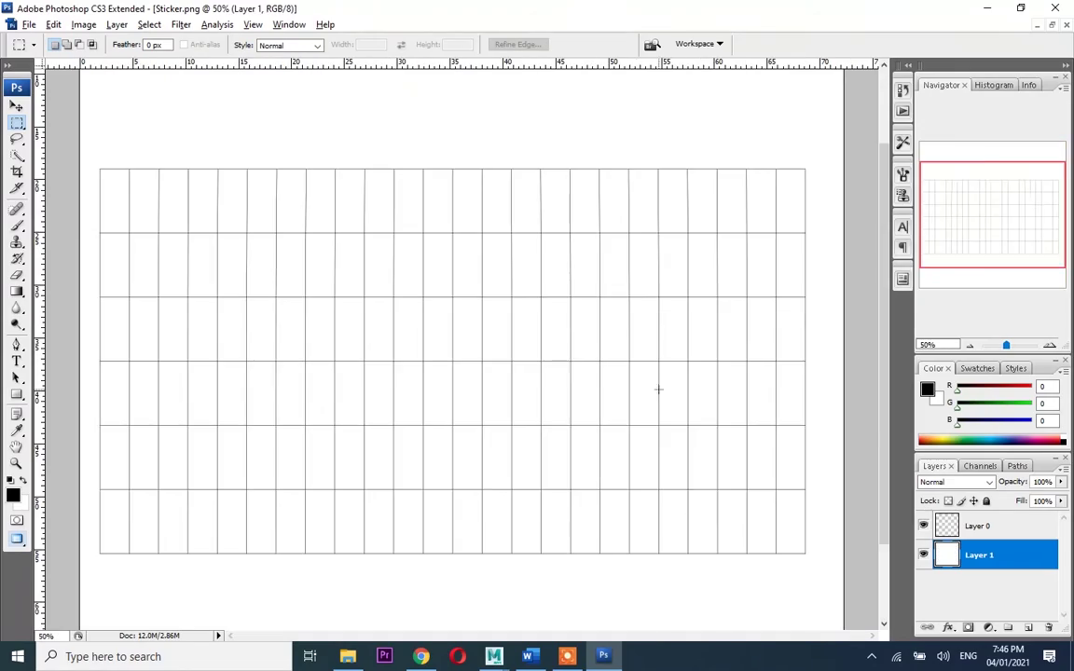
- Save the Pepsi bumper sticker image from the web and bring the logo into the sticker document
{"action": "key", "text": "alt+Tab"}
{"action": "scroll", "coordinate": [567, 346], "scroll_direction": "down", "scroll_amount": 5}
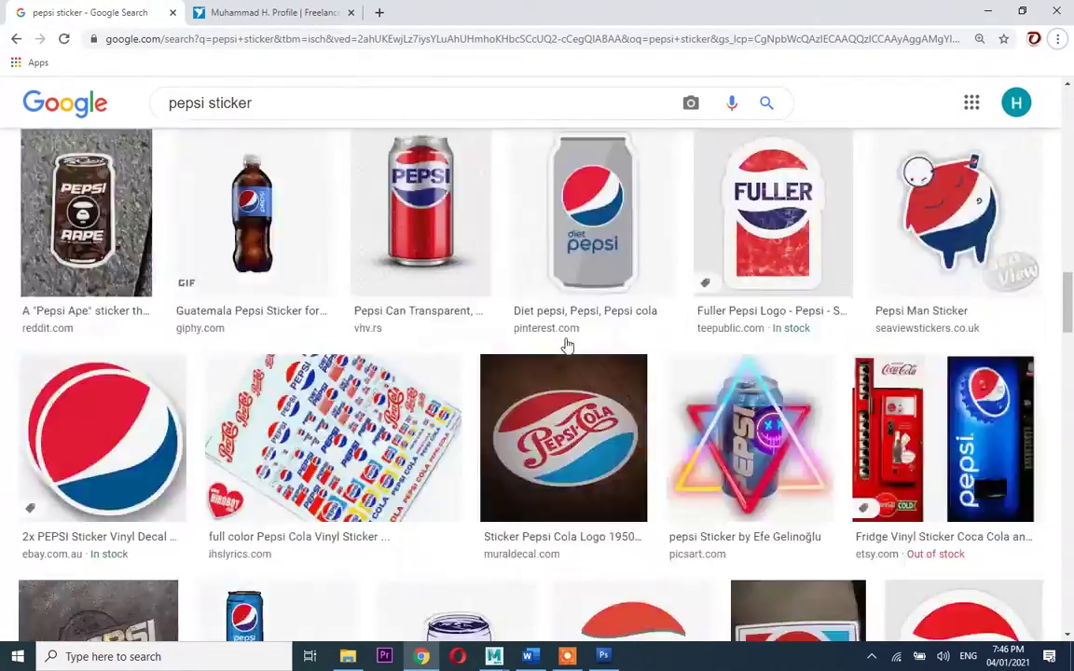
{"action": "scroll", "coordinate": [564, 347], "scroll_direction": "up", "scroll_amount": 10}
{"action": "left_click", "coordinate": [782, 354]}
{"action": "left_click_drag", "start_coordinate": [667, 357], "coordinate": [584, 287]}
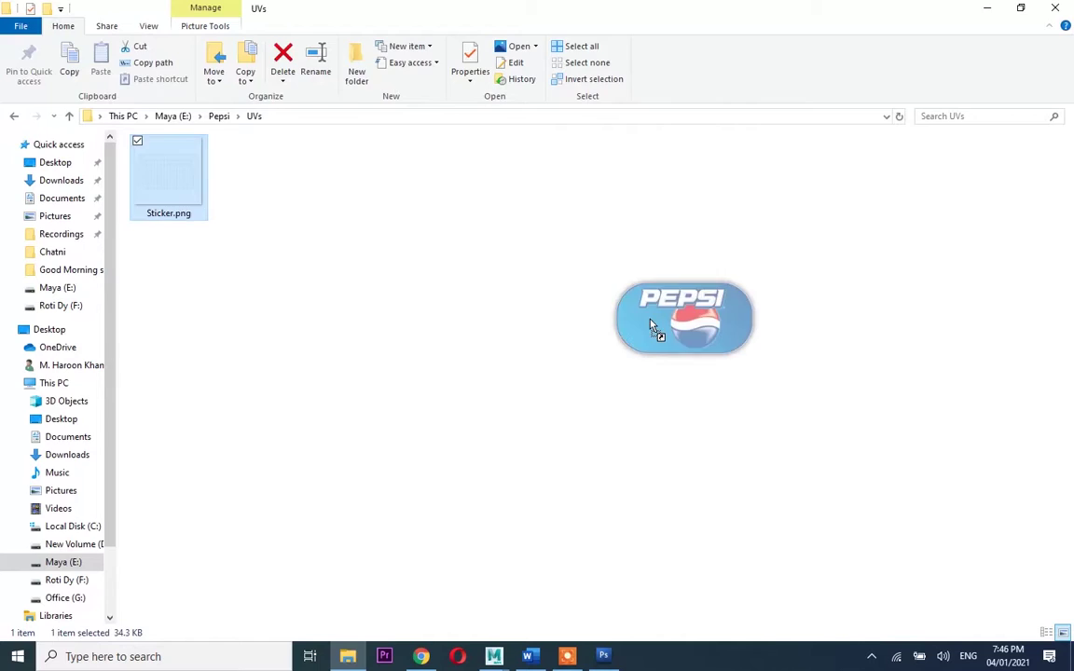
{"action": "mouse_move", "coordinate": [191, 186]}
{"action": "left_mouse_down"}
{"action": "mouse_move", "coordinate": [336, 285]}
{"action": "mouse_move", "coordinate": [403, 375]}
{"action": "left_mouse_up"}
{"action": "key", "text": "v"}
{"action": "scroll", "coordinate": [459, 301], "scroll_direction": "down", "scroll_amount": 3}
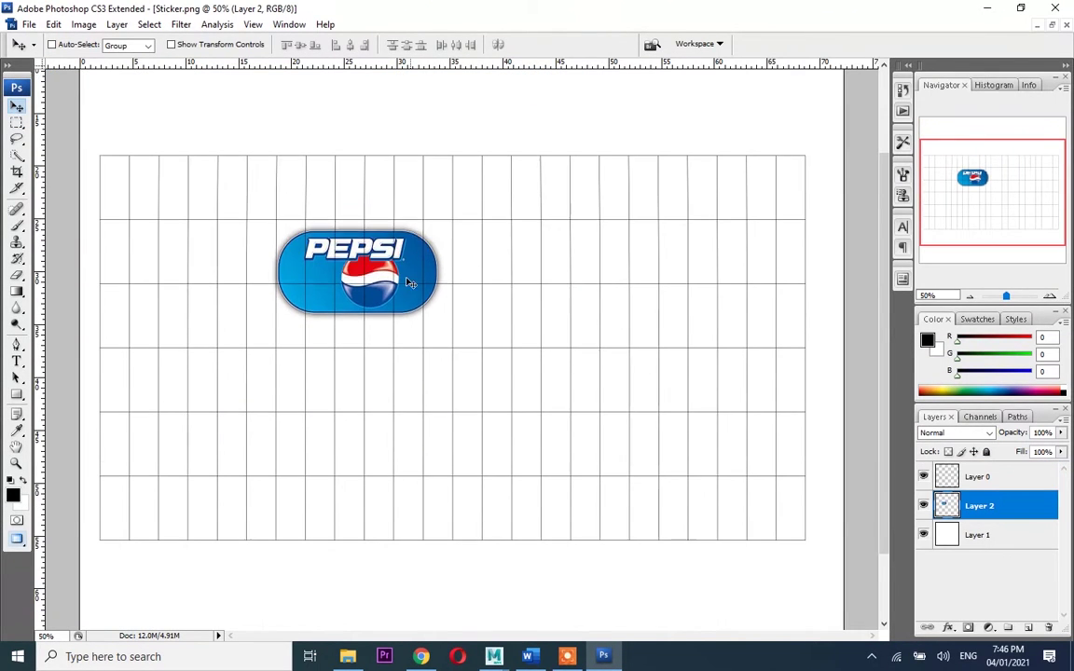
- Enlarge the Pepsi logo with Ctrl+T and feather the selection
{"action": "key", "text": "ctrl+t"}
{"action": "left_click_drag", "start_coordinate": [437, 314], "coordinate": [588, 432]}
{"action": "key", "text": "Return"}
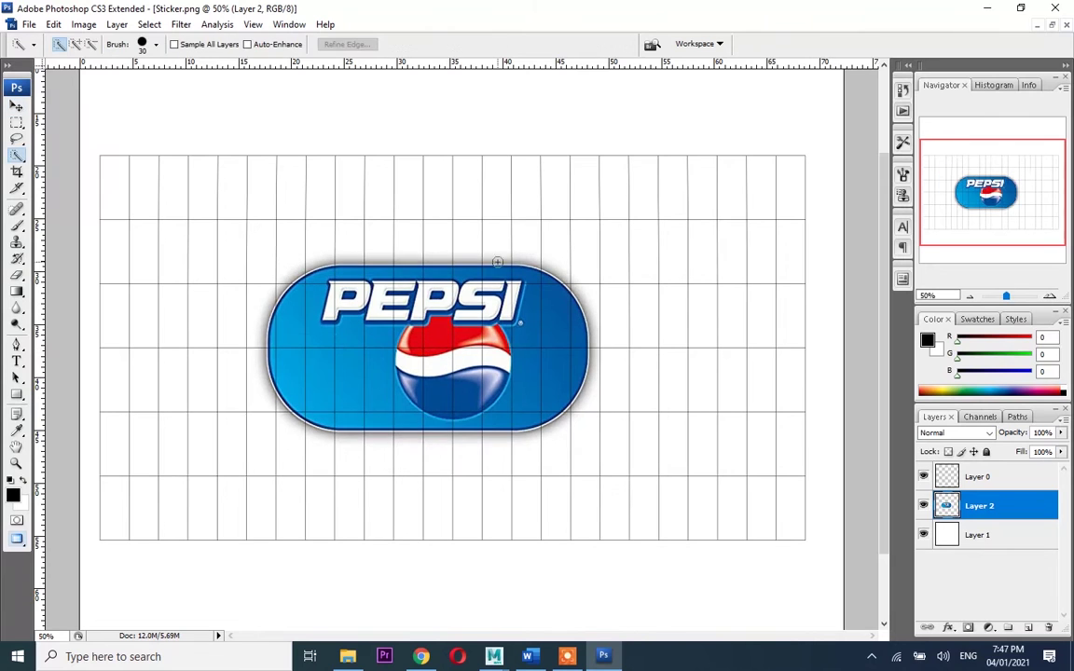
{"action": "key", "text": "ctrl+alt+d"}
{"action": "key", "text": "Return"}
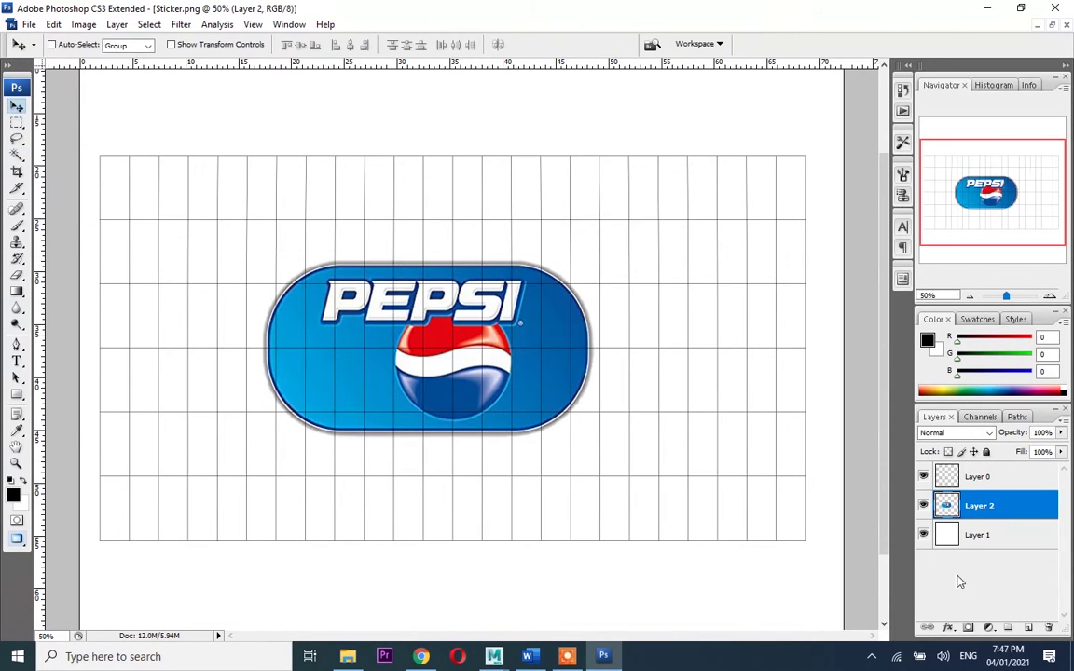
- Fill a dark blue layer beneath the Pepsi logo
{"action": "left_click", "coordinate": [19, 501]}
{"action": "left_click", "coordinate": [683, 153]}
{"action": "key", "text": "ctrl+BackSpace"}
{"action": "key", "text": "ctrl+z"}
{"action": "key", "text": "ctrl+BackSpace"}
{"action": "key", "text": "ctrl+bracketleft"}
{"action": "key", "text": "ctrl+bracketleft"}
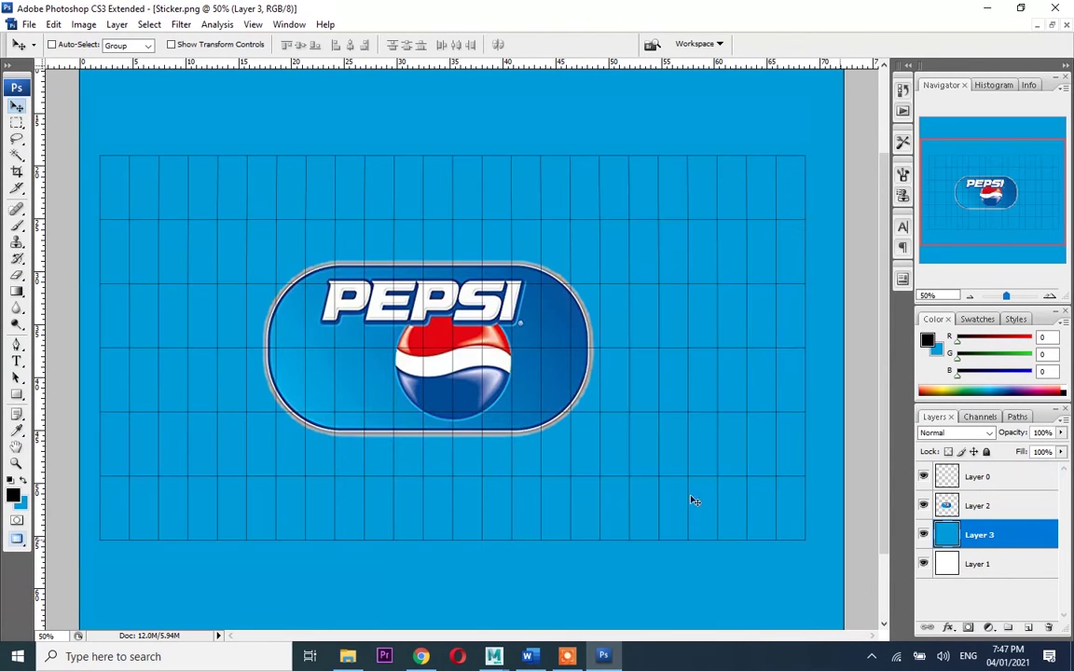
{"action": "left_click", "coordinate": [15, 504]}
{"action": "left_click_drag", "start_coordinate": [420, 115], "coordinate": [460, 42]}
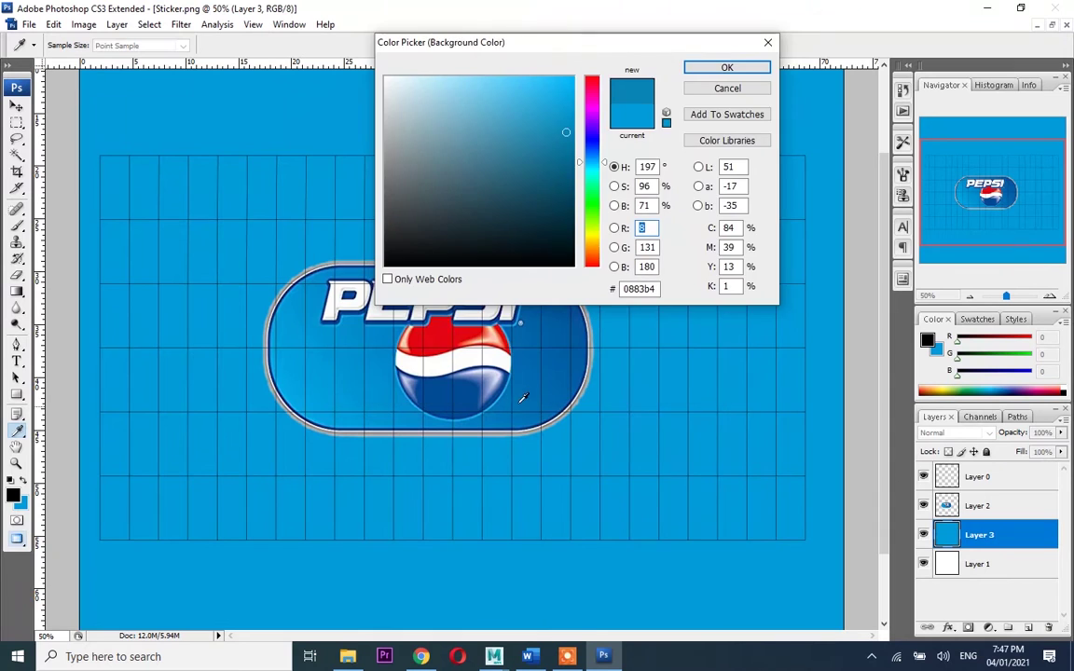
{"action": "left_click", "coordinate": [736, 76]}
{"action": "key", "text": "ctrl+BackSpace"}
- Hide the UV grid, merge visible layers, and save as JPEG Sticker copy.jpg
{"action": "left_click", "coordinate": [923, 476]}
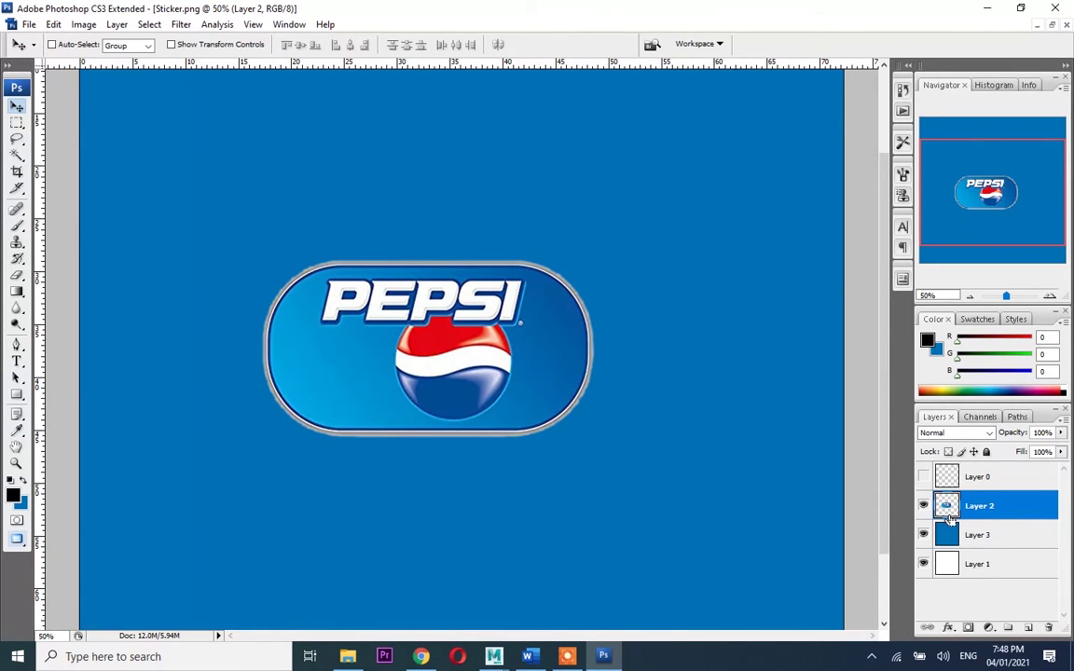
{"action": "key", "text": "ctrl+shift+e"}
{"action": "left_click", "coordinate": [29, 24]}
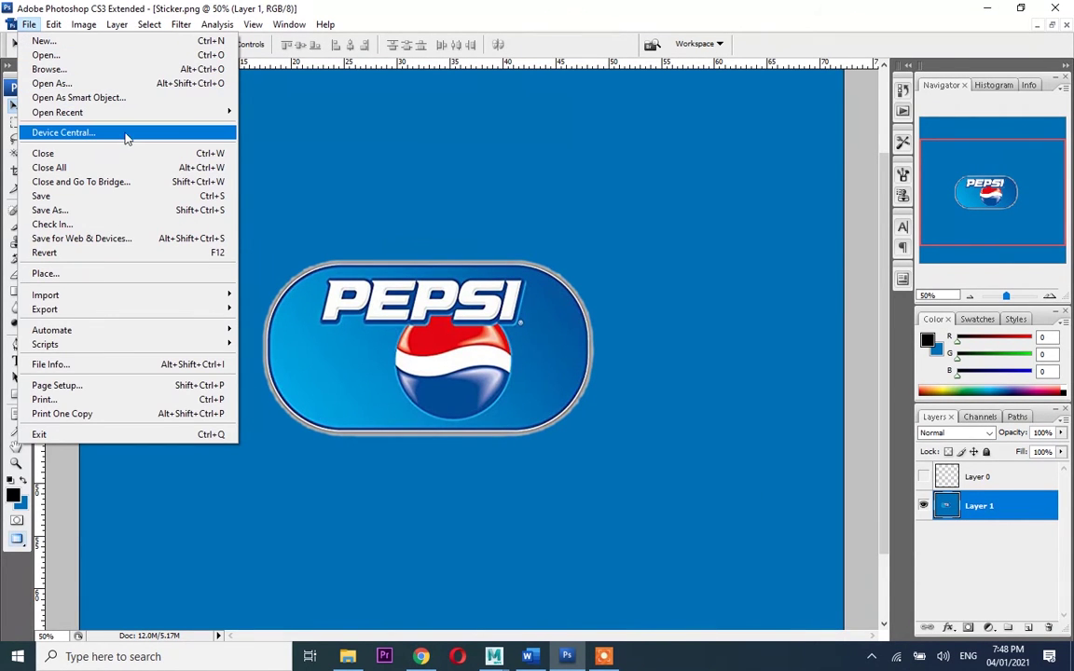
{"action": "left_click", "coordinate": [49, 209]}
{"action": "left_click", "coordinate": [559, 316]}
{"action": "left_click", "coordinate": [538, 401]}
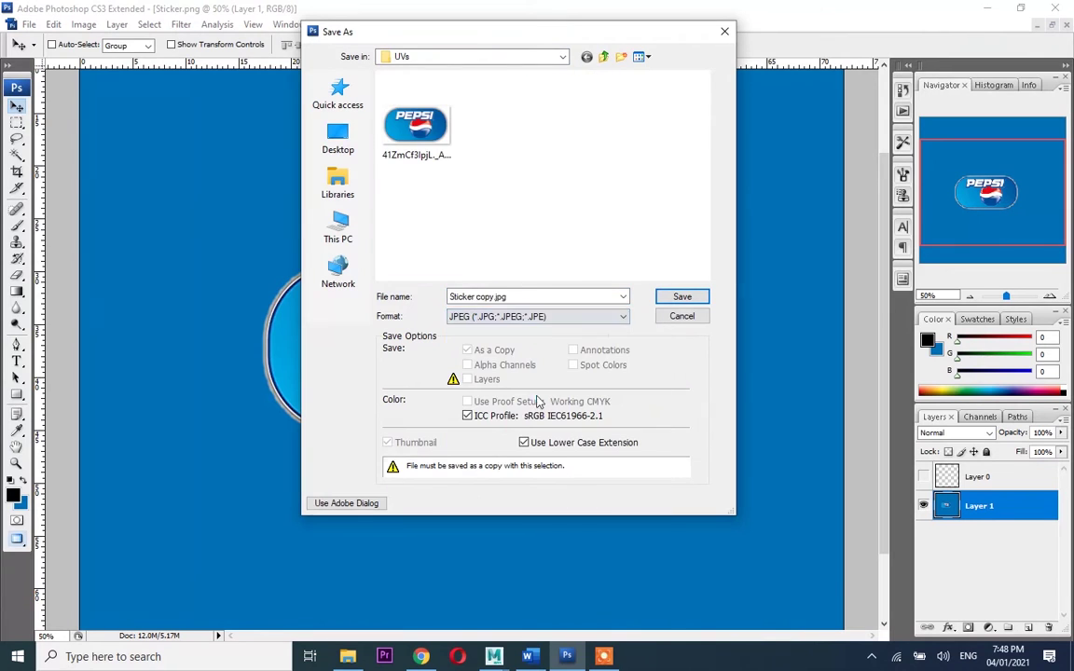
{"action": "key", "text": "Return"}
{"action": "key", "text": "Return"}
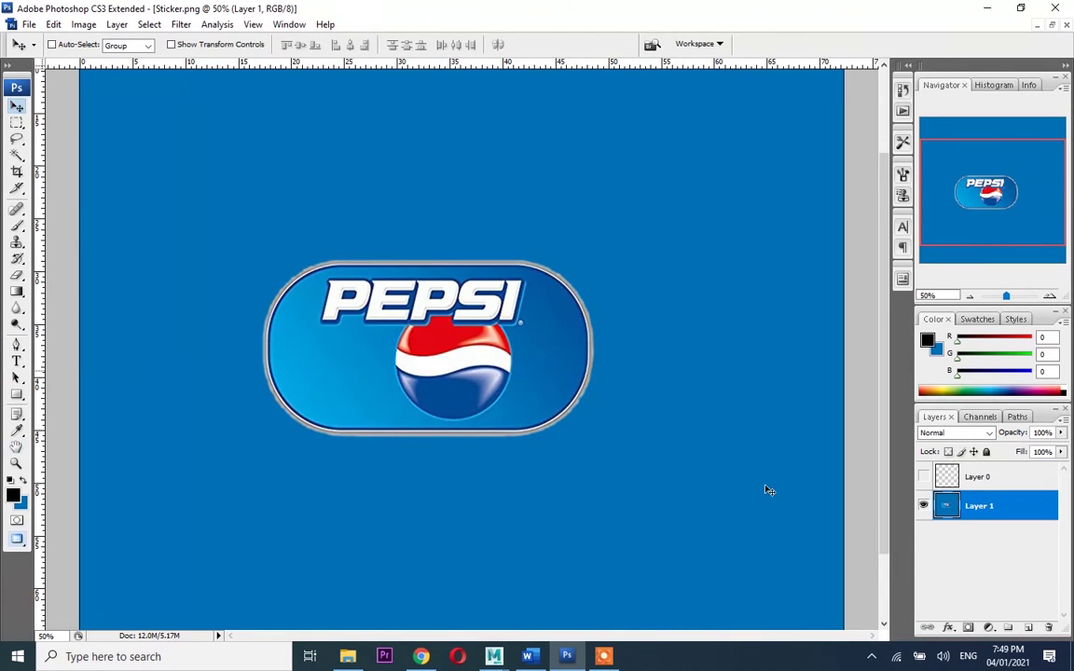
{"action": "mouse_move", "coordinate": [493, 656]}
{"action": "left_click", "coordinate": [569, 573]}
- Select the label band faces in side view and assign a new aiStandardSurface material
{"action": "key", "text": "space"}
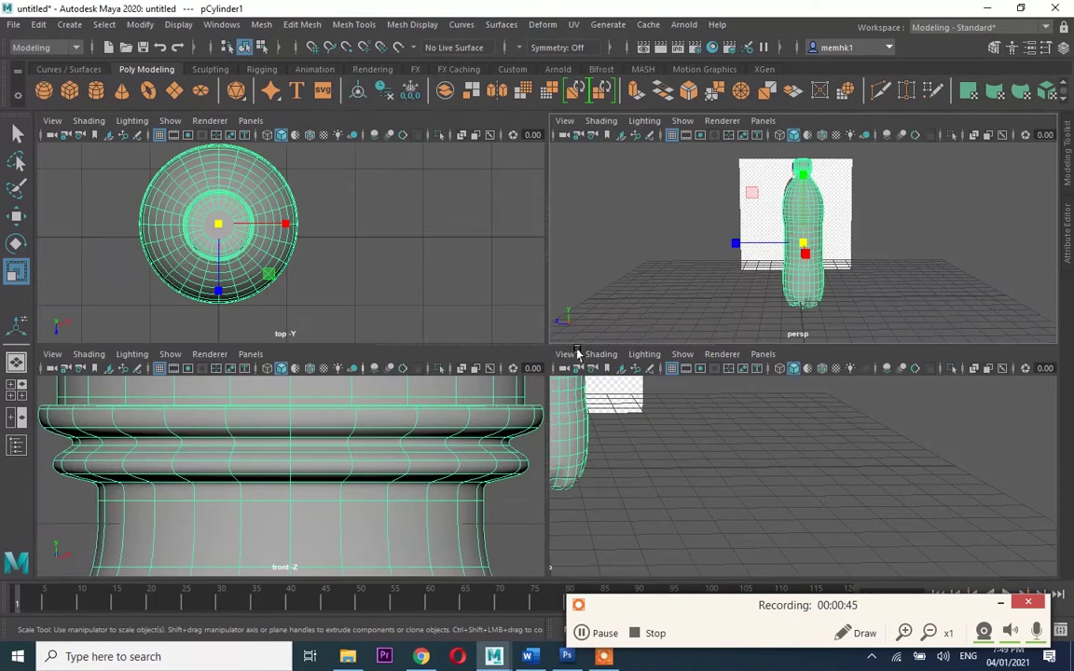
{"action": "key", "text": "space"}
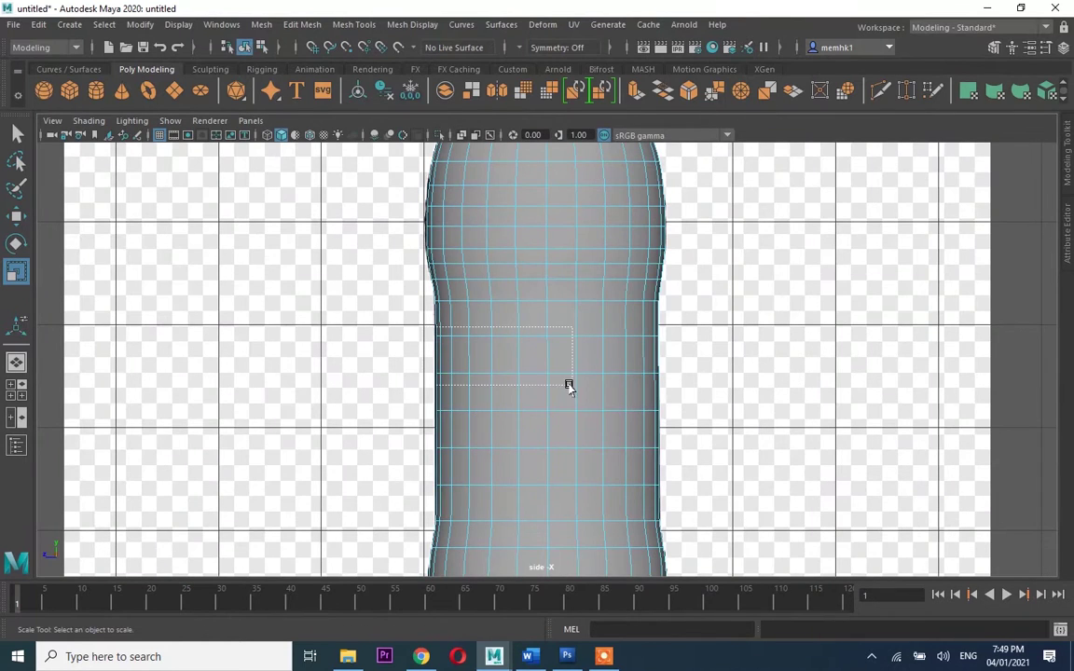
{"action": "left_click_drag", "start_coordinate": [569, 385], "coordinate": [657, 494]}
{"action": "right_click_drag", "start_coordinate": [588, 245], "coordinate": [587, 627]}
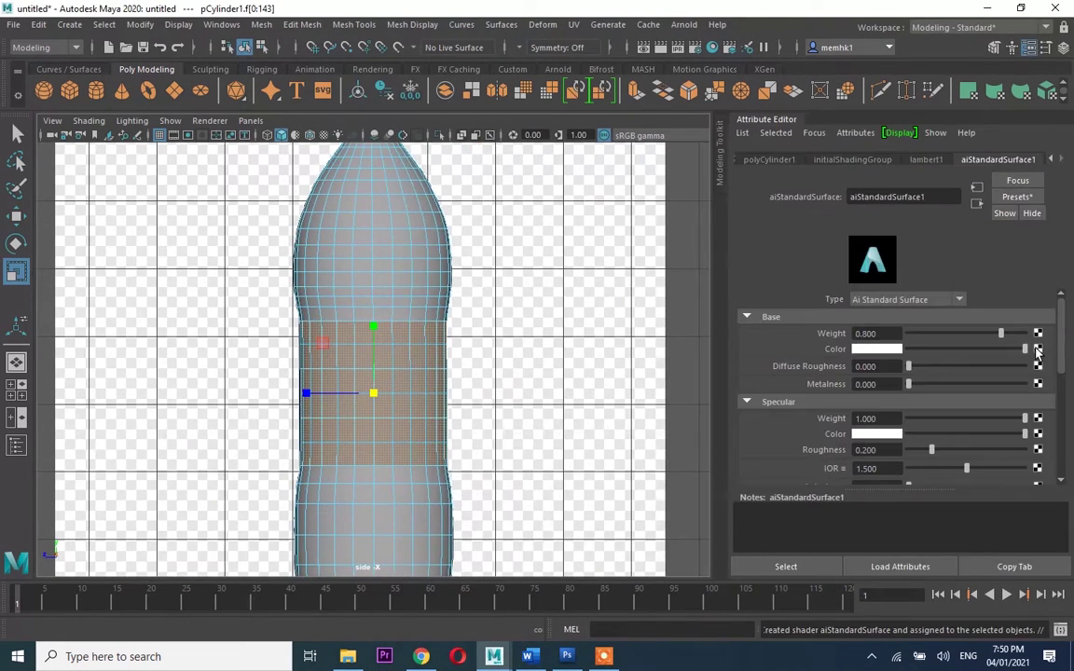
{"action": "left_click", "coordinate": [1056, 352]}
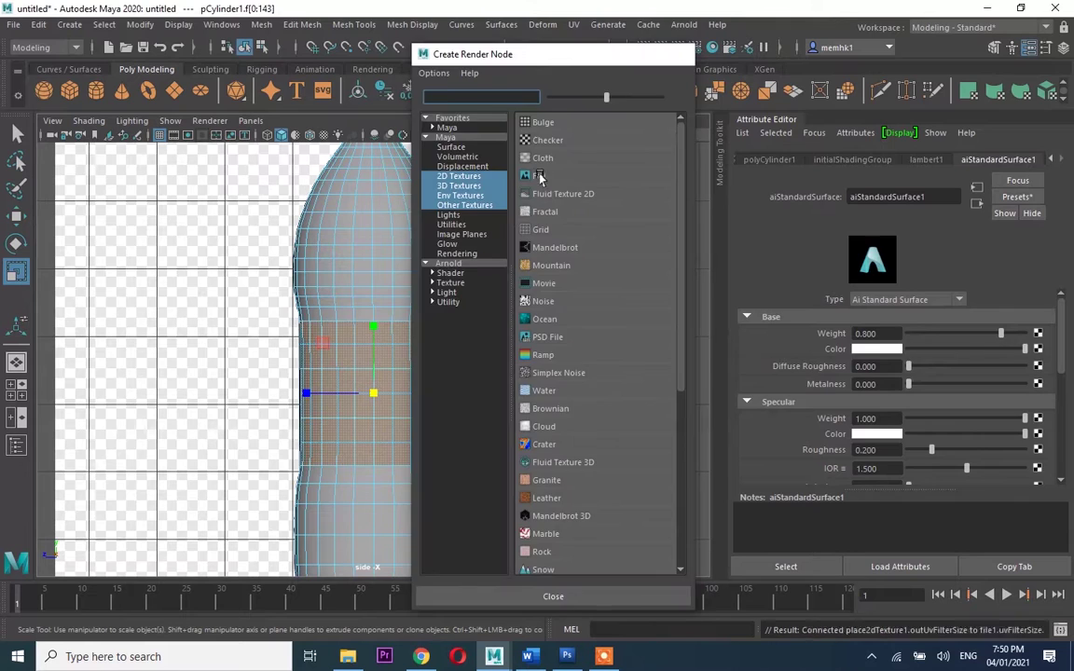
- Map the material's Base Color to a File texture loading E:\Pepsi\UVs\stickr uv.jpg
{"action": "left_click", "coordinate": [548, 175]}
{"action": "left_click", "coordinate": [1038, 361]}
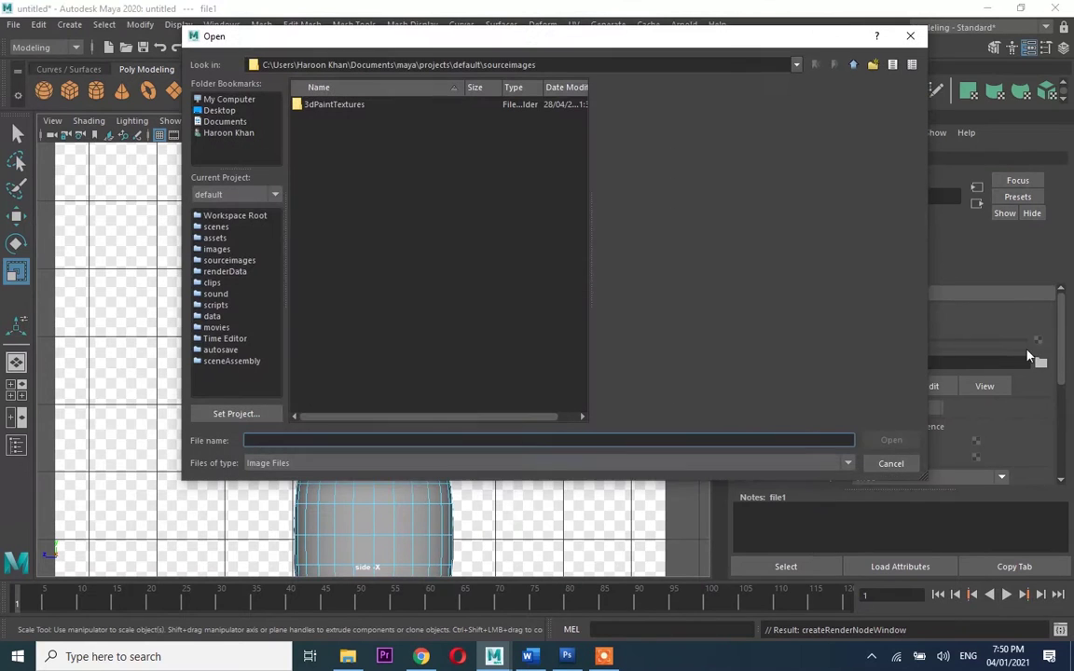
{"action": "left_click", "coordinate": [228, 98]}
{"action": "double_click", "coordinate": [321, 149]}
{"action": "double_click", "coordinate": [311, 208]}
{"action": "double_click", "coordinate": [314, 184]}
{"action": "double_click", "coordinate": [312, 118]}
{"action": "double_click", "coordinate": [347, 132]}
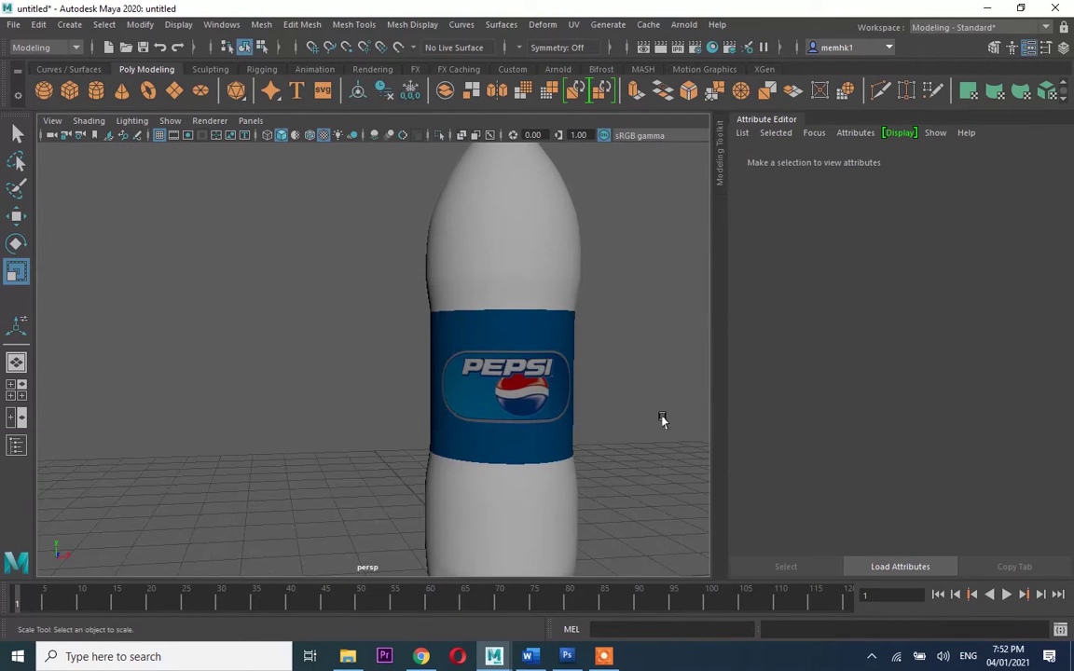
{"action": "scroll", "coordinate": [652, 419], "scroll_direction": "up", "scroll_amount": 2}
{"action": "scroll", "coordinate": [596, 366], "scroll_direction": "down", "scroll_amount": 5}
{"action": "mouse_move", "coordinate": [597, 366]}
{"action": "left_mouse_down", "text": "alt"}
{"action": "mouse_move", "coordinate": [421, 383]}
{"action": "mouse_move", "coordinate": [466, 385]}
{"action": "left_mouse_up", "text": "alt"}
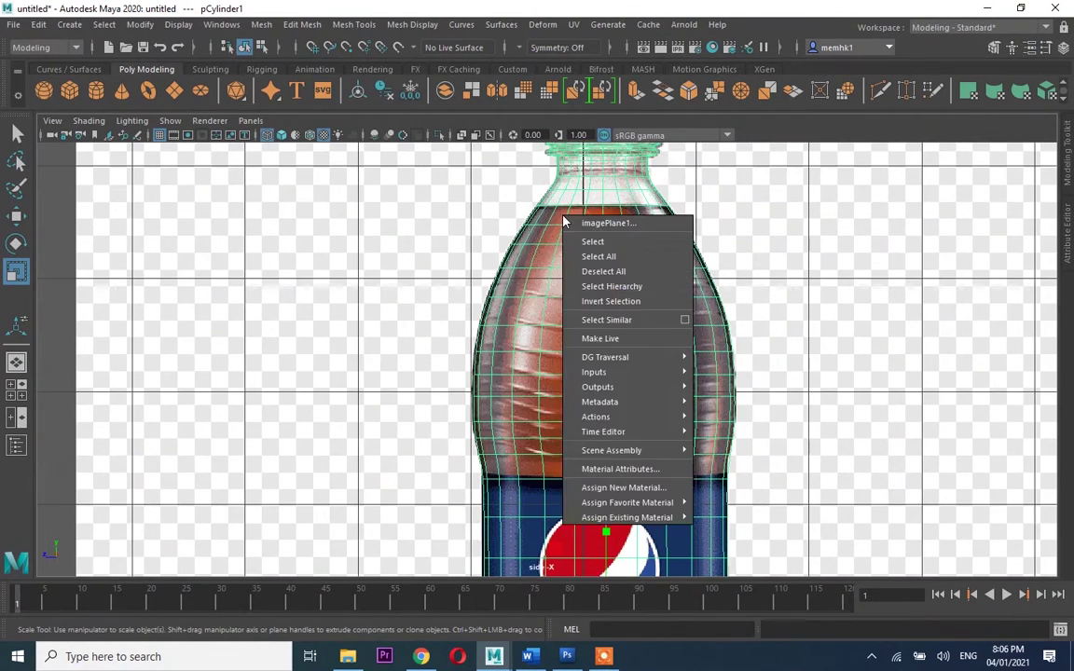
- Toggle the selection of the reference image plane until it is deselected
{"action": "right_click", "coordinate": [564, 222]}
{"action": "left_click", "coordinate": [470, 209]}
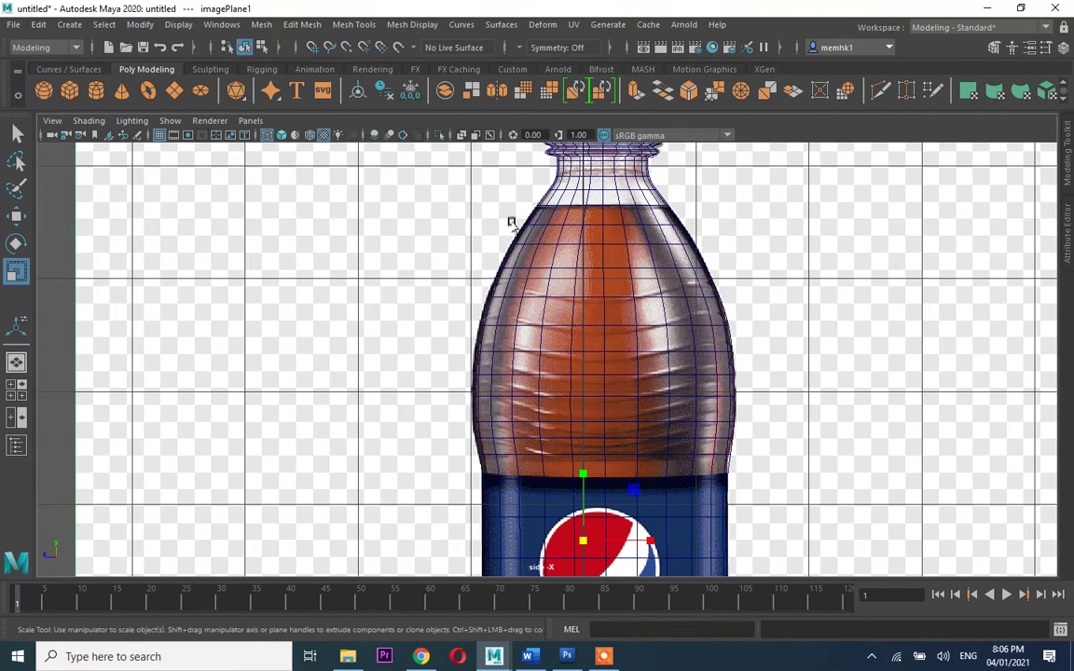
{"action": "left_click", "coordinate": [499, 211]}
{"action": "left_click", "coordinate": [499, 211]}
{"action": "left_click", "coordinate": [439, 204]}
{"action": "left_click", "coordinate": [482, 216]}
{"action": "left_click", "coordinate": [457, 216]}
- Assign a new brown aiStandardSurface material to the bottle's upper body faces
{"action": "left_click_drag", "start_coordinate": [803, 466], "coordinate": [466, 219]}
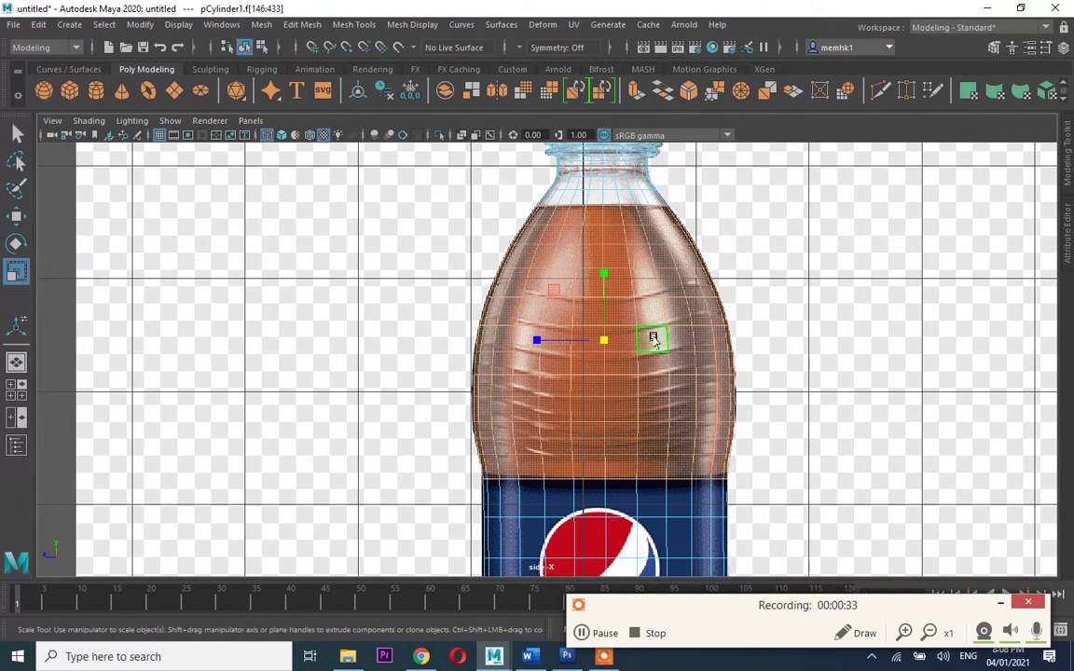
{"action": "key", "text": "space"}
{"action": "key", "text": "space"}
{"action": "right_click_drag", "start_coordinate": [466, 244], "coordinate": [503, 629]}
{"action": "left_click", "coordinate": [503, 629]}
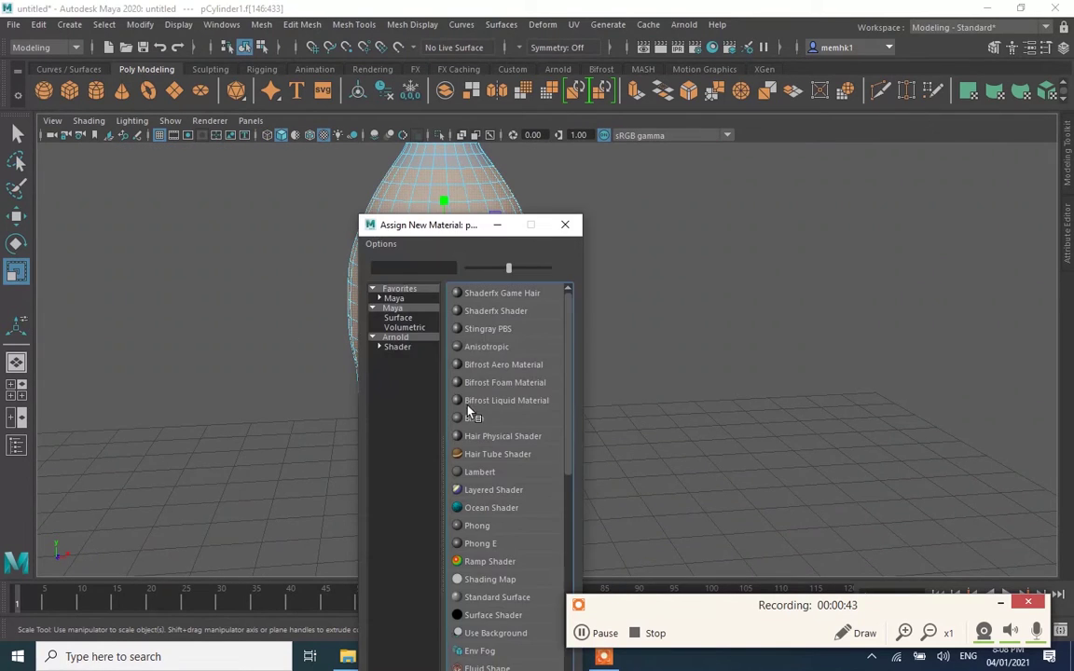
{"action": "left_click", "coordinate": [384, 349]}
{"action": "left_click", "coordinate": [498, 487]}
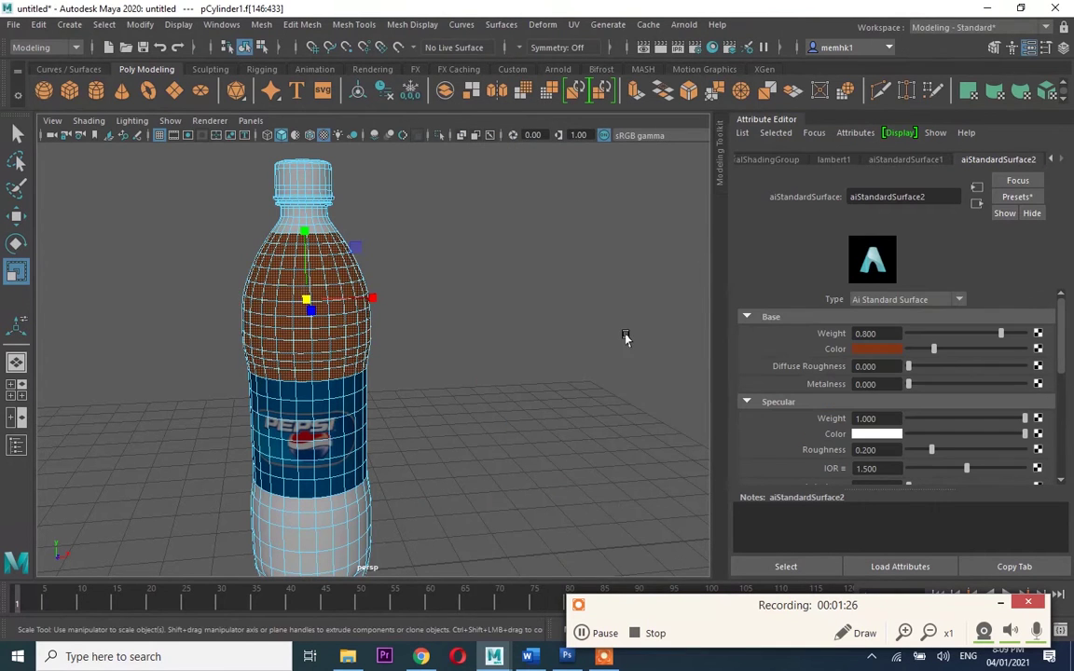
- Apply the same brown material to the bottle's bottom faces and return to object selection
{"action": "left_click_drag", "start_coordinate": [625, 337], "coordinate": [475, 321], "text": "alt"}
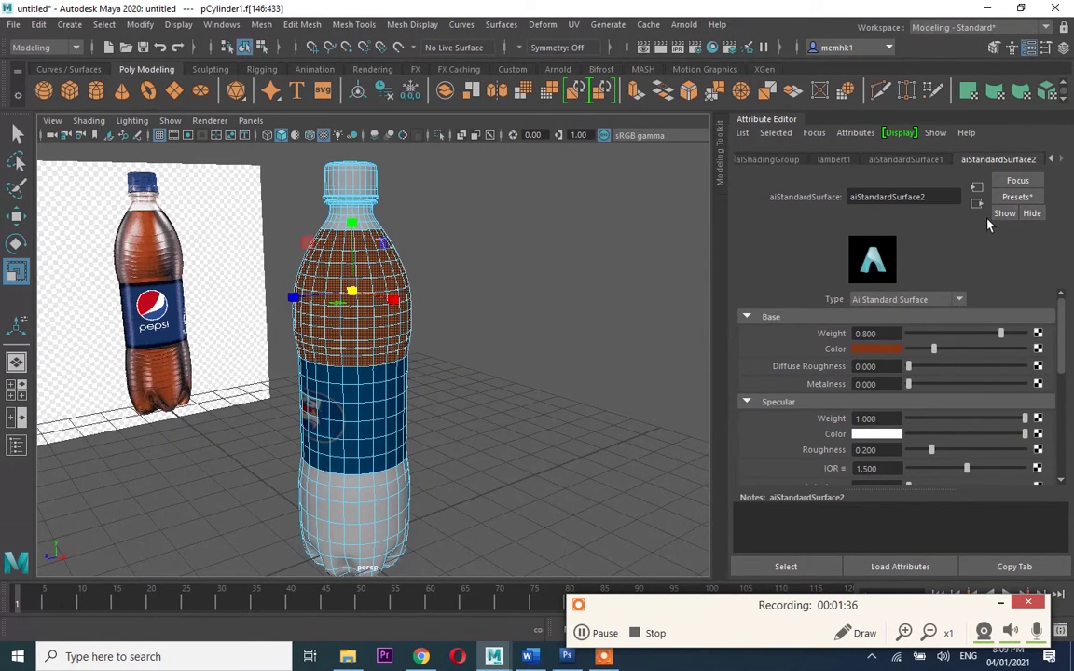
{"action": "key", "text": "space"}
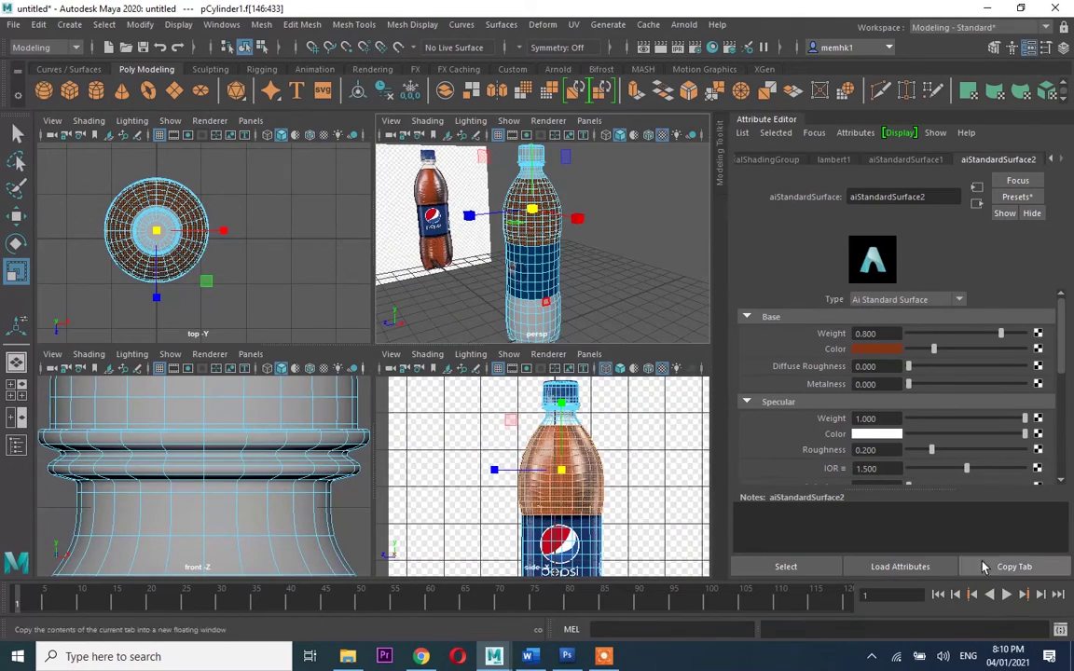
{"action": "key", "text": "space"}
{"action": "middle_click_drag", "start_coordinate": [517, 467], "coordinate": [361, 347], "text": "alt"}
{"action": "key", "text": "space"}
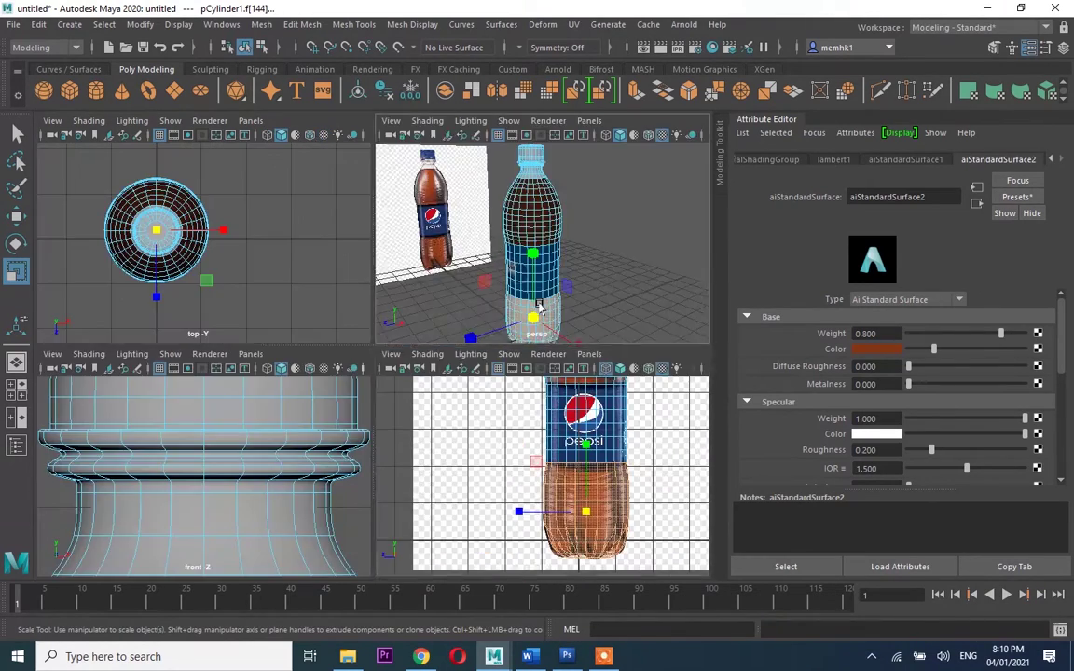
{"action": "key", "text": "space"}
{"action": "right_click_drag", "start_coordinate": [360, 244], "coordinate": [381, 354]}
{"action": "left_click", "coordinate": [437, 542]}
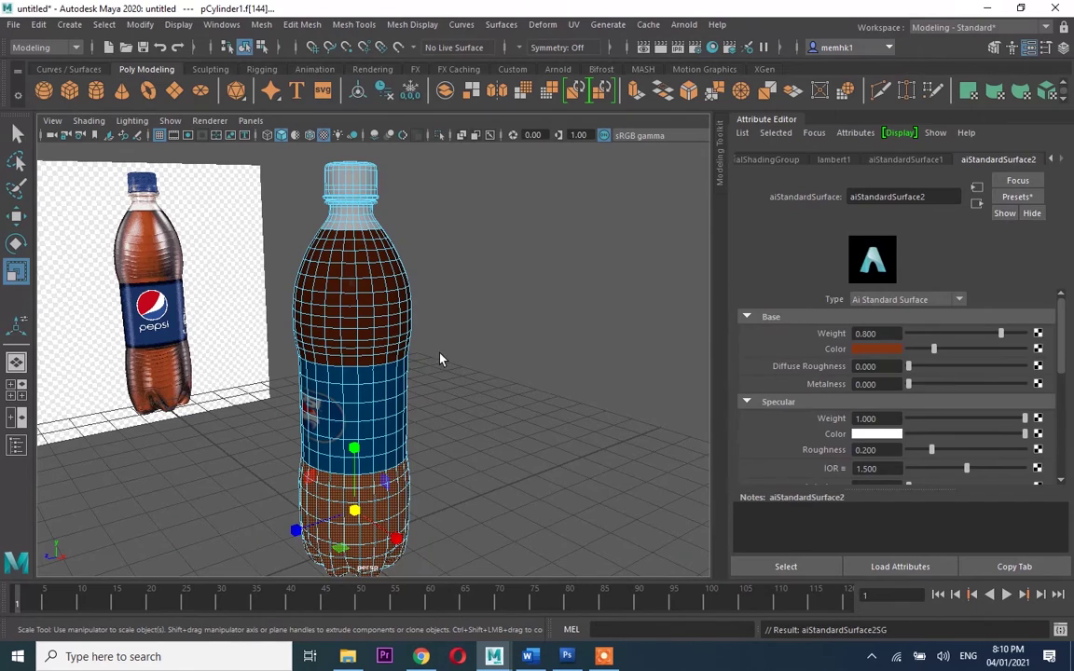
{"action": "key", "text": "F8"}
{"action": "left_click", "coordinate": [67, 25]}
- Select the whole bottle object in the perspective view
{"action": "left_click", "coordinate": [288, 202]}
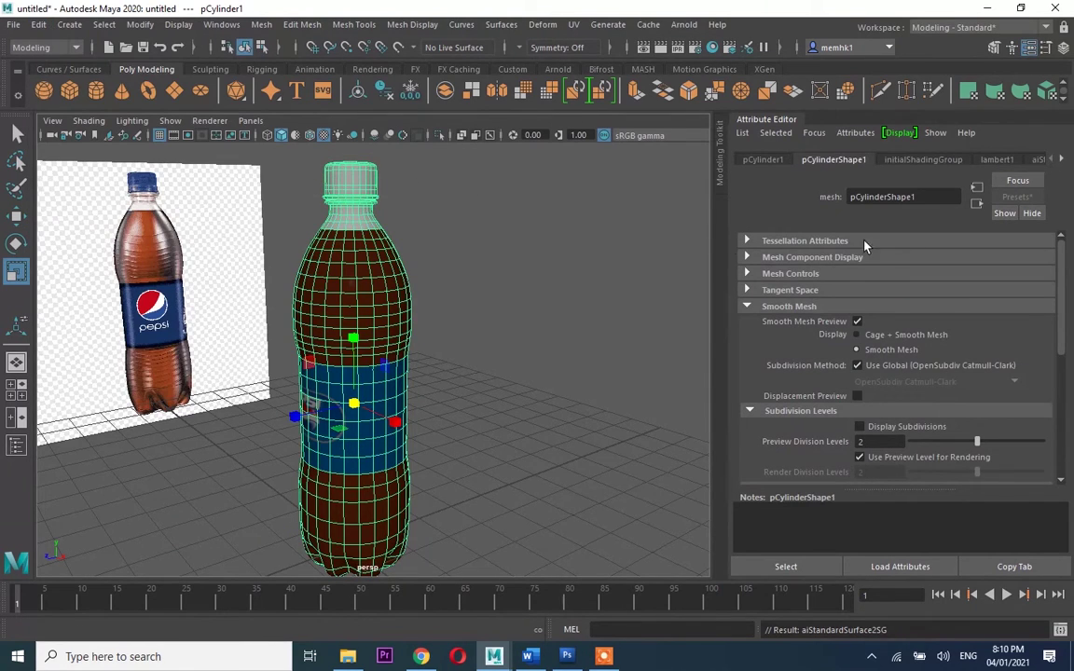
{"action": "left_click", "coordinate": [509, 274]}
{"action": "scroll", "coordinate": [441, 304], "scroll_direction": "up", "scroll_amount": 5}
{"action": "left_click_drag", "start_coordinate": [432, 338], "coordinate": [328, 360], "text": "alt"}
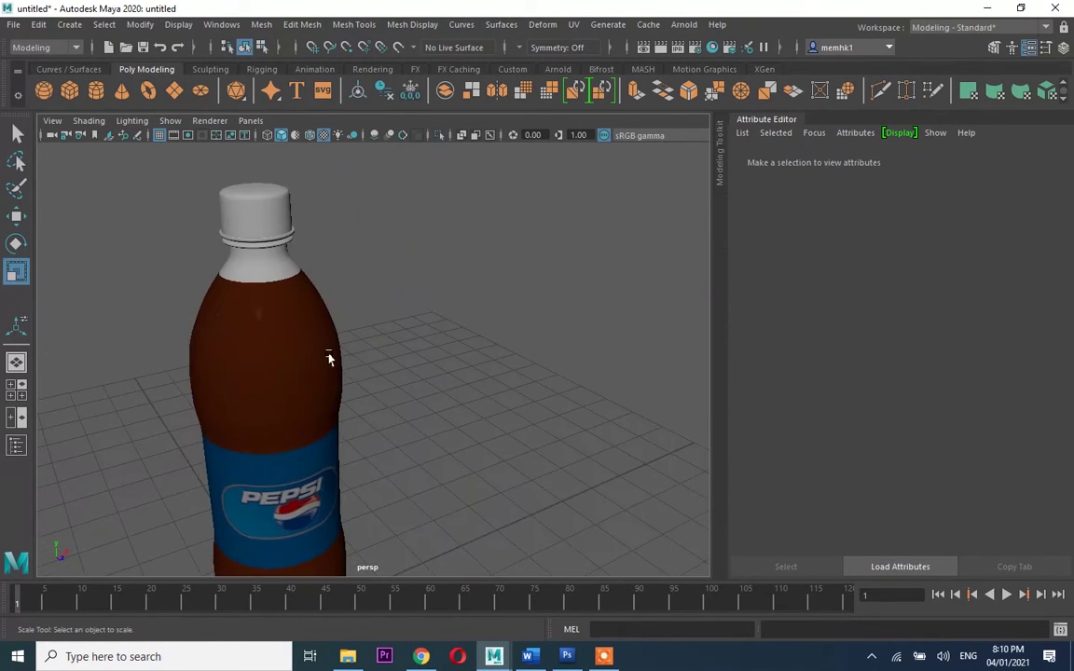
{"action": "left_click", "coordinate": [249, 257]}
{"action": "scroll", "coordinate": [345, 275], "scroll_direction": "down", "scroll_amount": 5}
- Open the Arnold RenderView to preview the bottle render
{"action": "left_click", "coordinate": [683, 24]}
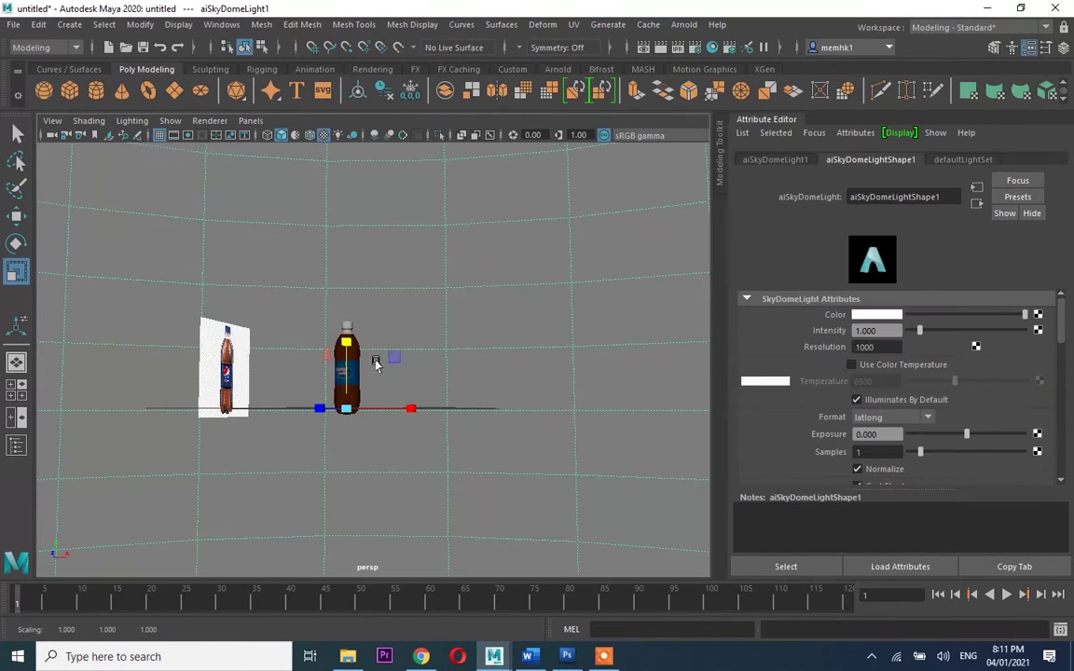
{"action": "scroll", "coordinate": [363, 364], "scroll_direction": "down", "scroll_amount": 5}
{"action": "left_click_drag", "start_coordinate": [559, 294], "coordinate": [345, 331], "text": "alt"}
{"action": "scroll", "coordinate": [345, 331], "scroll_direction": "up", "scroll_amount": 4}
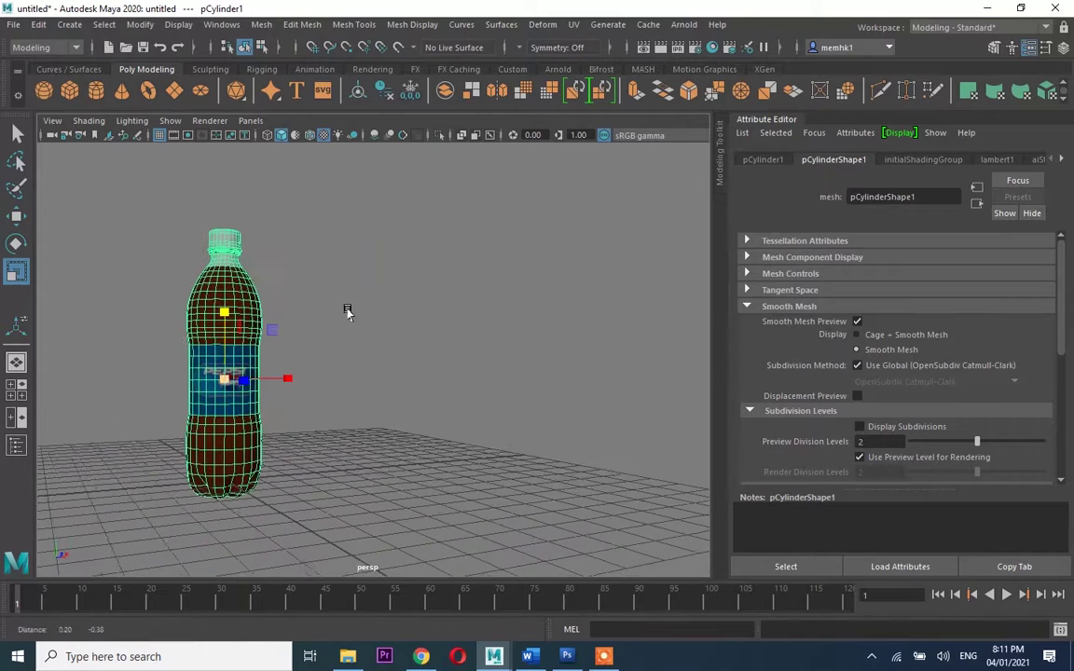
{"action": "left_click", "coordinate": [683, 24]}
{"action": "left_click", "coordinate": [709, 64]}
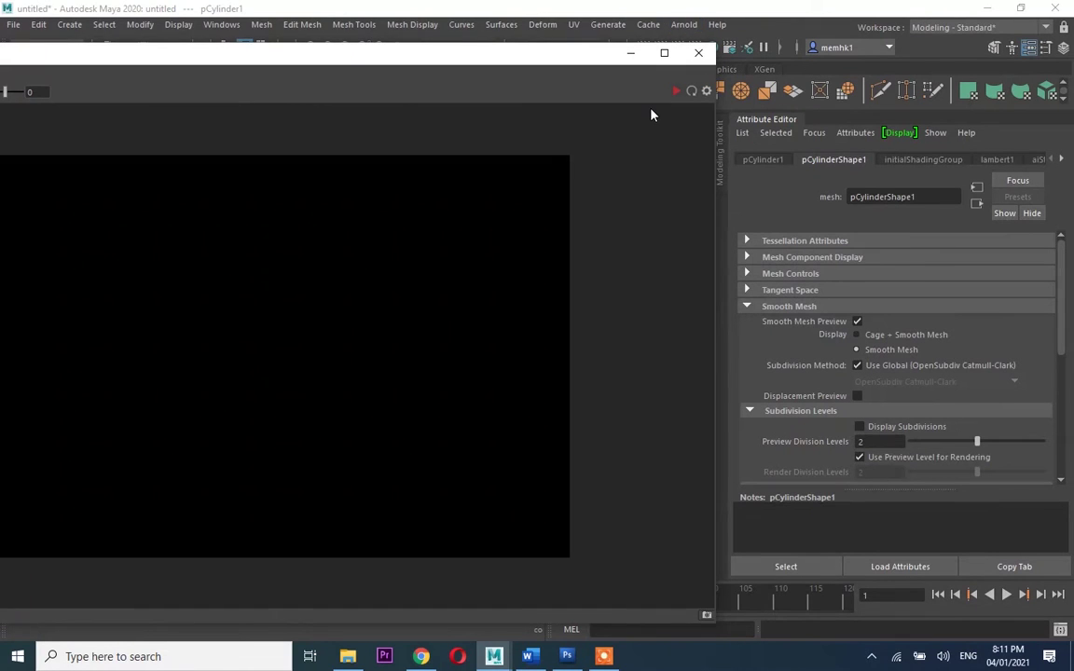
{"action": "left_click_drag", "start_coordinate": [522, 64], "coordinate": [574, 69]}
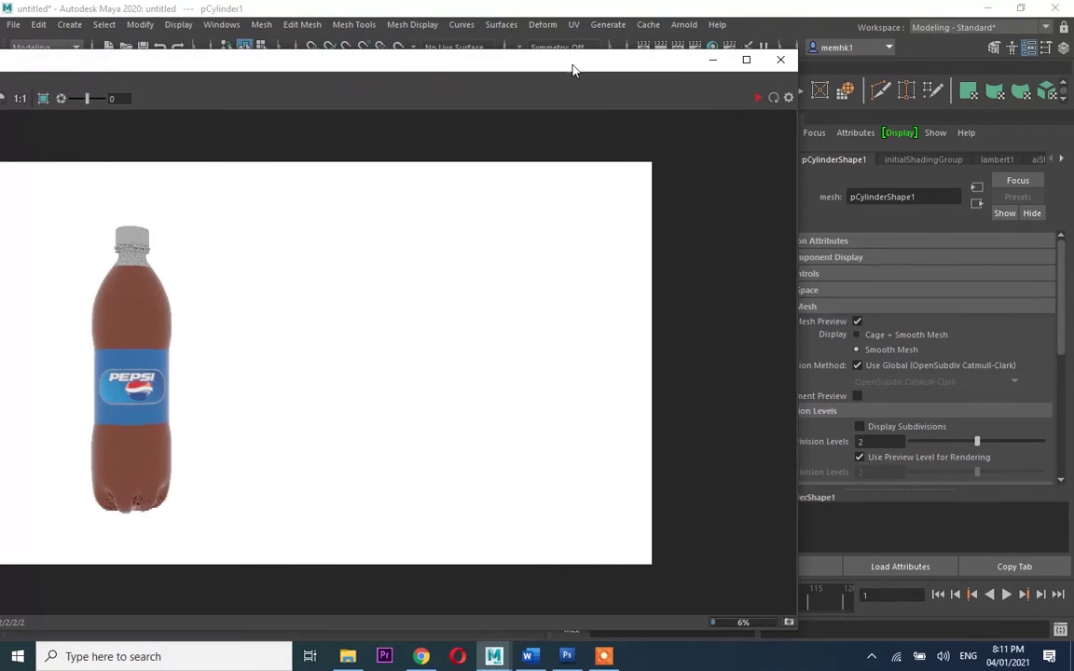
{"action": "left_click", "coordinate": [713, 62]}
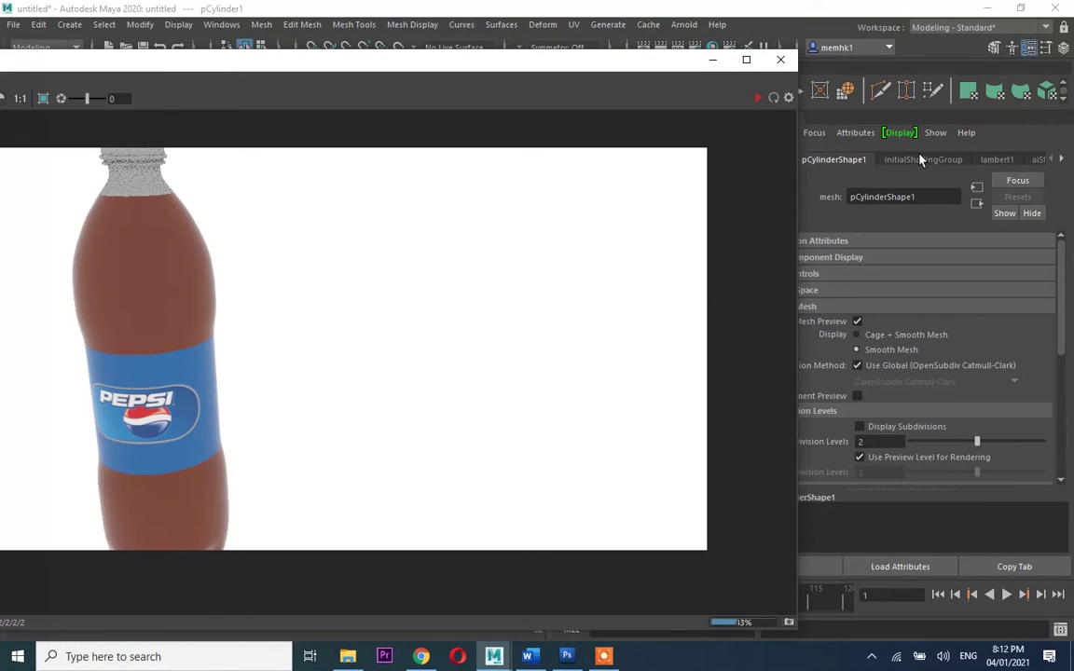
- Set aiStandardSurface2's Transmission Weight to about 0.253 and re-render the bottle
{"action": "left_click", "coordinate": [1037, 160]}
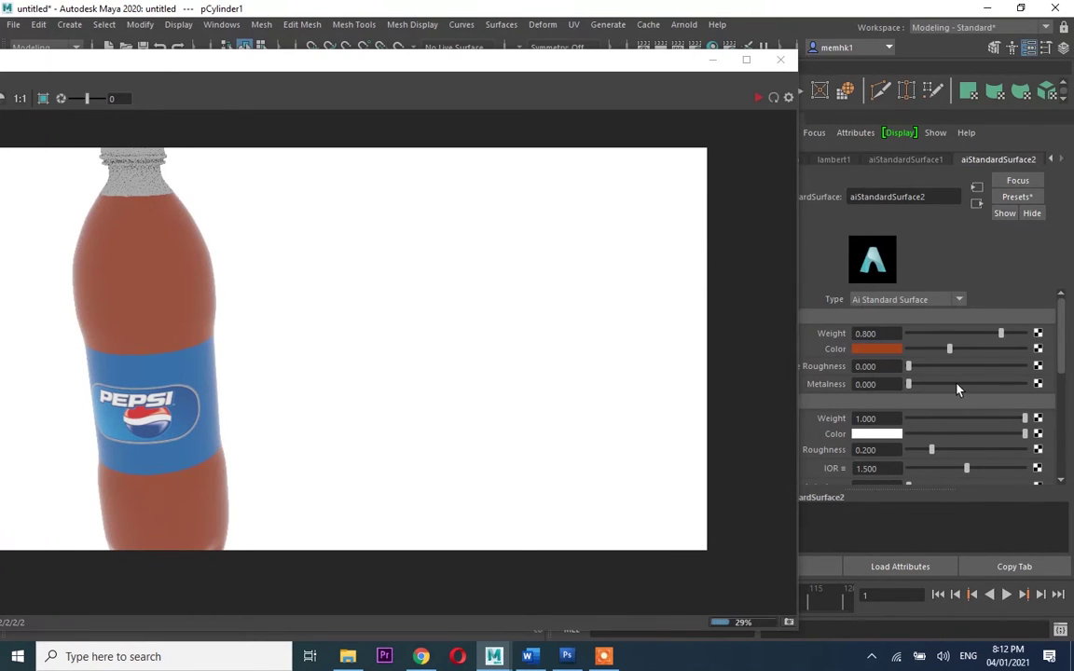
{"action": "scroll", "coordinate": [959, 389], "scroll_direction": "down", "scroll_amount": 5}
{"action": "left_click_drag", "start_coordinate": [721, 181], "coordinate": [658, 182]}
{"action": "scroll", "coordinate": [109, 301], "scroll_direction": "up", "scroll_amount": 2}
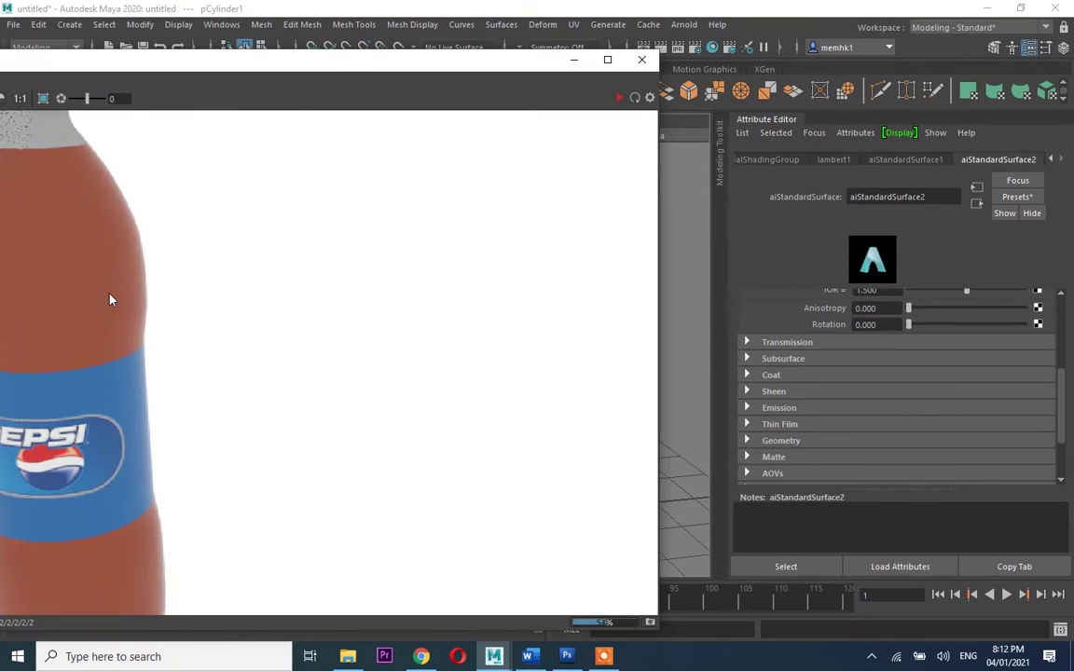
{"action": "middle_click_drag", "start_coordinate": [109, 300], "coordinate": [302, 300], "text": "alt"}
{"action": "left_click", "coordinate": [746, 342]}
{"action": "left_click", "coordinate": [745, 342]}
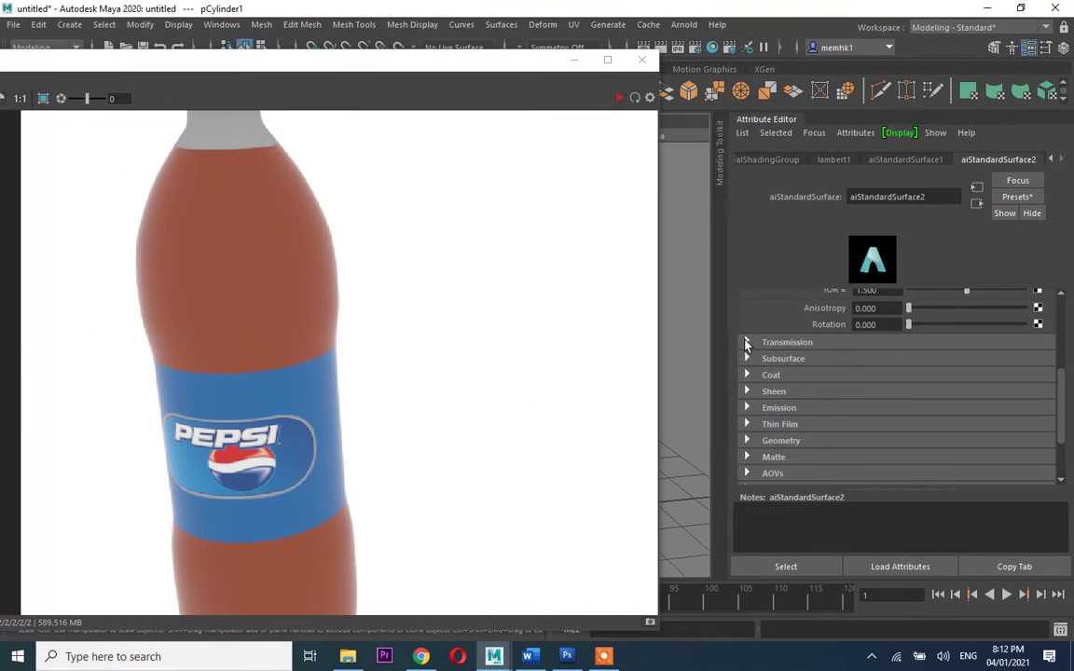
{"action": "left_click", "coordinate": [745, 342]}
{"action": "left_click", "coordinate": [634, 98]}
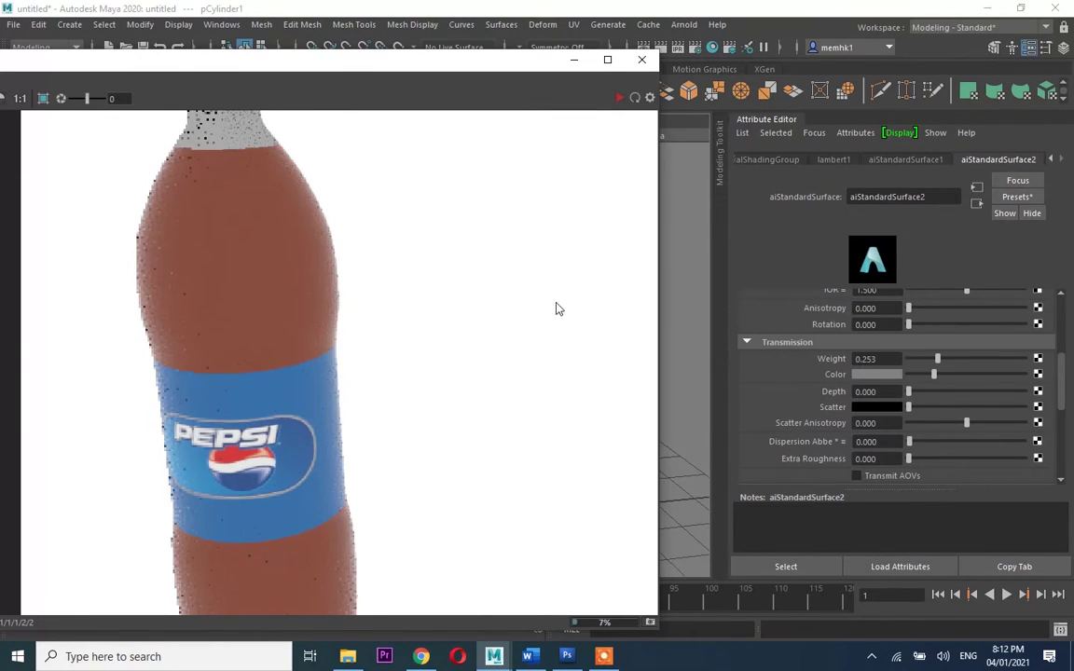
{"action": "scroll", "coordinate": [867, 421], "scroll_direction": "down", "scroll_amount": 3}
{"action": "left_click_drag", "start_coordinate": [908, 374], "coordinate": [902, 385]}
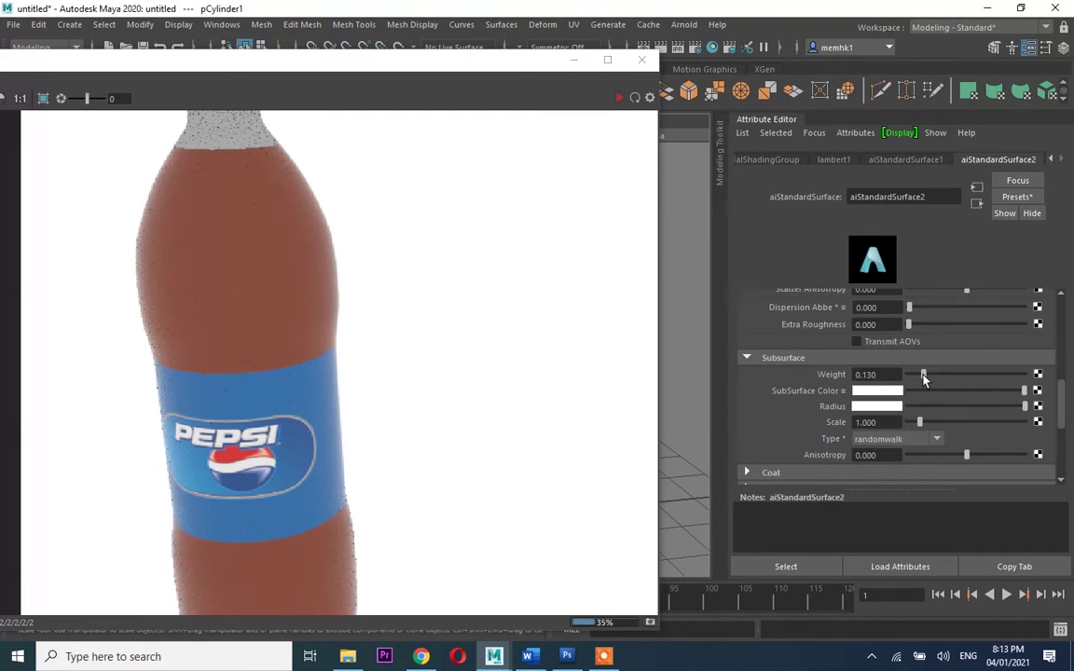
{"action": "scroll", "coordinate": [932, 410], "scroll_direction": "down", "scroll_amount": 2}
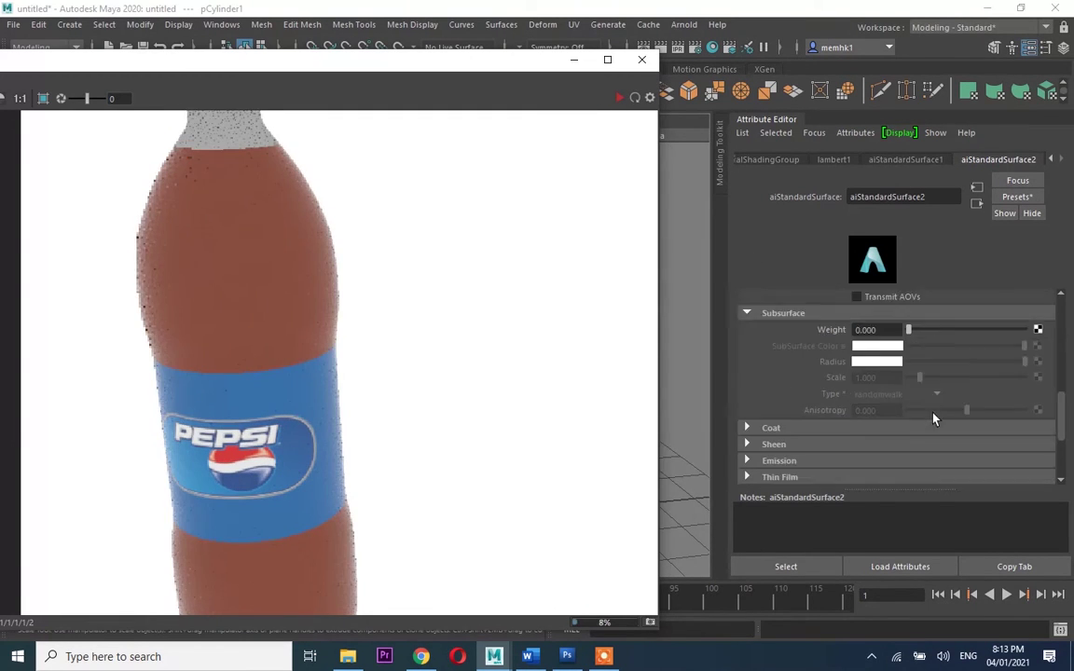
{"action": "left_click", "coordinate": [935, 427]}
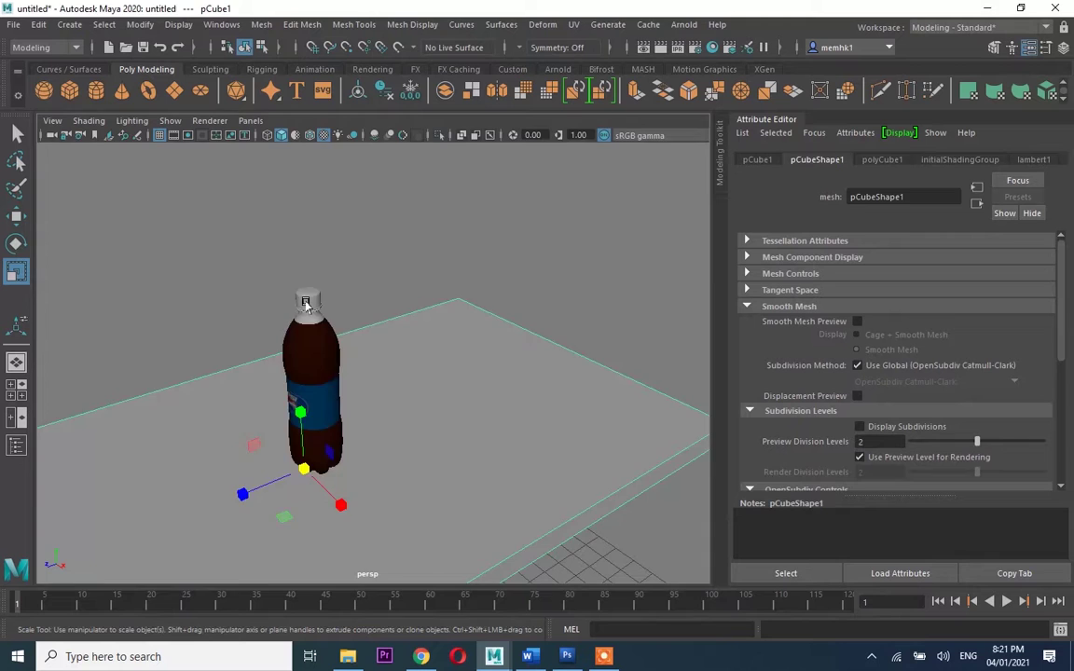
- Select the cap faces in shaded side view and assign a new aiStandardSurface
{"action": "key", "text": "space"}
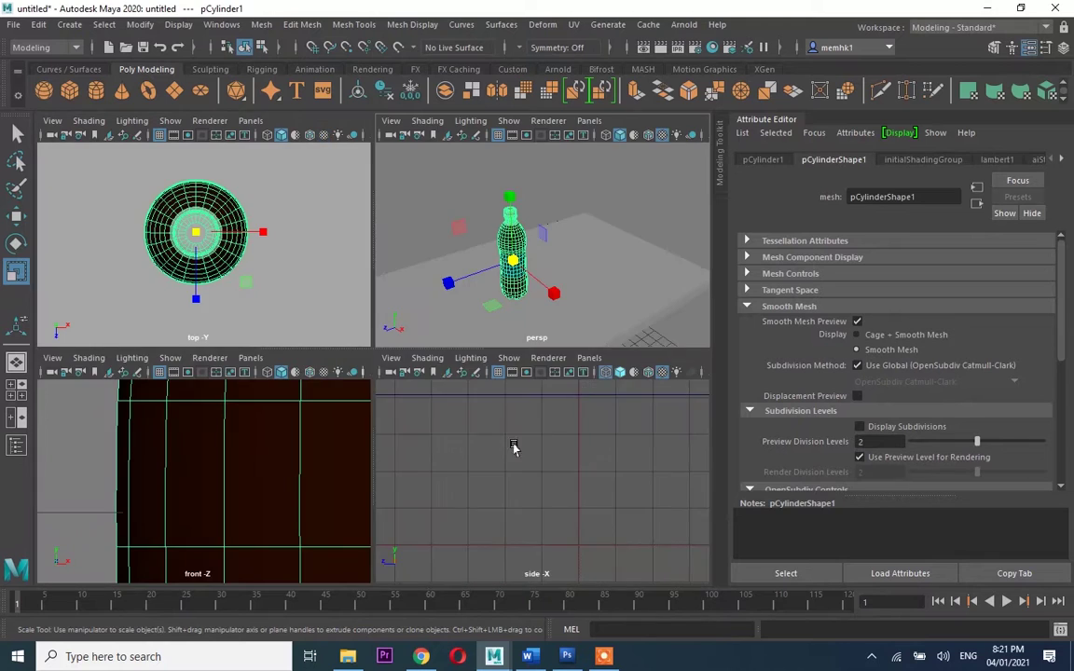
{"action": "key", "text": "space"}
{"action": "key", "text": "5"}
{"action": "scroll", "coordinate": [392, 247], "scroll_direction": "up", "scroll_amount": 5}
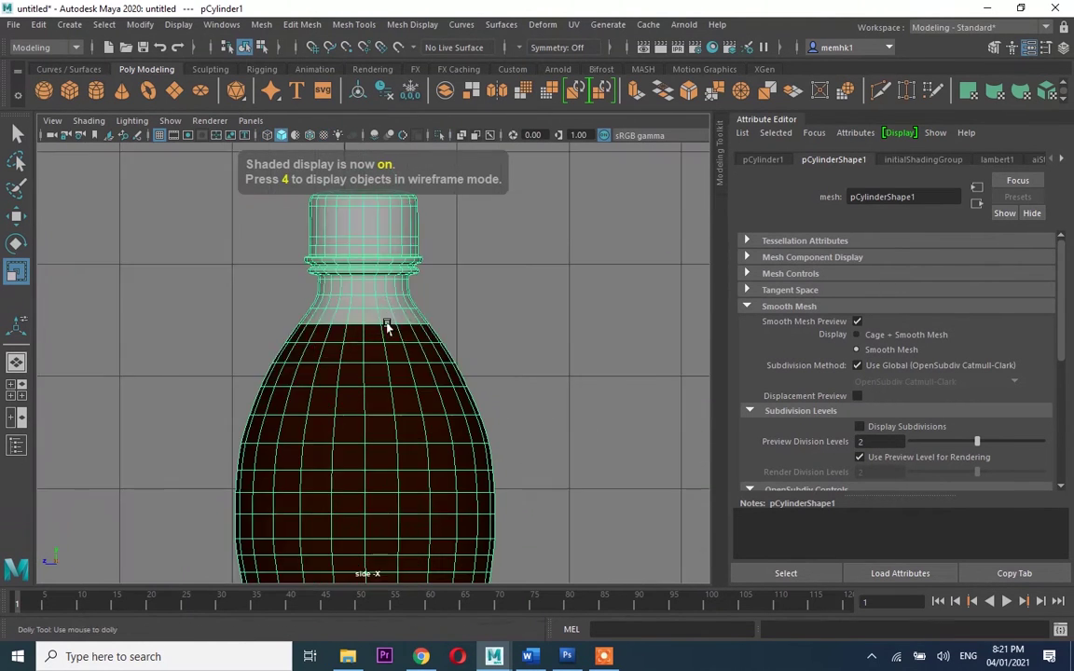
{"action": "left_click_drag", "start_coordinate": [239, 204], "coordinate": [536, 333]}
{"action": "right_click_drag", "start_coordinate": [342, 247], "coordinate": [372, 533]}
{"action": "left_click", "coordinate": [335, 627]}
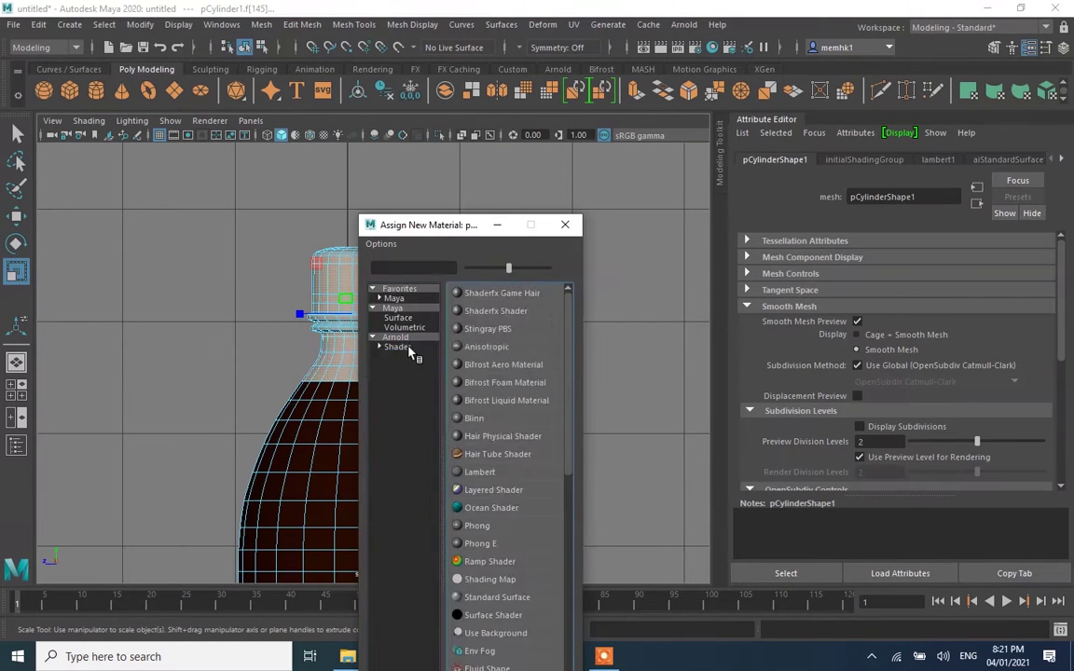
{"action": "left_click", "coordinate": [496, 290]}
{"action": "scroll", "coordinate": [918, 422], "scroll_direction": "down", "scroll_amount": 5}
- Assign another new aiStandardSurface to the neck faces, with subsurface weight 0.013
{"action": "key", "text": "space"}
{"action": "key", "text": "space"}
{"action": "key", "text": "space"}
{"action": "key", "text": "space"}
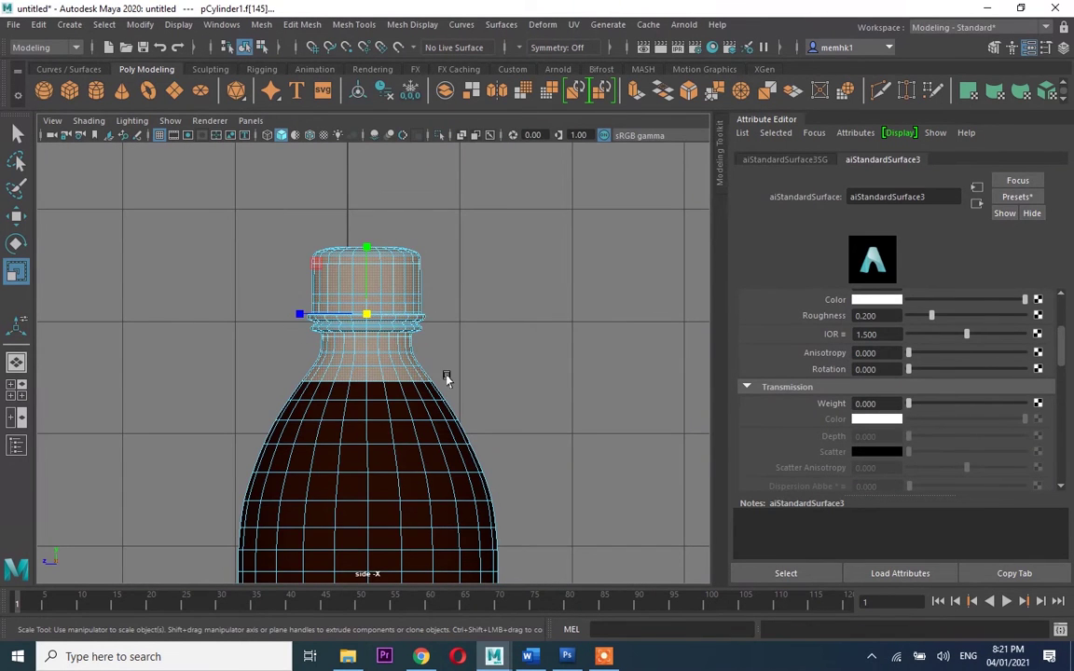
{"action": "scroll", "coordinate": [410, 354], "scroll_direction": "up", "scroll_amount": 3}
{"action": "right_click_drag", "start_coordinate": [415, 244], "coordinate": [426, 349]}
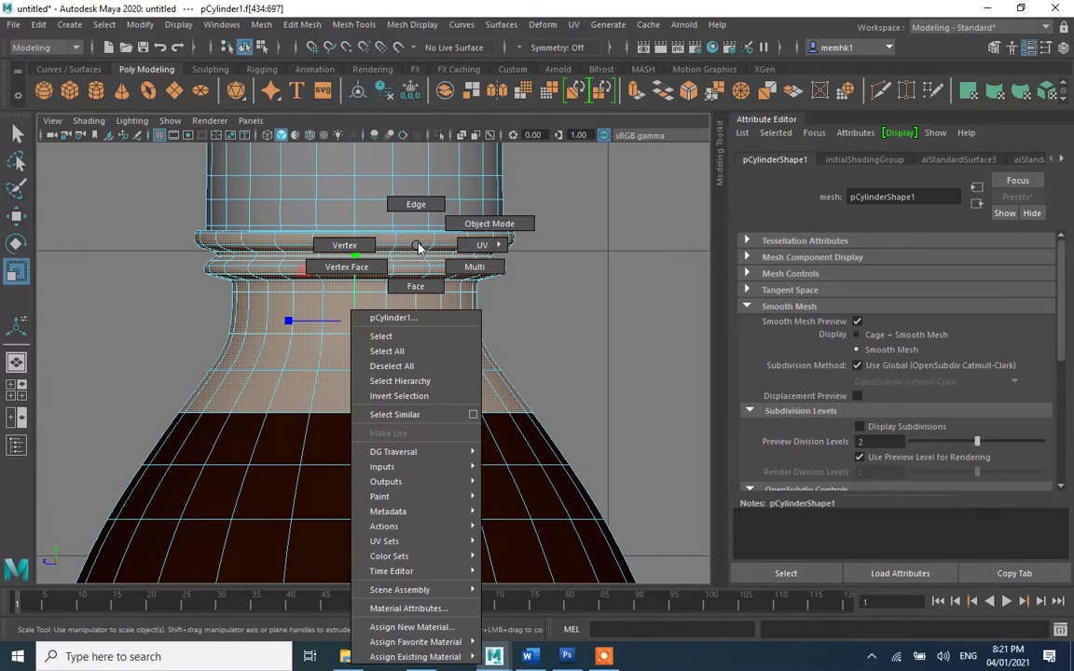
{"action": "right_click_drag", "start_coordinate": [397, 245], "coordinate": [411, 626]}
{"action": "left_click", "coordinate": [429, 290]}
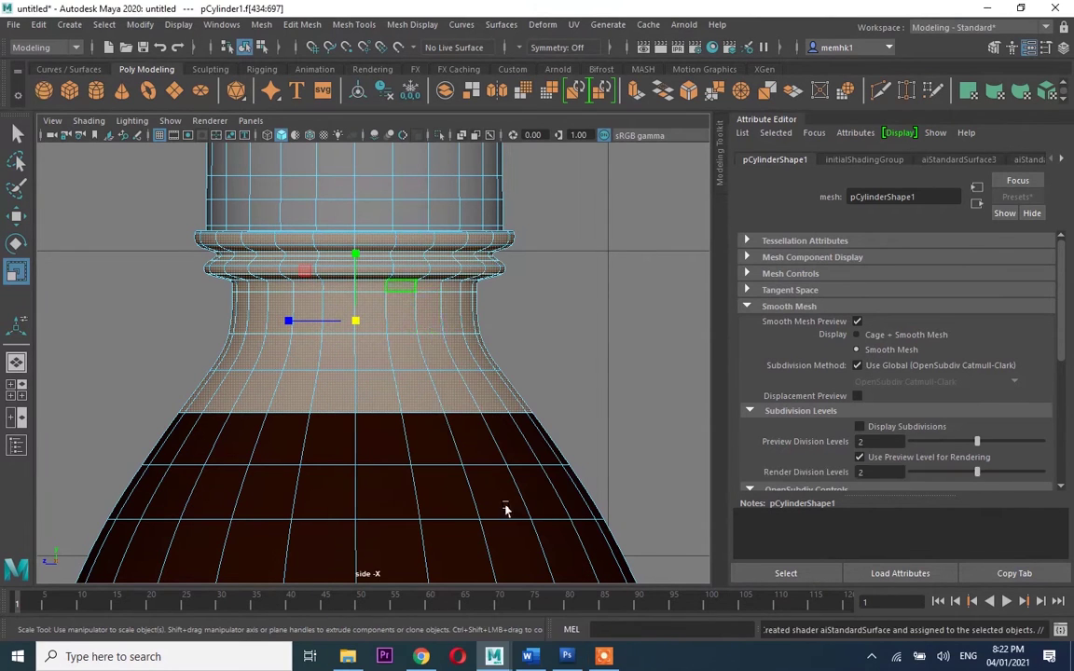
{"action": "left_click", "coordinate": [603, 656]}
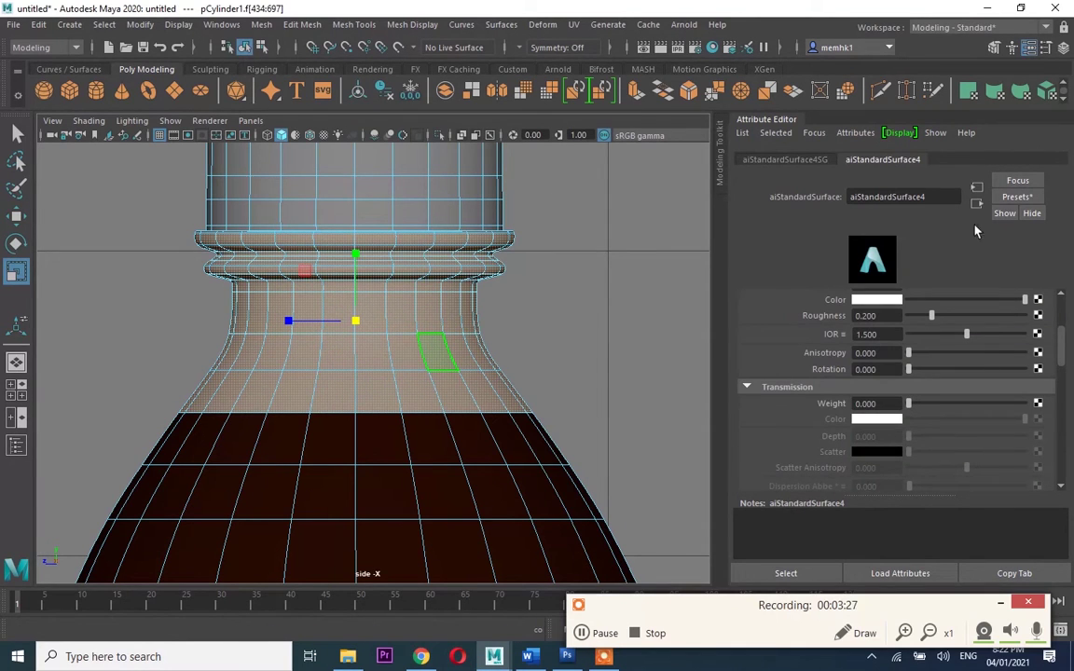
{"action": "scroll", "coordinate": [826, 353], "scroll_direction": "down", "scroll_amount": 5}
{"action": "left_click_drag", "start_coordinate": [908, 329], "coordinate": [968, 330]}
- Set the neck material's Transmission Weight to 1
{"action": "key", "text": "space"}
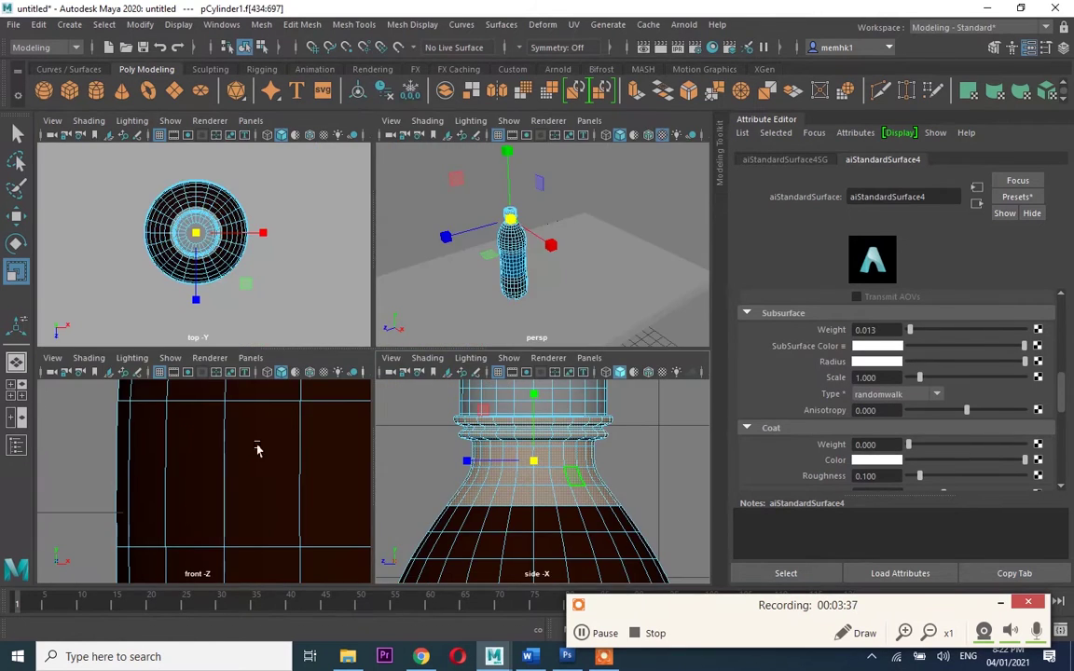
{"action": "key", "text": "space"}
{"action": "scroll", "coordinate": [408, 365], "scroll_direction": "down", "scroll_amount": 3}
{"action": "scroll", "coordinate": [979, 382], "scroll_direction": "up", "scroll_amount": 5}
{"action": "scroll", "coordinate": [939, 420], "scroll_direction": "down", "scroll_amount": 5}
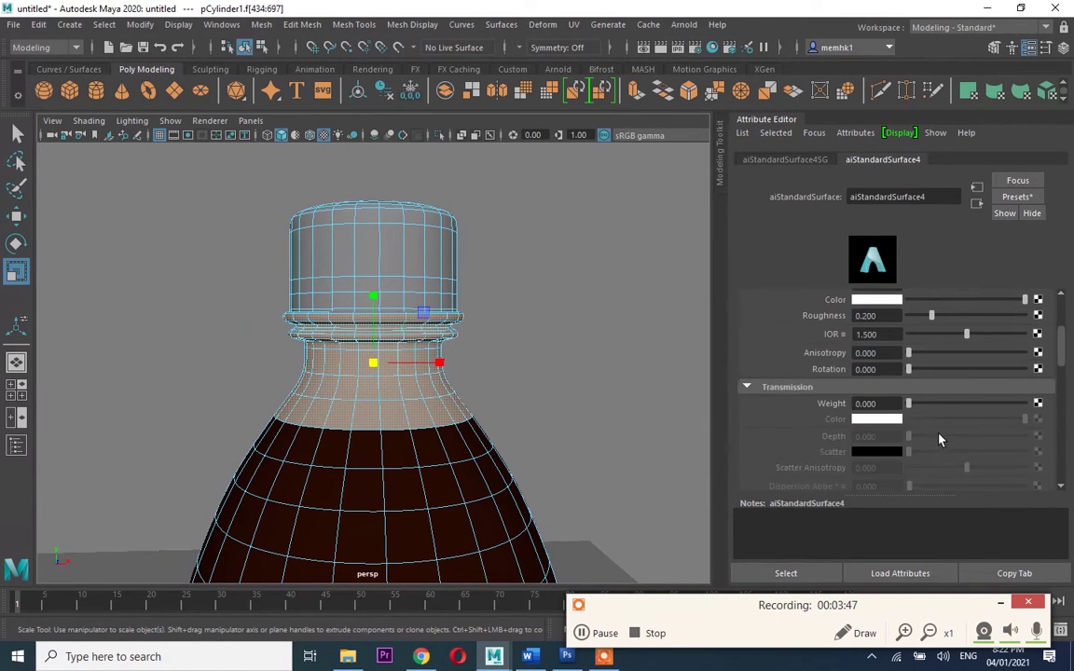
{"action": "left_click", "coordinate": [1029, 359]}
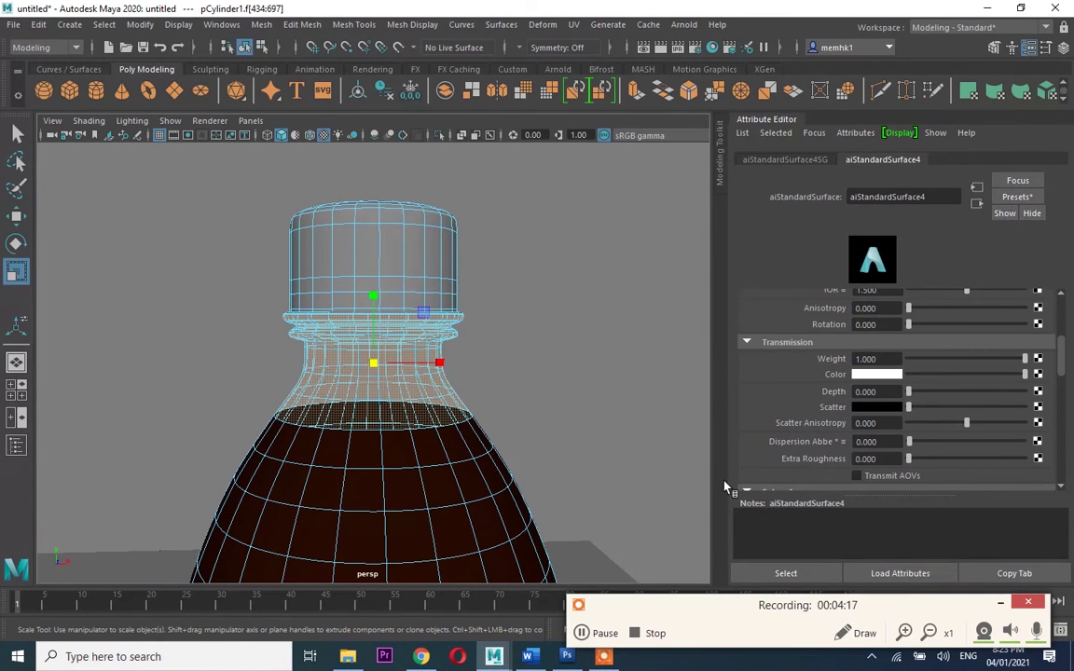
- Select the bottle's cap faces and assign them the existing aiStandardSurface3 material
{"action": "left_click", "coordinate": [997, 603]}
{"action": "key", "text": "F8"}
{"action": "key", "text": "F8"}
{"action": "left_click", "coordinate": [510, 360]}
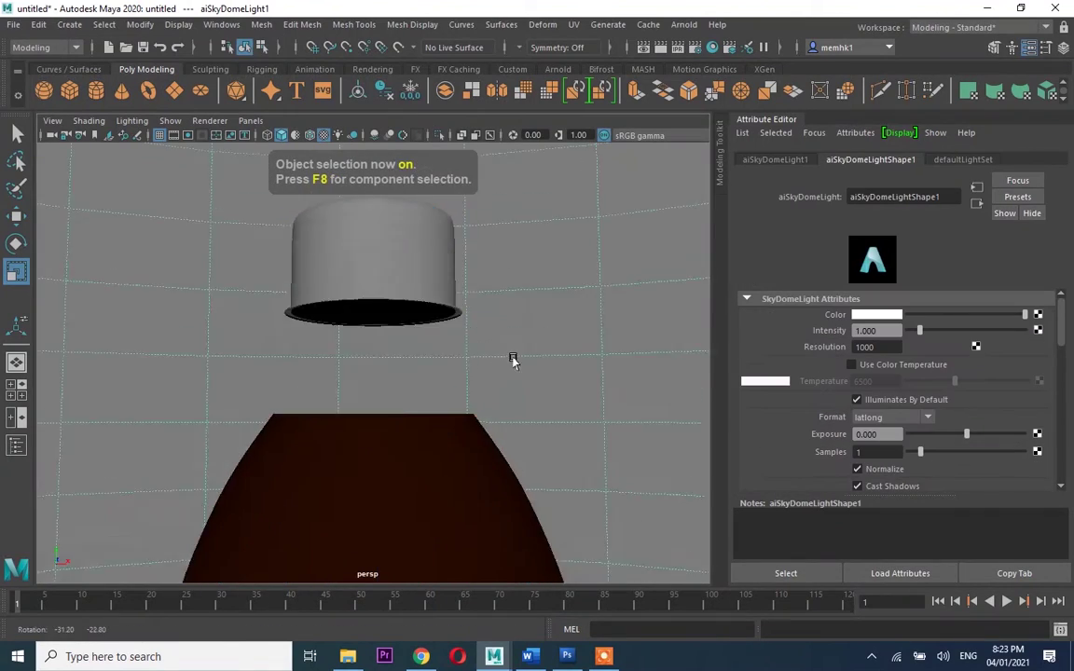
{"action": "mouse_move", "coordinate": [440, 390]}
{"action": "left_mouse_down", "text": "alt"}
{"action": "mouse_move", "coordinate": [297, 427]}
{"action": "mouse_move", "coordinate": [393, 431]}
{"action": "left_mouse_up", "text": "alt"}
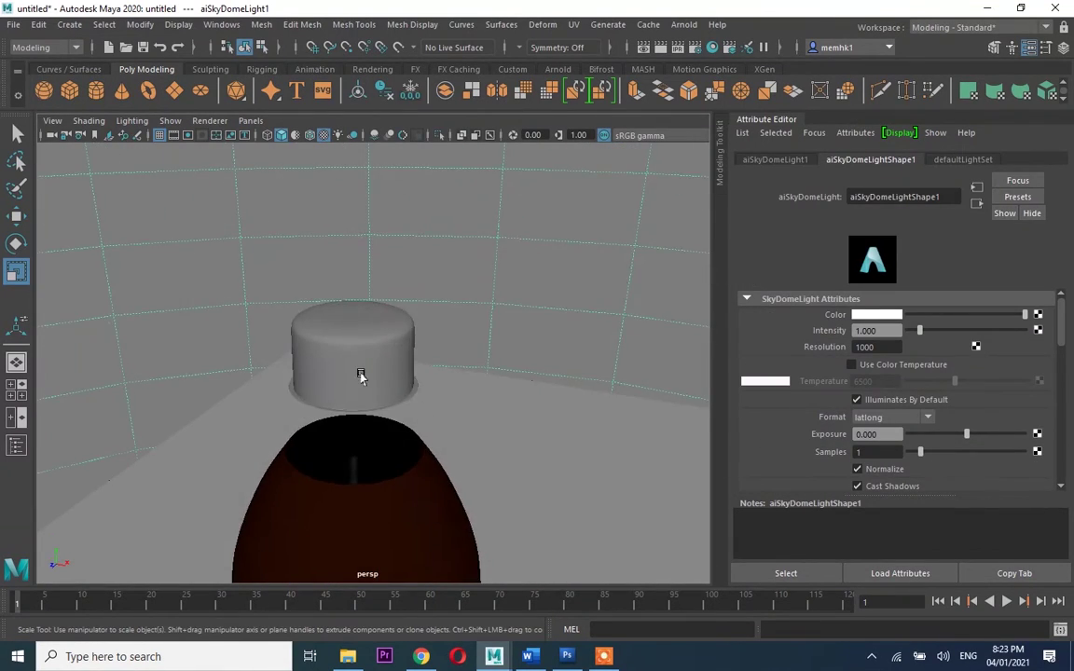
{"action": "left_click", "coordinate": [361, 375]}
{"action": "right_click_drag", "start_coordinate": [343, 243], "coordinate": [348, 283]}
{"action": "left_click_drag", "start_coordinate": [276, 291], "coordinate": [431, 357]}
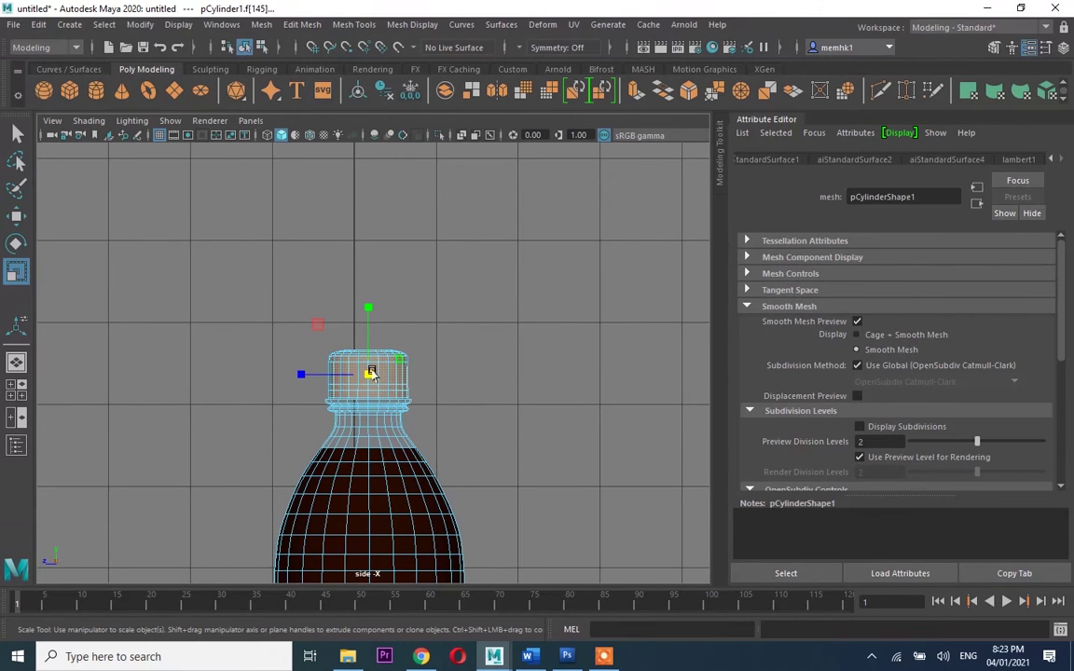
{"action": "right_click_drag", "start_coordinate": [371, 372], "coordinate": [473, 603]}
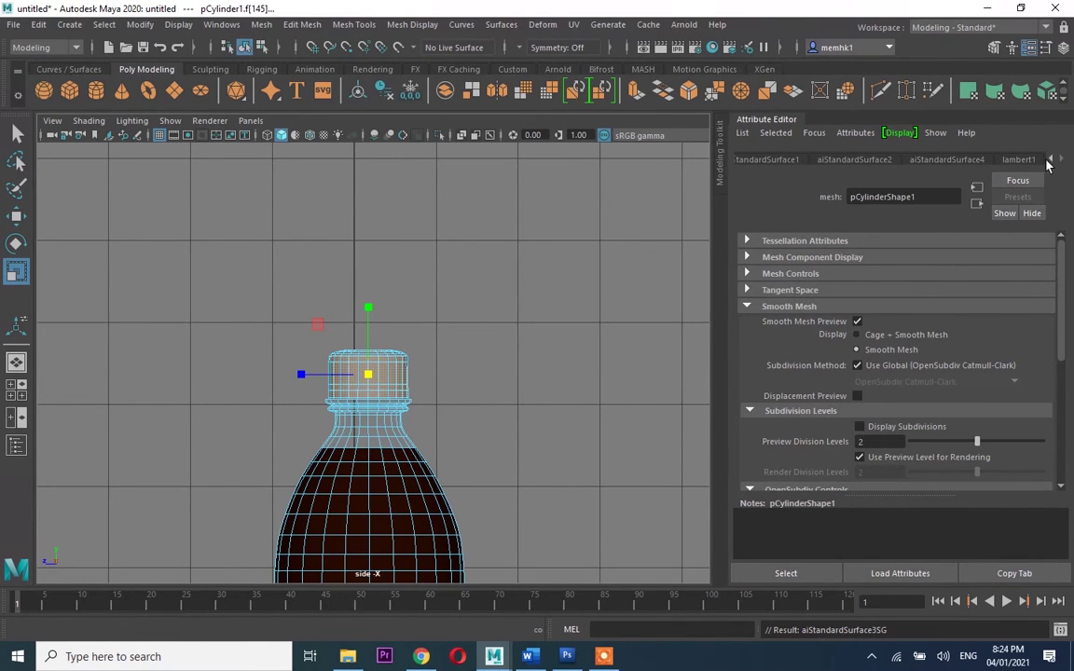
- Set the cap material's Base Color to dark blue
{"action": "left_click", "coordinate": [771, 164]}
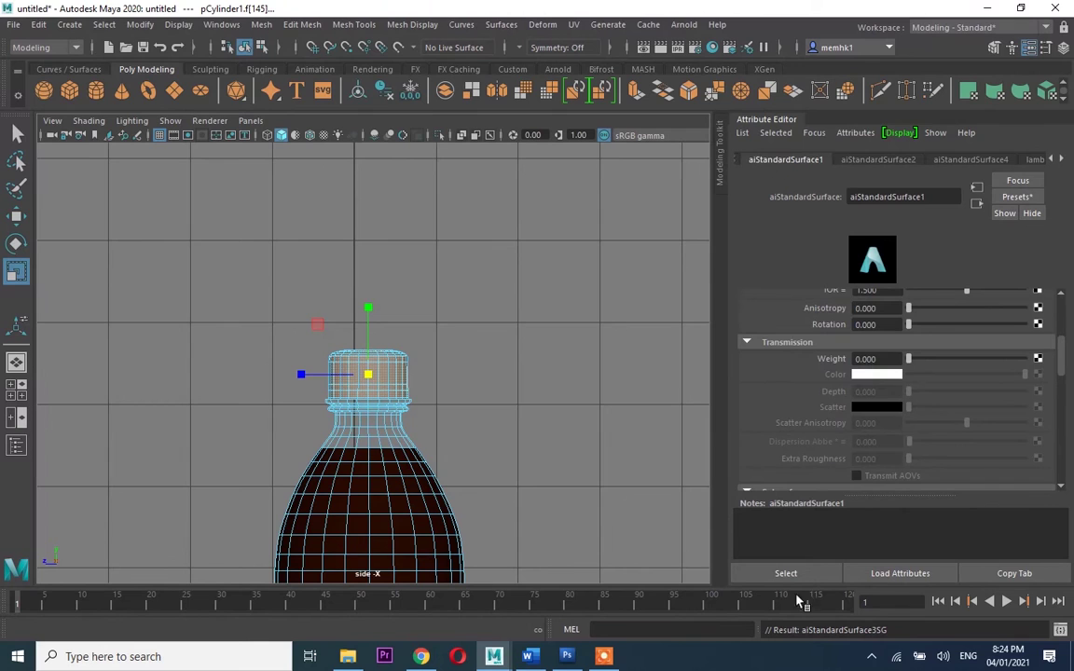
{"action": "scroll", "coordinate": [908, 281], "scroll_direction": "up", "scroll_amount": 5}
{"action": "scroll", "coordinate": [908, 281], "scroll_direction": "up", "scroll_amount": 2}
{"action": "left_click", "coordinate": [876, 349]}
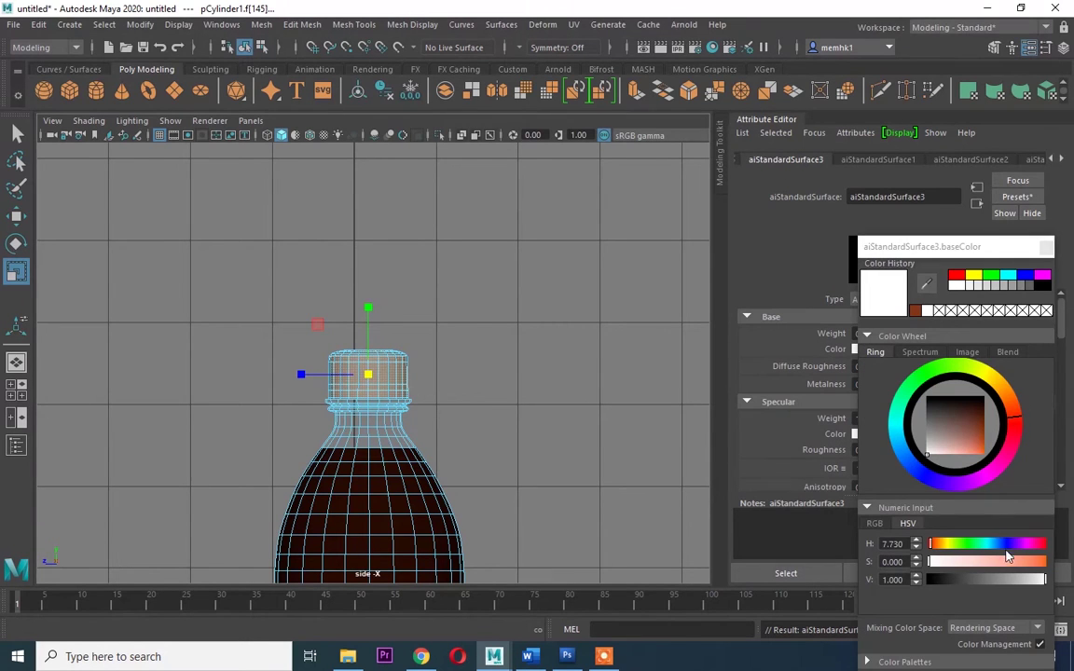
{"action": "left_click_drag", "start_coordinate": [1002, 420], "coordinate": [884, 380]}
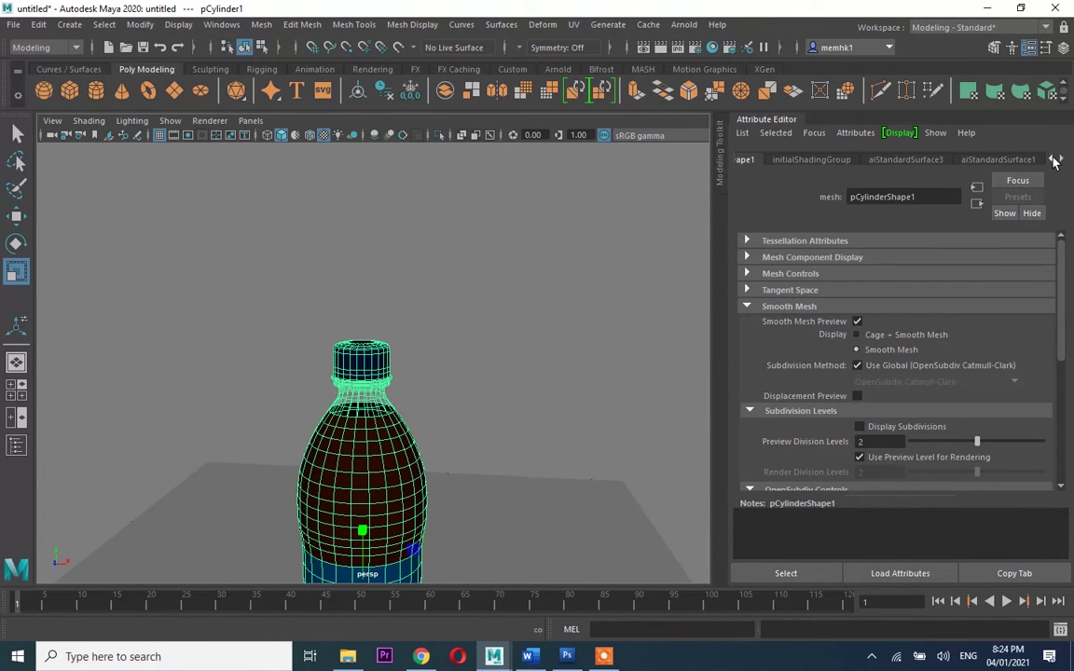
- Review the settings of the aiStandardSurface4 neck material
{"action": "left_click", "coordinate": [1056, 159]}
{"action": "scroll", "coordinate": [929, 410], "scroll_direction": "down", "scroll_amount": 5}
{"action": "scroll", "coordinate": [926, 430], "scroll_direction": "down", "scroll_amount": 3}
{"action": "scroll", "coordinate": [926, 431], "scroll_direction": "down", "scroll_amount": 5}
{"action": "scroll", "coordinate": [926, 431], "scroll_direction": "down", "scroll_amount": 3}
{"action": "scroll", "coordinate": [928, 421], "scroll_direction": "up", "scroll_amount": 3}
{"action": "scroll", "coordinate": [929, 419], "scroll_direction": "up", "scroll_amount": 2}
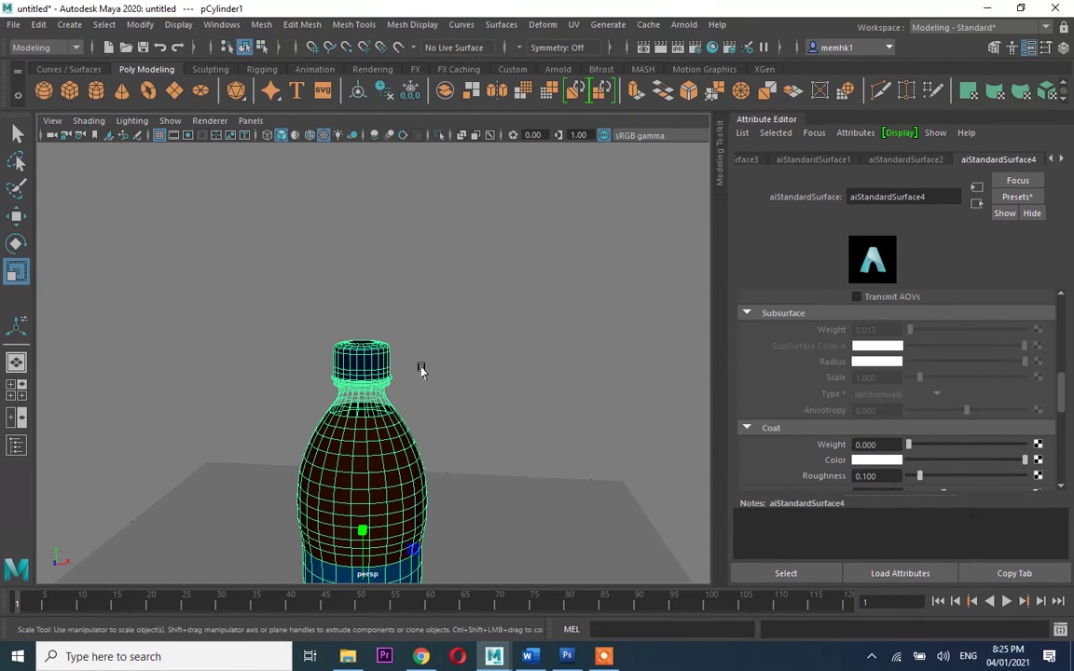
- Move and tilt the directional light toward the bottle using the four-view layout
{"action": "key", "text": "w"}
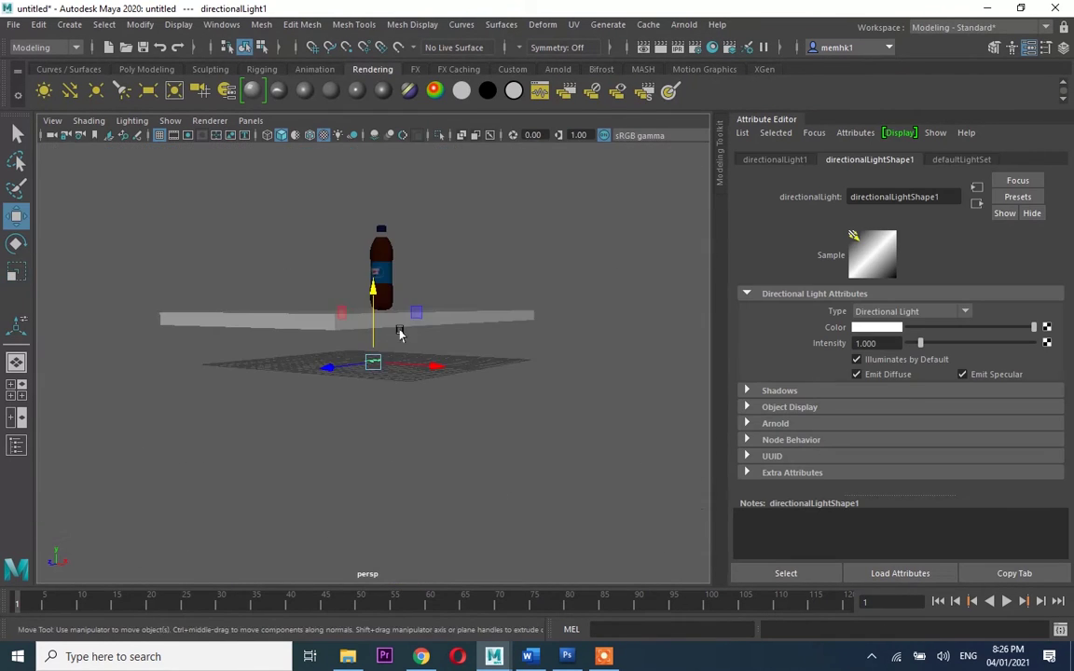
{"action": "key", "text": "f"}
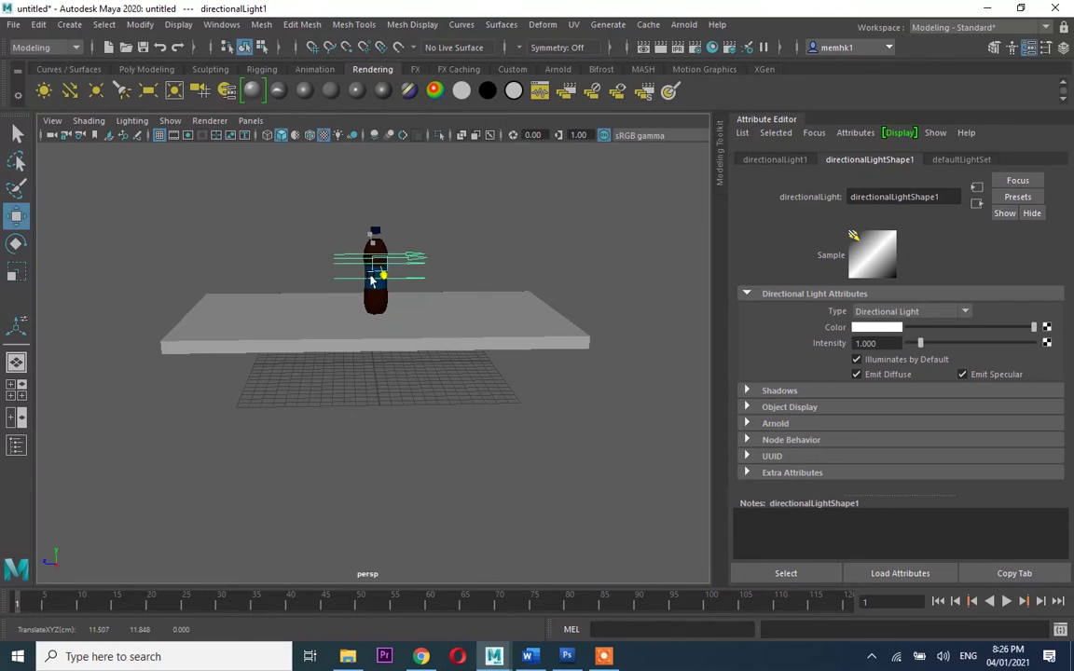
{"action": "scroll", "coordinate": [455, 343], "scroll_direction": "down", "scroll_amount": 3}
{"action": "key", "text": "e"}
{"action": "key", "text": "w"}
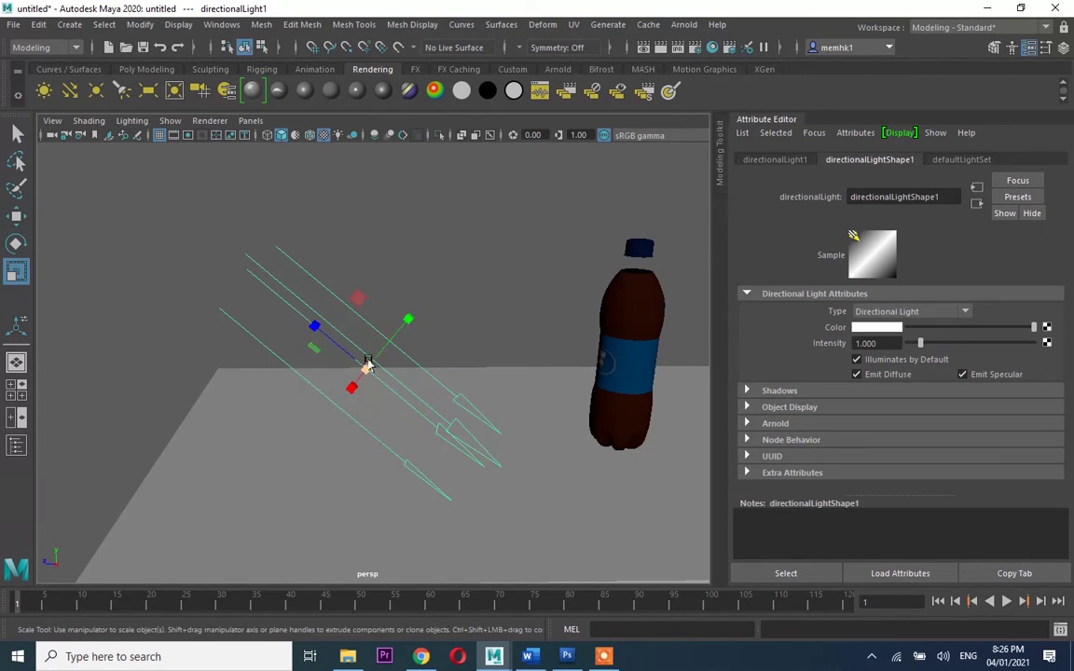
{"action": "scroll", "coordinate": [193, 378], "scroll_direction": "down", "scroll_amount": 3}
{"action": "key", "text": "space"}
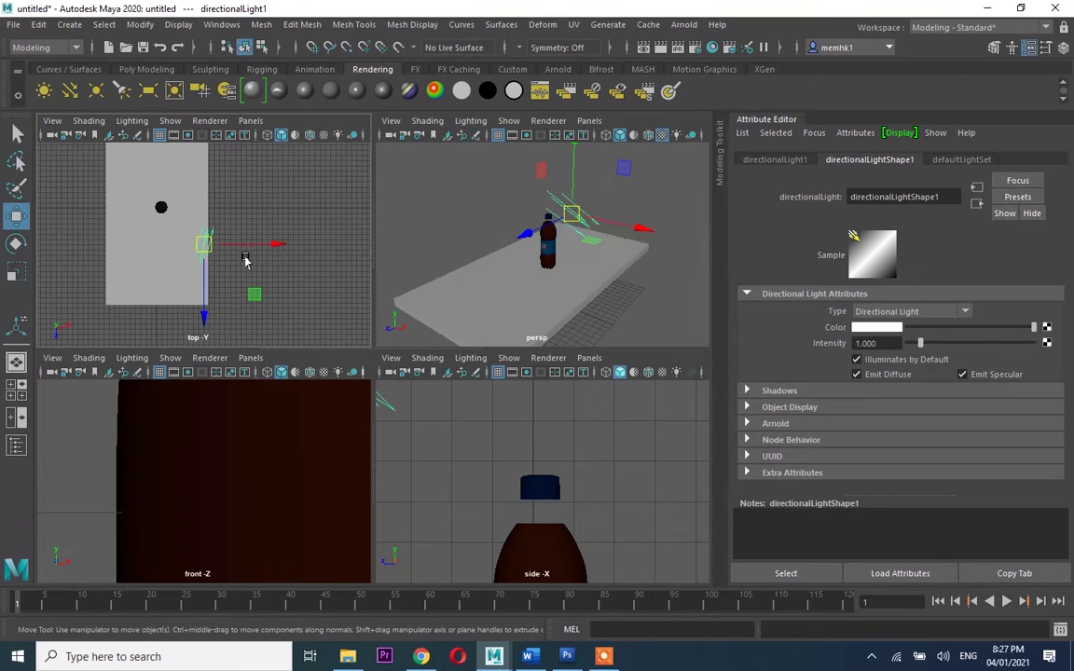
{"action": "key", "text": "e"}
{"action": "key", "text": "f"}
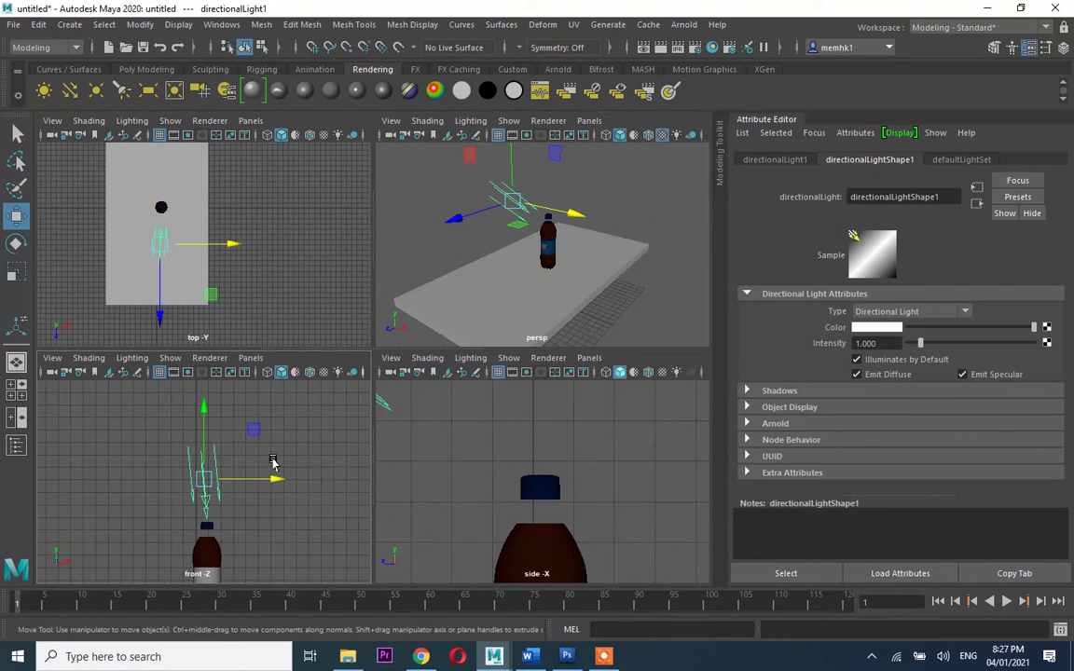
{"action": "key", "text": "e"}
{"action": "left_click_drag", "start_coordinate": [125, 449], "coordinate": [44, 503]}
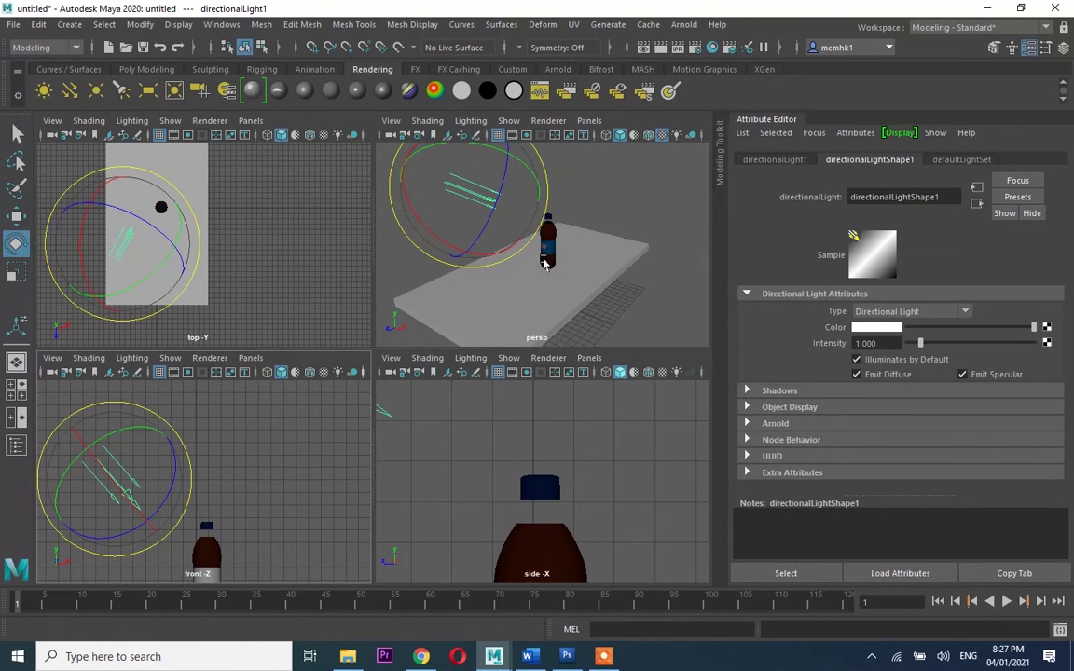
- Render a close perspective view of the bottle in the Arnold RenderView
{"action": "key", "text": "space"}
{"action": "left_click_drag", "start_coordinate": [400, 373], "coordinate": [454, 366], "text": "alt"}
{"action": "scroll", "coordinate": [466, 345], "scroll_direction": "up", "scroll_amount": 5}
{"action": "left_click", "coordinate": [683, 24]}
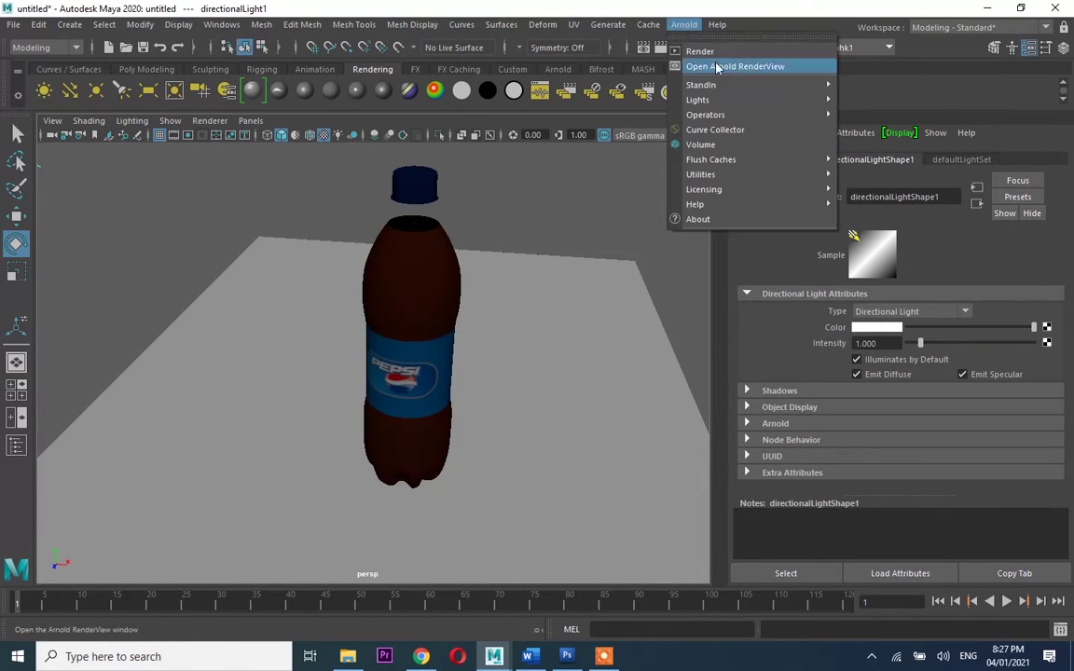
{"action": "left_click", "coordinate": [716, 68]}
{"action": "middle_click_drag", "start_coordinate": [565, 312], "coordinate": [533, 352]}
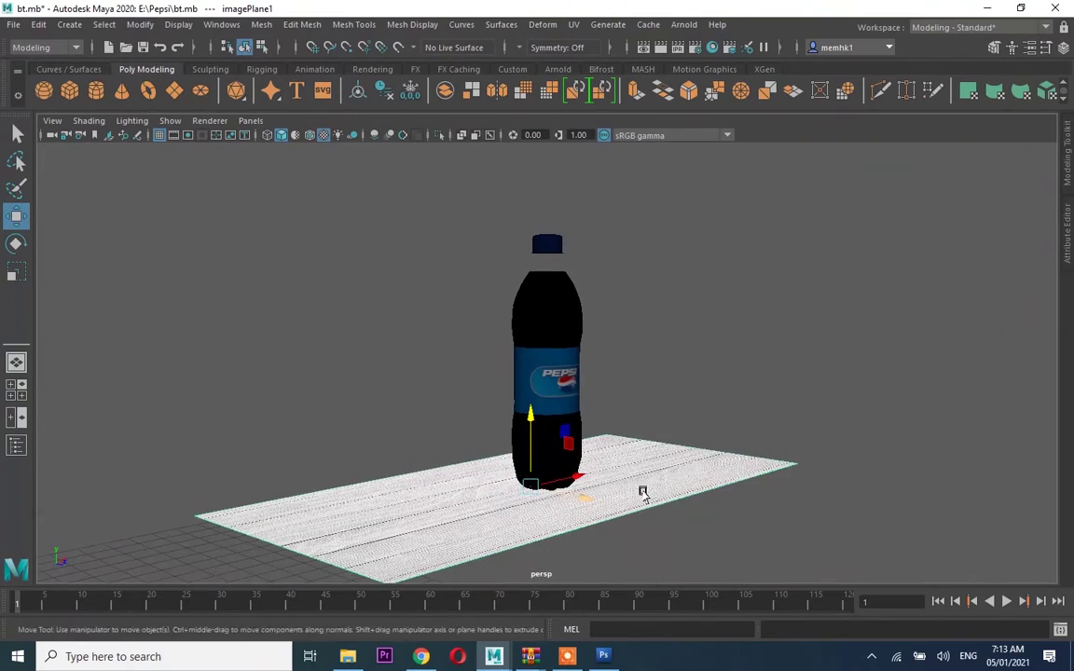
- After a test render warns of no lights, add an Arnold Skydome Light
{"action": "left_click", "coordinate": [658, 48]}
{"action": "left_click", "coordinate": [1046, 55]}
{"action": "mouse_move", "coordinate": [837, 251]}
{"action": "left_mouse_down", "text": "alt"}
{"action": "mouse_move", "coordinate": [647, 374]}
{"action": "mouse_move", "coordinate": [743, 110]}
{"action": "left_mouse_up", "text": "alt"}
{"action": "left_click", "coordinate": [683, 24]}
{"action": "left_click", "coordinate": [872, 113]}
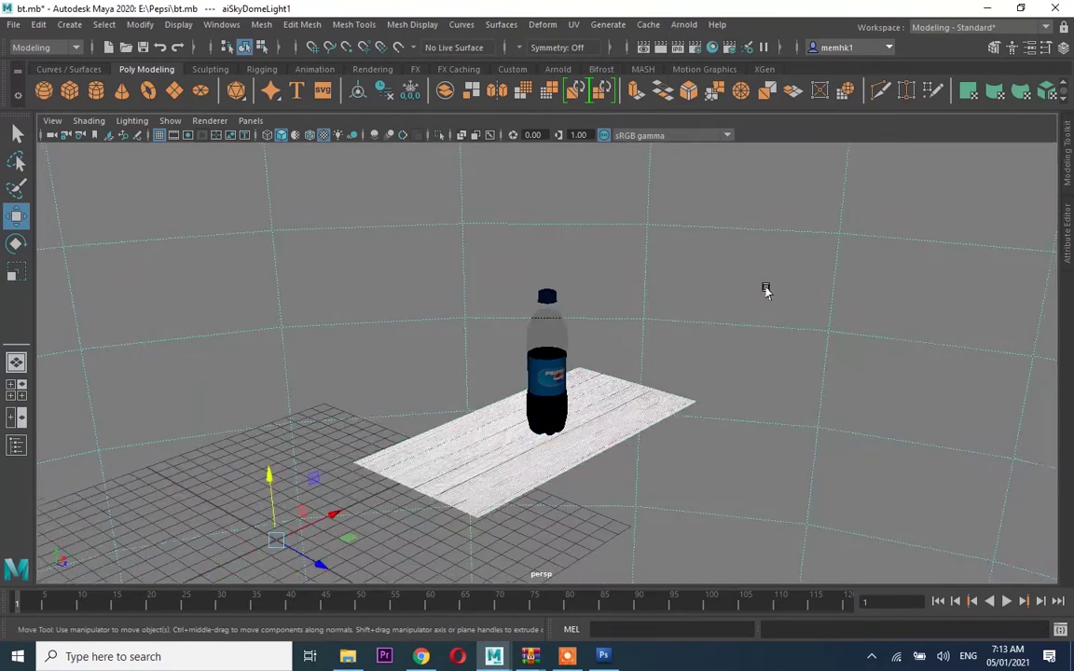
{"action": "scroll", "coordinate": [764, 289], "scroll_direction": "up", "scroll_amount": 5}
{"action": "mouse_move", "coordinate": [785, 264]}
{"action": "left_mouse_down", "text": "alt"}
{"action": "mouse_move", "coordinate": [518, 302]}
{"action": "mouse_move", "coordinate": [661, 321]}
{"action": "mouse_move", "coordinate": [490, 235]}
{"action": "left_mouse_up", "text": "alt"}
{"action": "scroll", "coordinate": [517, 302], "scroll_direction": "down", "scroll_amount": 5}
- Map a File texture using HDR_040_Field_Ref.hdr to the sky dome's Color
{"action": "key", "text": "ctrl+a"}
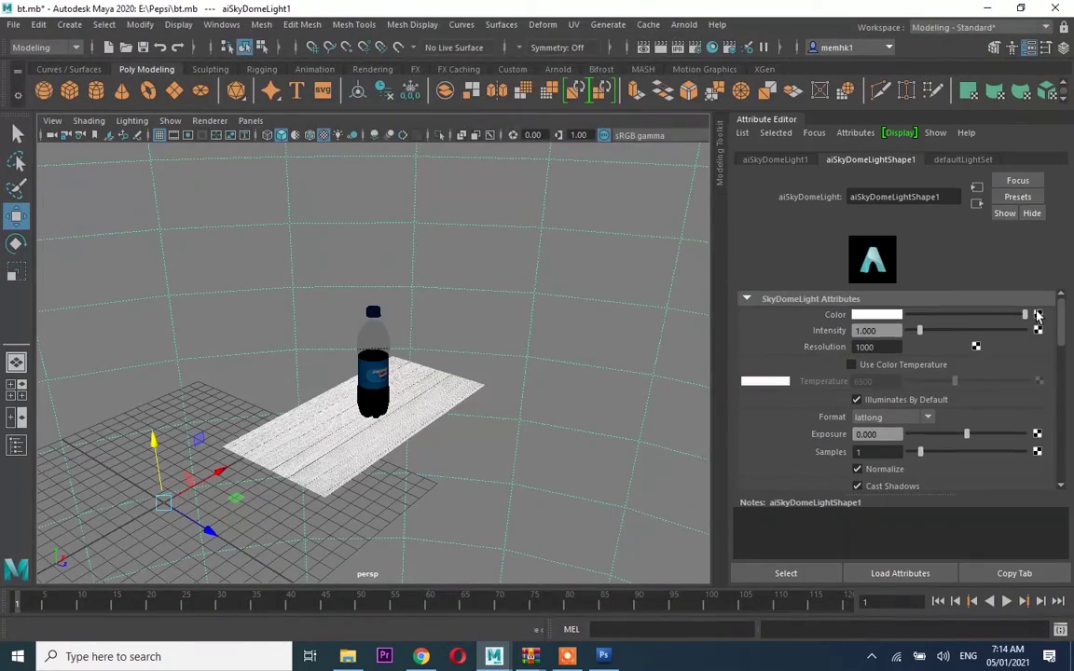
{"action": "left_click", "coordinate": [1037, 315]}
{"action": "left_click", "coordinate": [548, 173]}
{"action": "left_click", "coordinate": [1040, 360]}
{"action": "double_click", "coordinate": [314, 131]}
{"action": "double_click", "coordinate": [330, 109]}
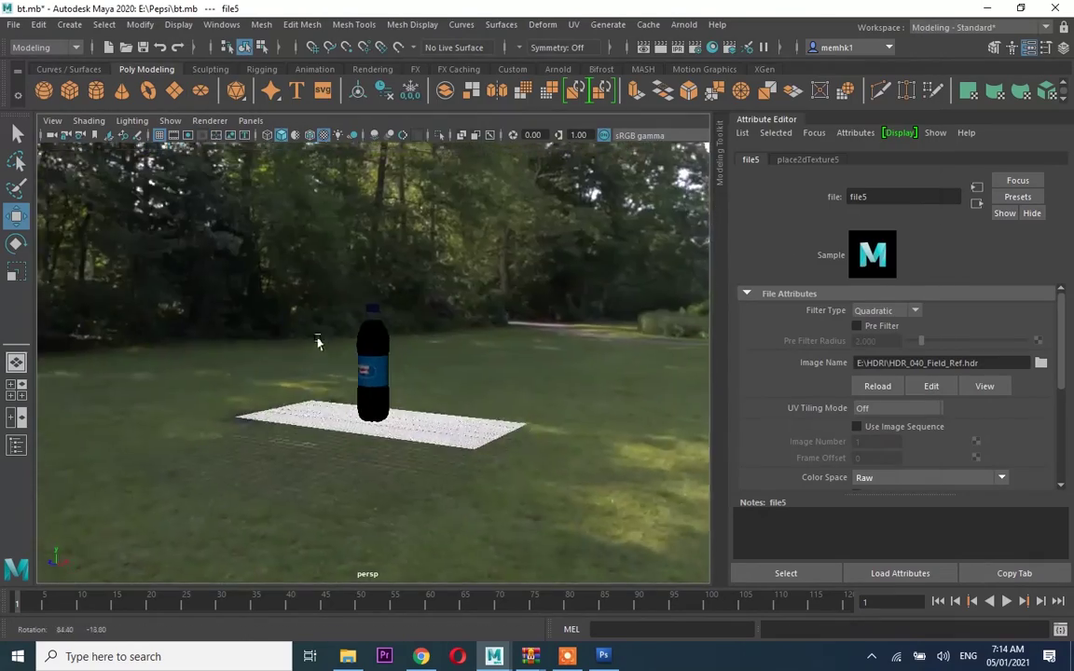
- Render the bottle against the field background in the Arnold RenderView
{"action": "mouse_move", "coordinate": [316, 343]}
{"action": "right_mouse_down", "text": "alt"}
{"action": "mouse_move", "coordinate": [444, 366]}
{"action": "mouse_move", "coordinate": [439, 402]}
{"action": "mouse_move", "coordinate": [510, 364]}
{"action": "right_mouse_up", "text": "alt"}
{"action": "mouse_move", "coordinate": [510, 364]}
{"action": "left_mouse_down", "text": "alt"}
{"action": "mouse_move", "coordinate": [471, 406]}
{"action": "mouse_move", "coordinate": [531, 457]}
{"action": "left_mouse_up", "text": "alt"}
{"action": "key", "text": "r"}
{"action": "left_click", "coordinate": [530, 457]}
{"action": "left_click", "coordinate": [683, 24]}
{"action": "left_click", "coordinate": [708, 50]}
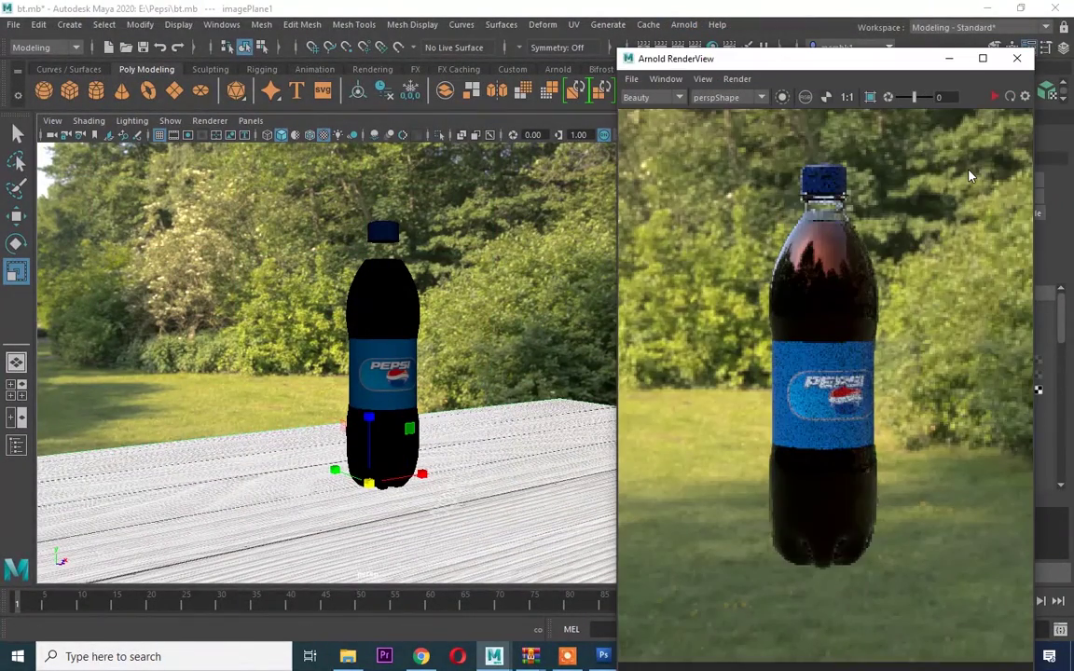